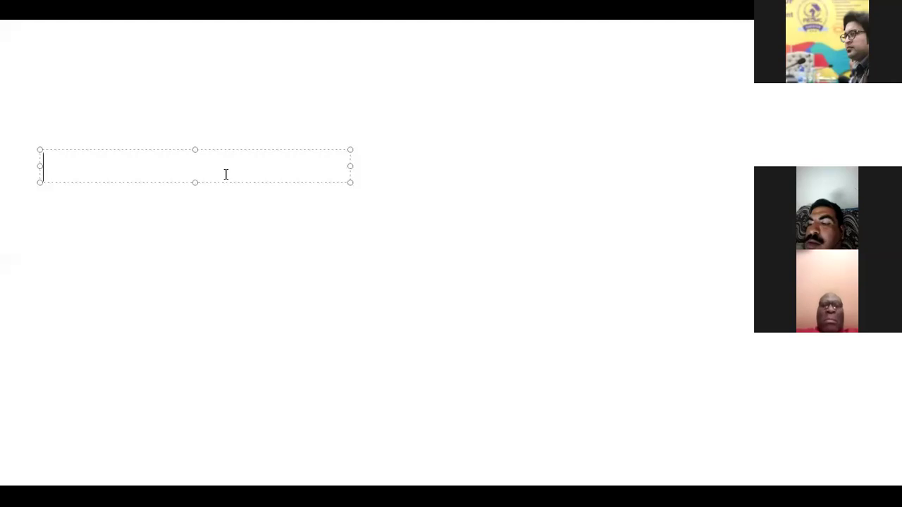
Write the path note "Admin .....>Admin Pref .....> Window ...>Industry" in the whiteboard text box, widening the box to fit
{"action": "type", "text": "Adm"}
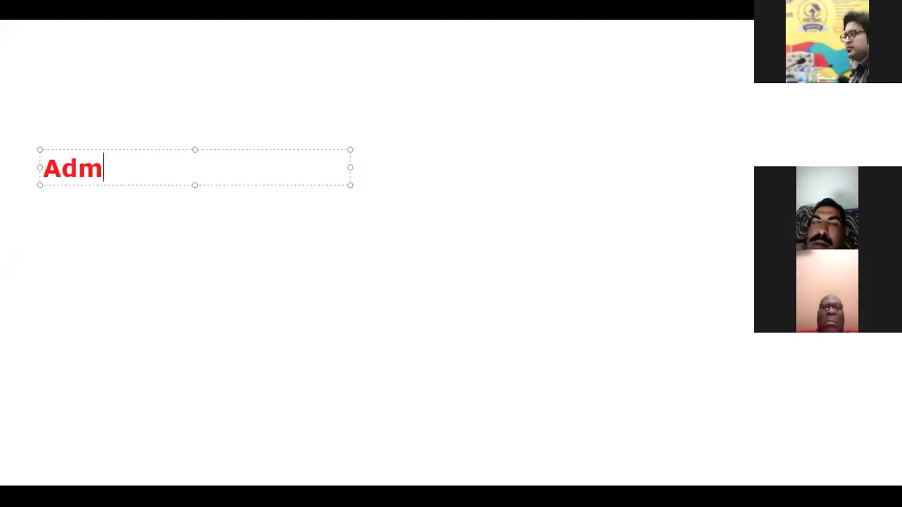
{"action": "type", "text": "in ...."}
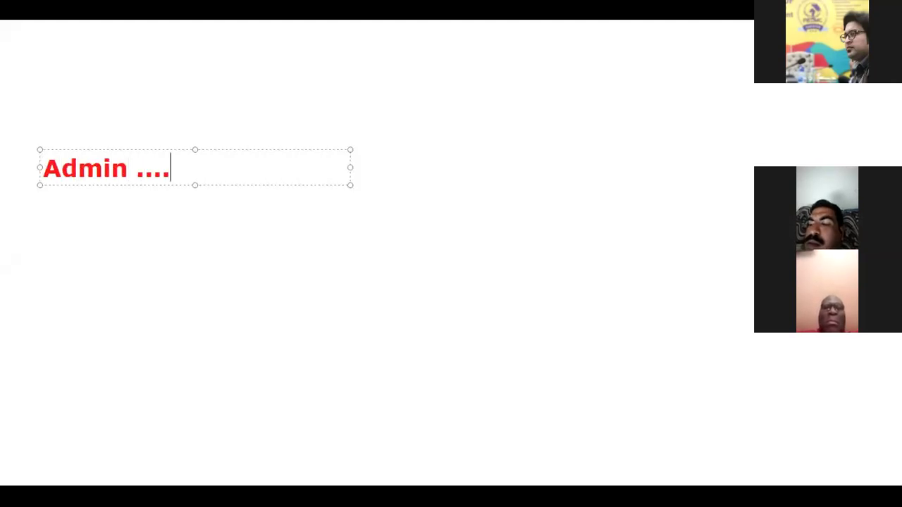
{"action": "type", "text": ".>"}
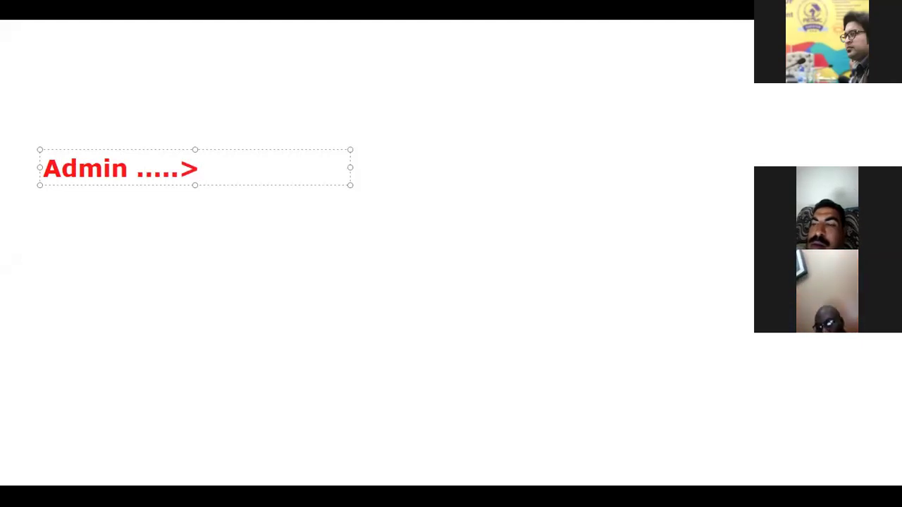
{"action": "left_click_drag", "start_coordinate": [351, 166], "coordinate": [679, 168]}
{"action": "type", "text": "Admin P"}
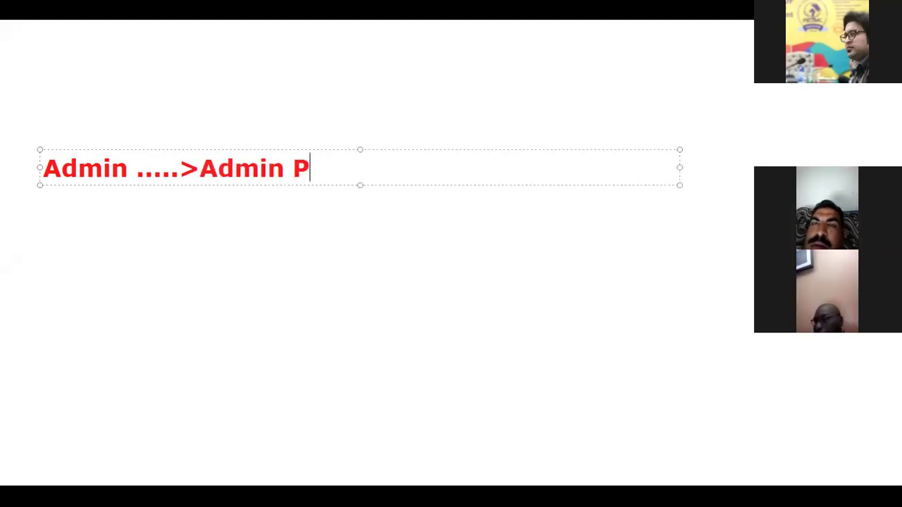
{"action": "type", "text": "ref"}
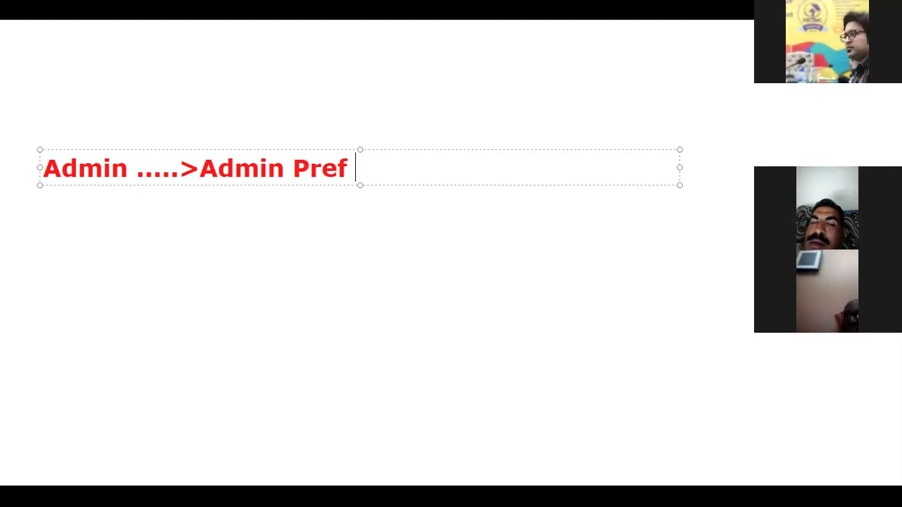
{"action": "type", "text": ".....> W"}
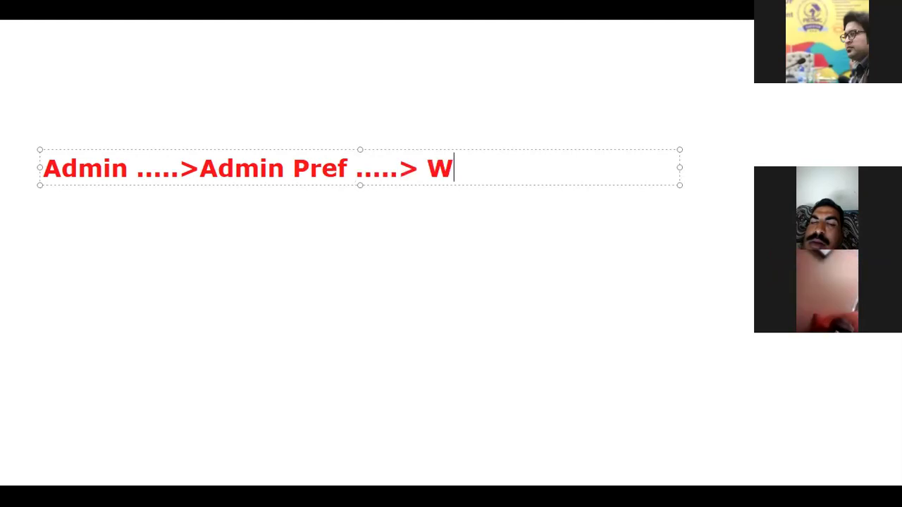
{"action": "type", "text": "indow ...> In"}
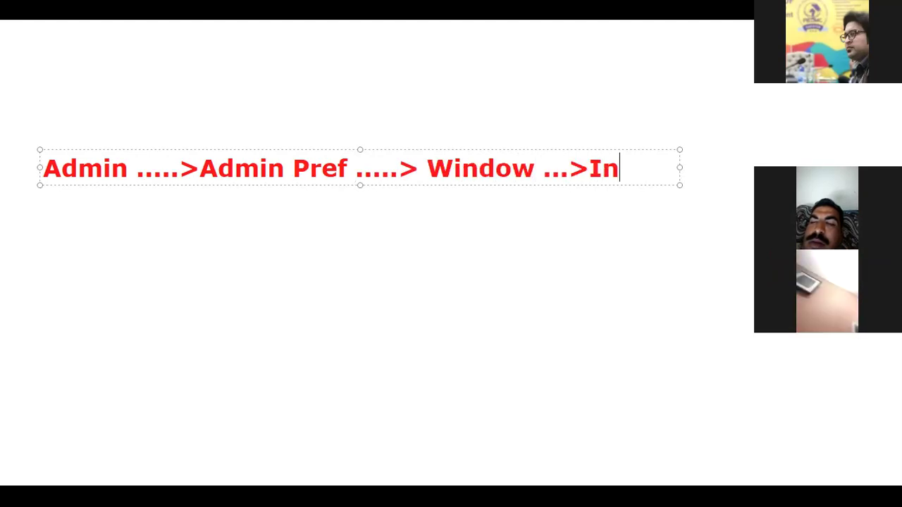
{"action": "type", "text": "dustry"}
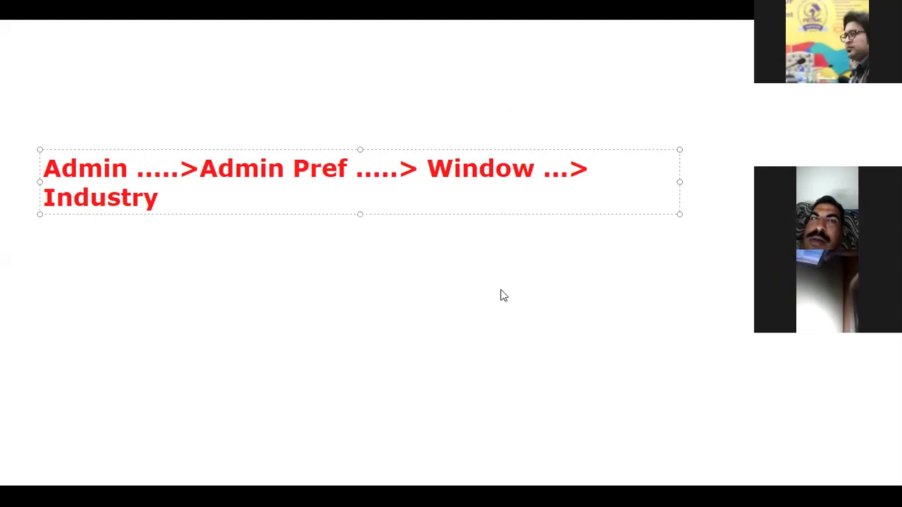
Switch to Primavera P6 and open the Industry settings of Admin Preferences
{"action": "key", "text": "alt+Tab"}
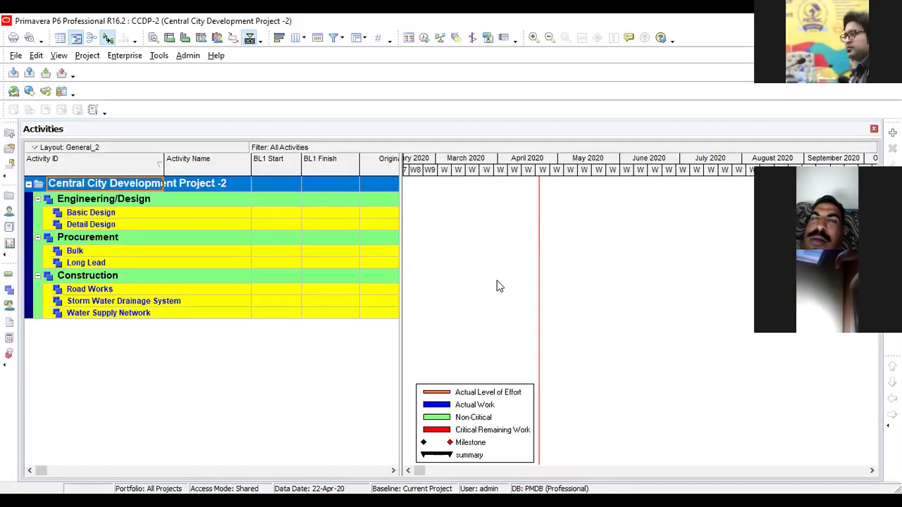
{"action": "left_click", "coordinate": [194, 61]}
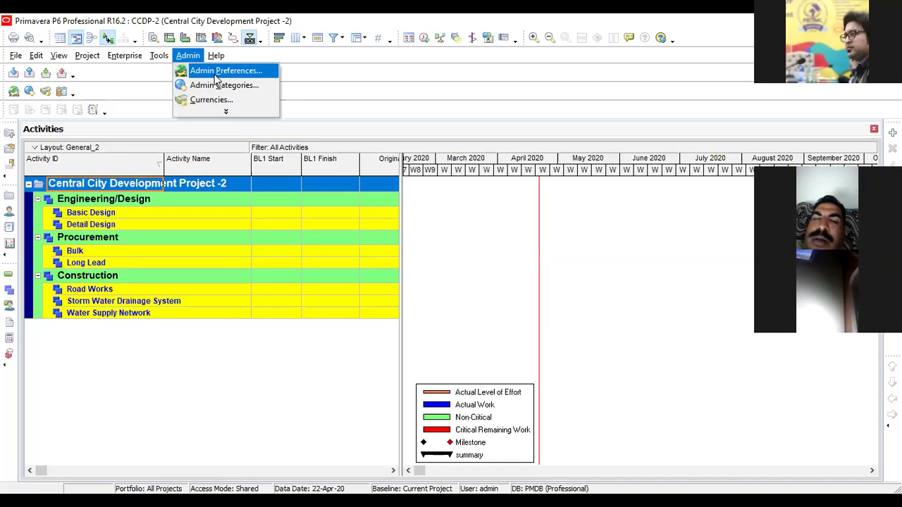
{"action": "left_click", "coordinate": [217, 76]}
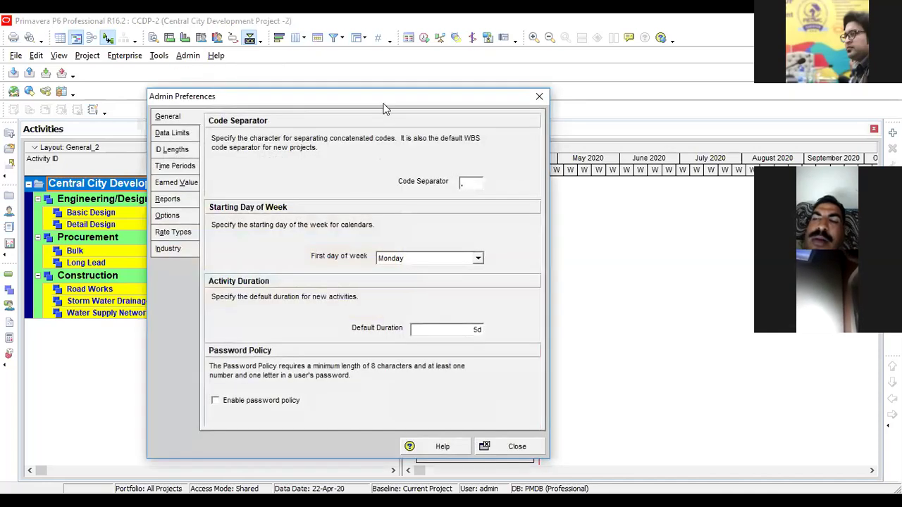
{"action": "left_click_drag", "start_coordinate": [272, 91], "coordinate": [232, 85]}
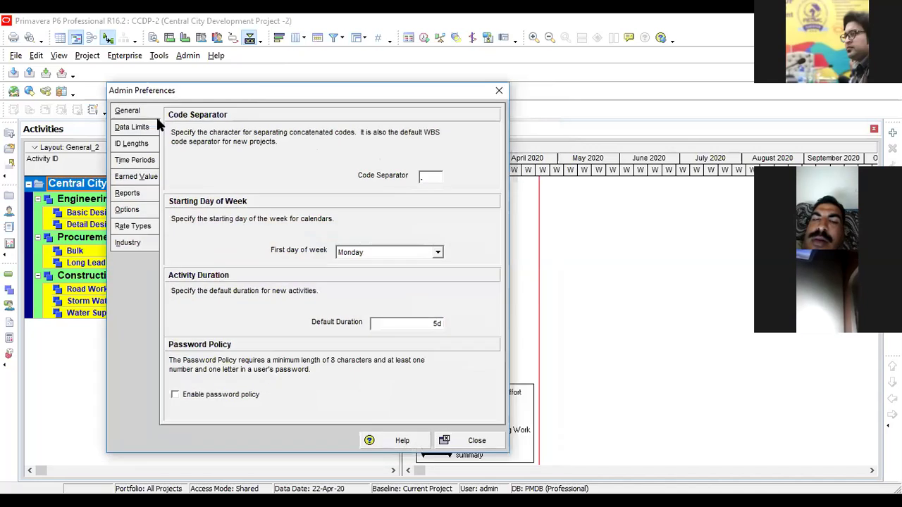
{"action": "left_click", "coordinate": [134, 244]}
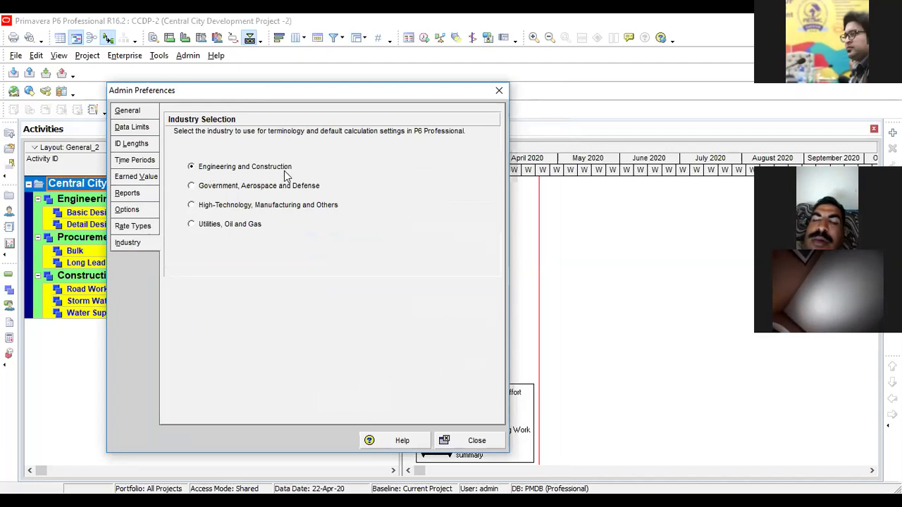
Try Government, Aerospace and Defense, High-Technology, Manufacturing and Others, and Utilities, Oil and Gas as the industry
{"action": "left_click", "coordinate": [207, 188]}
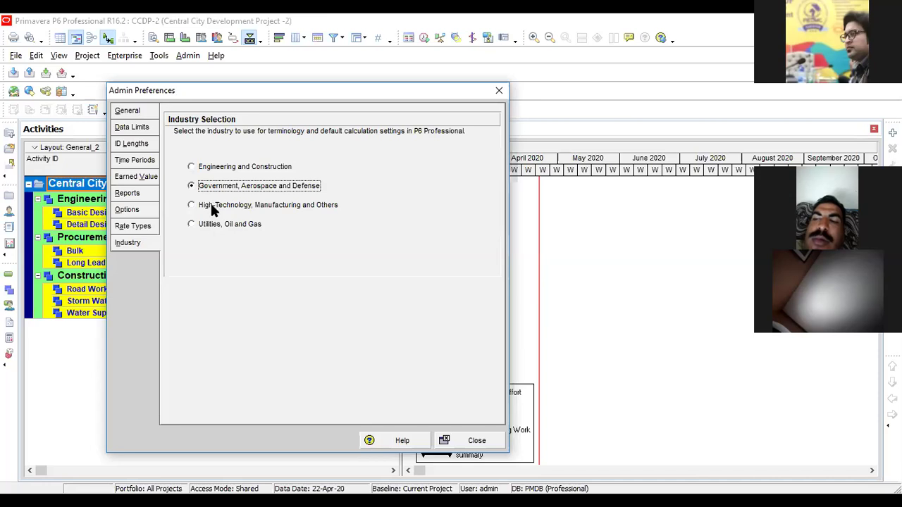
{"action": "left_click", "coordinate": [210, 200]}
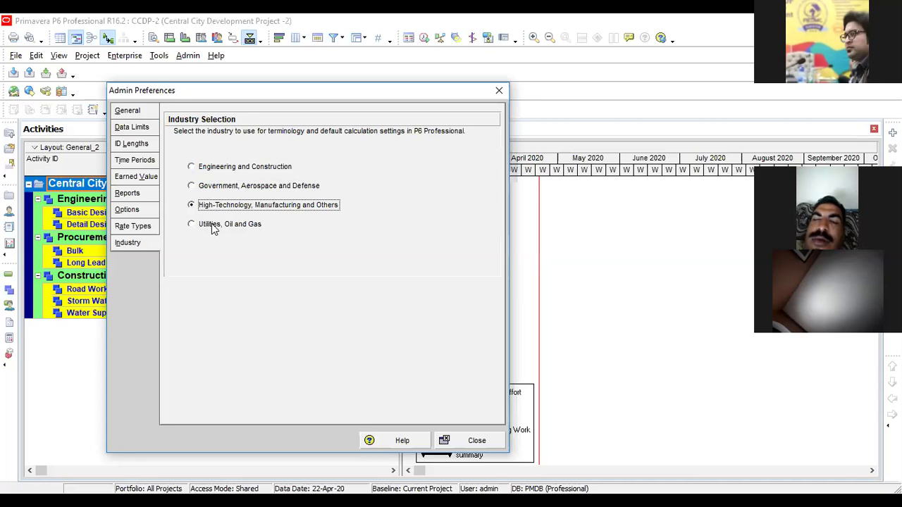
{"action": "left_click", "coordinate": [214, 227]}
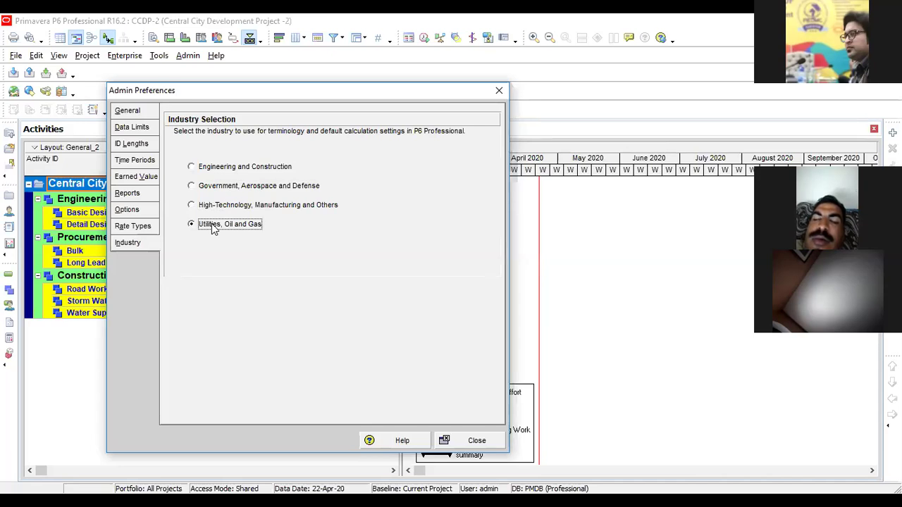
Set the industry to Engineering and Construction, close Admin Preferences, and return to the whiteboard notes
{"action": "left_click", "coordinate": [215, 168]}
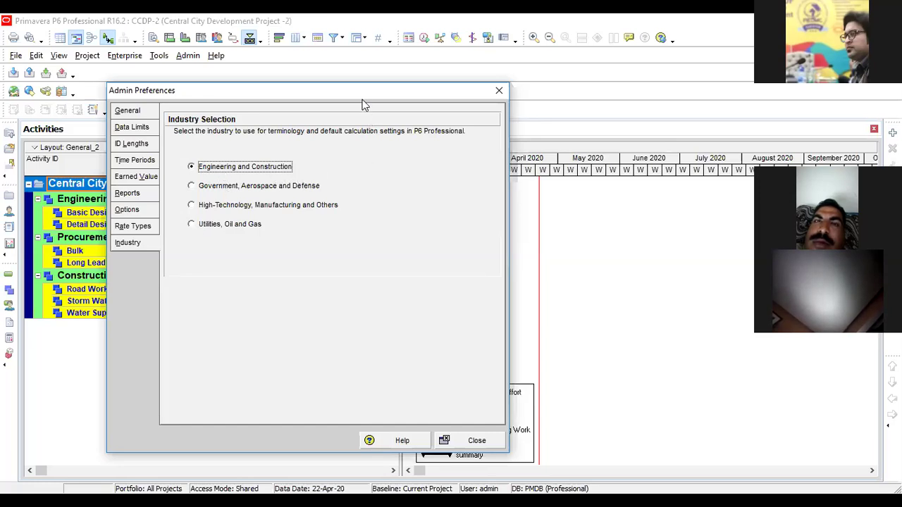
{"action": "left_click_drag", "start_coordinate": [363, 95], "coordinate": [356, 96]}
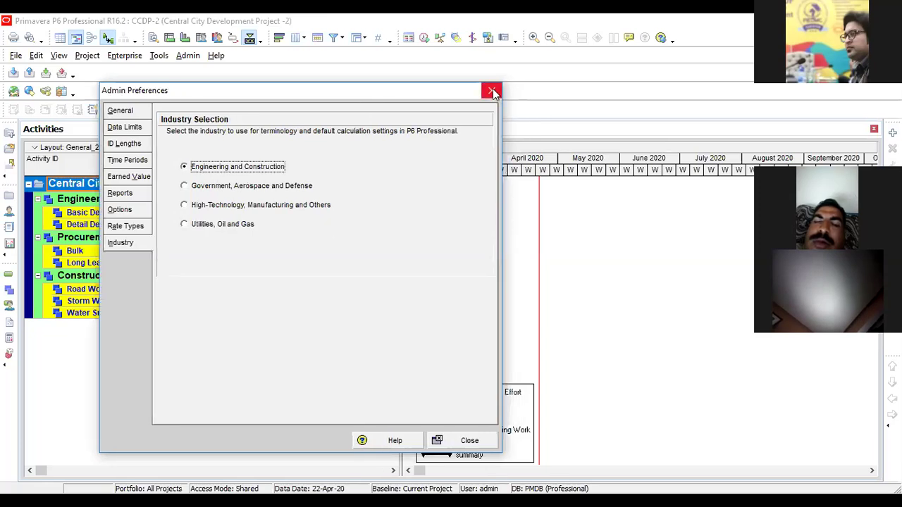
{"action": "left_click", "coordinate": [492, 90]}
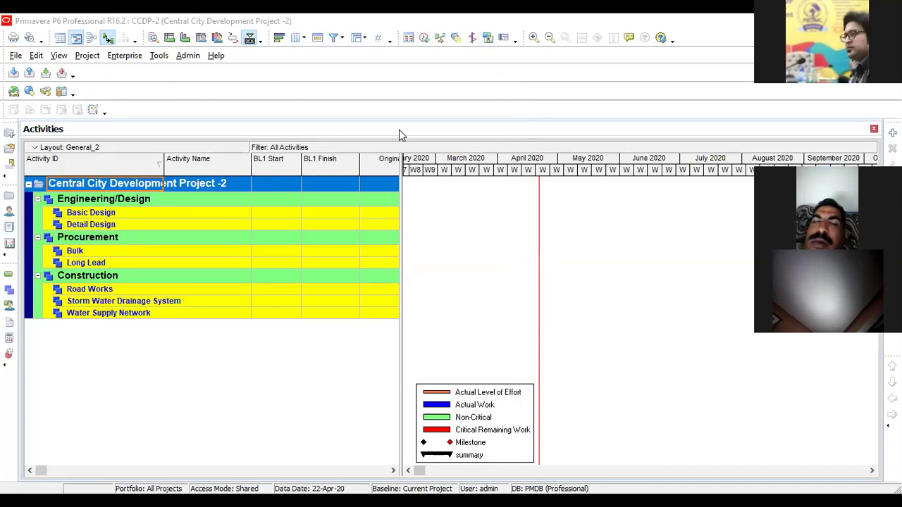
{"action": "key", "text": "alt+Tab"}
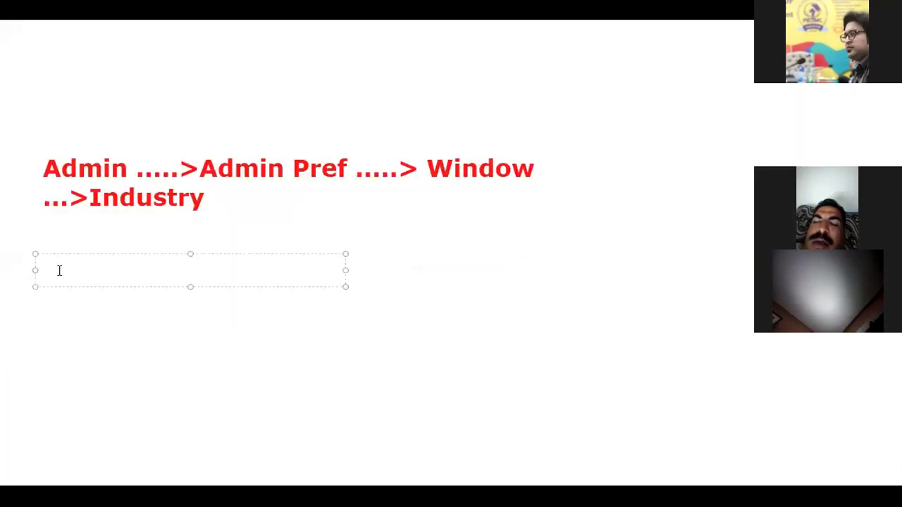
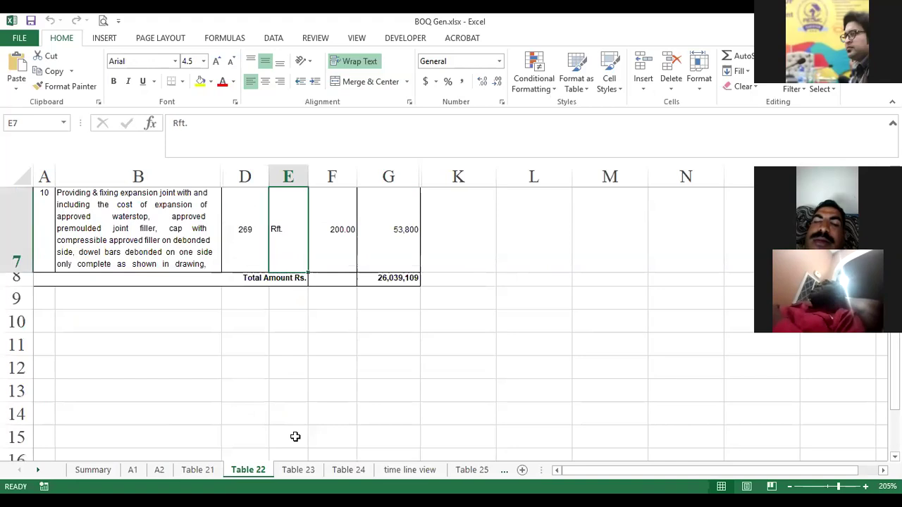
Examine the units of the water supply network items on the Table 23 sheet, from the valves and hydrants up to the excavation items
{"action": "left_click", "coordinate": [298, 470]}
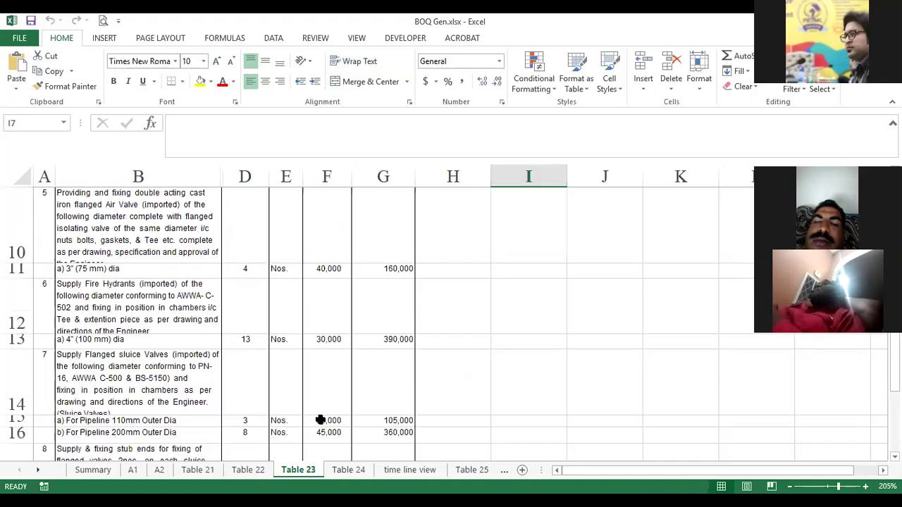
{"action": "left_click", "coordinate": [285, 274]}
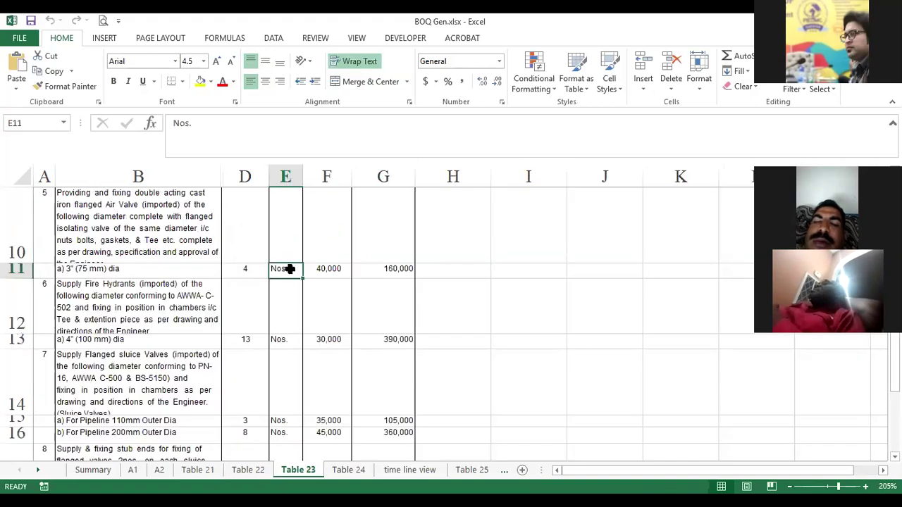
{"action": "left_click", "coordinate": [164, 268]}
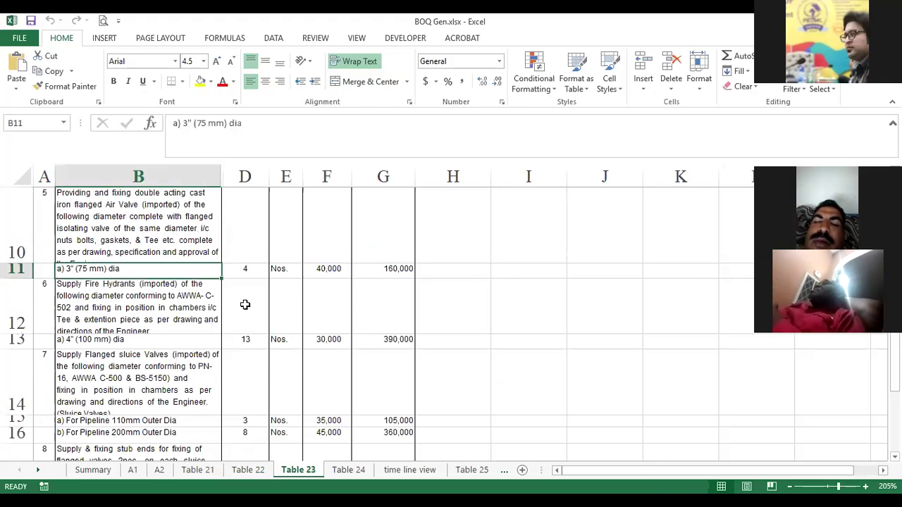
{"action": "left_click", "coordinate": [289, 342]}
{"action": "left_click", "coordinate": [156, 342]}
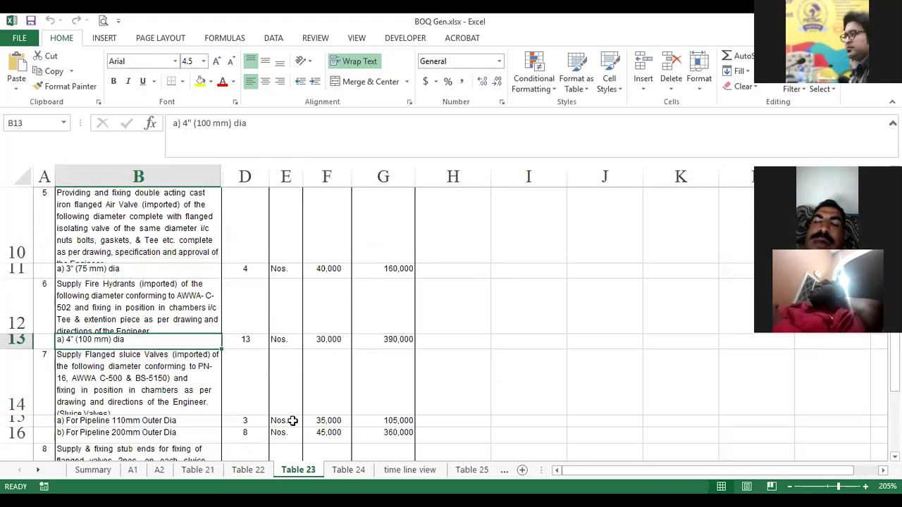
{"action": "left_click", "coordinate": [296, 418]}
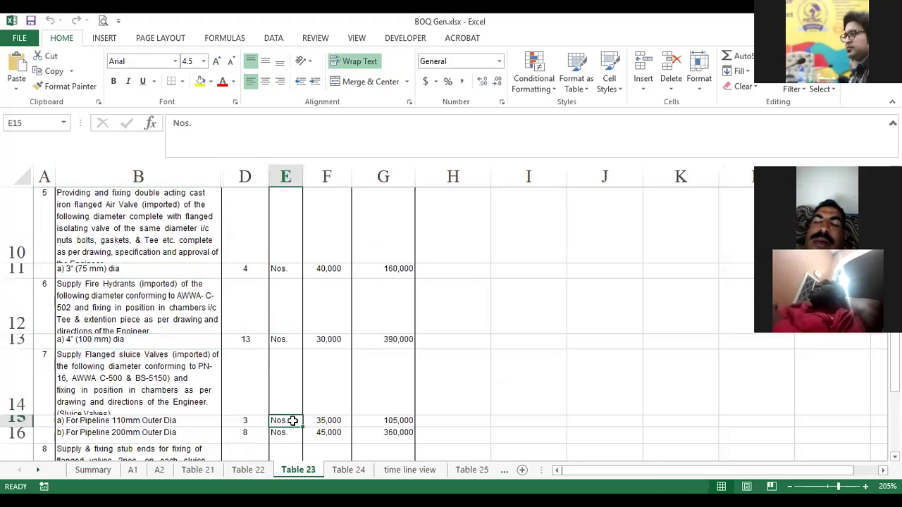
{"action": "left_click", "coordinate": [295, 342]}
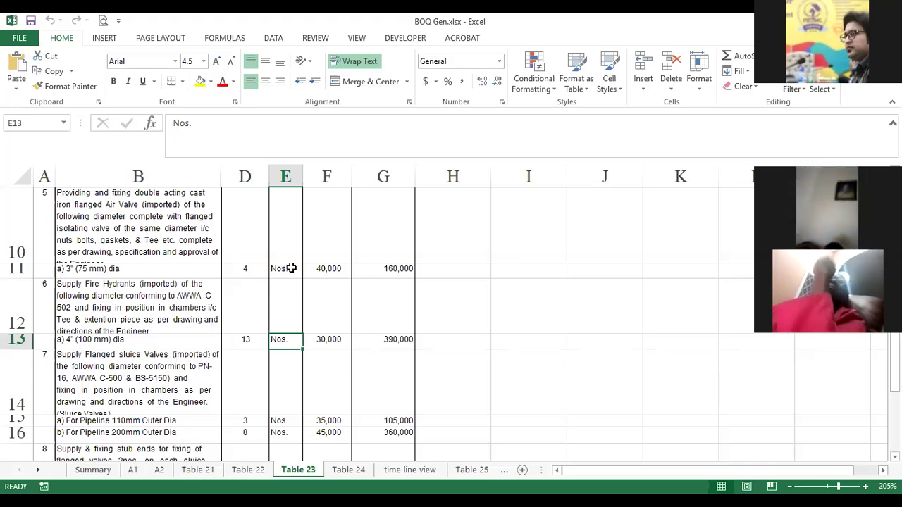
{"action": "left_click", "coordinate": [291, 269]}
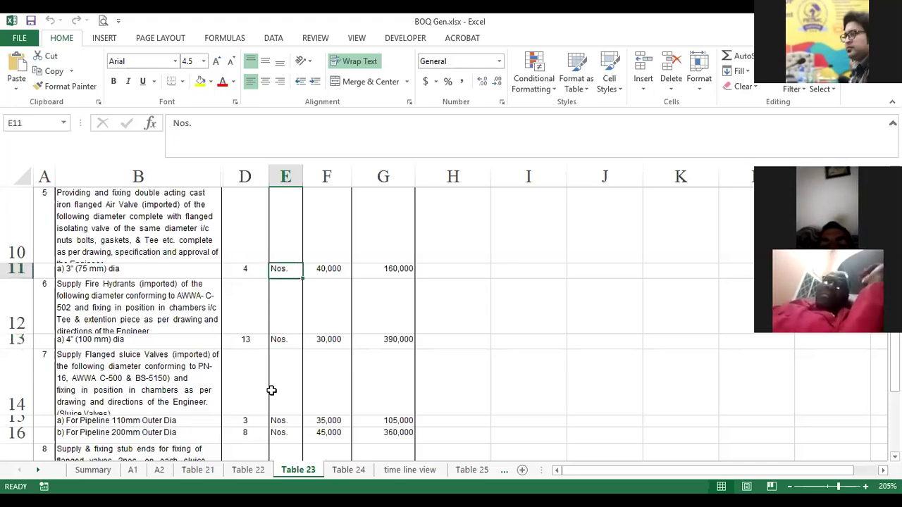
{"action": "scroll", "coordinate": [271, 390], "scroll_direction": "up", "scroll_amount": 3}
{"action": "left_click", "coordinate": [284, 314]}
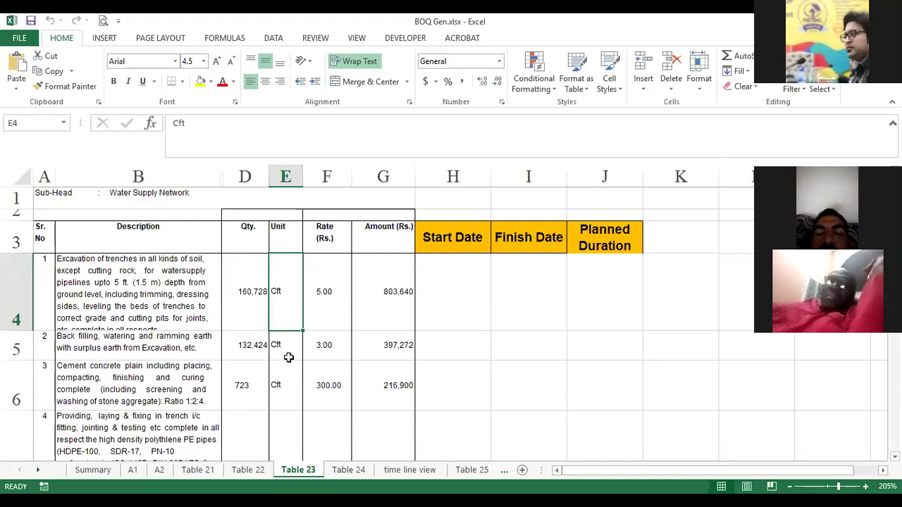
{"action": "left_click", "coordinate": [288, 352]}
{"action": "left_click", "coordinate": [293, 383]}
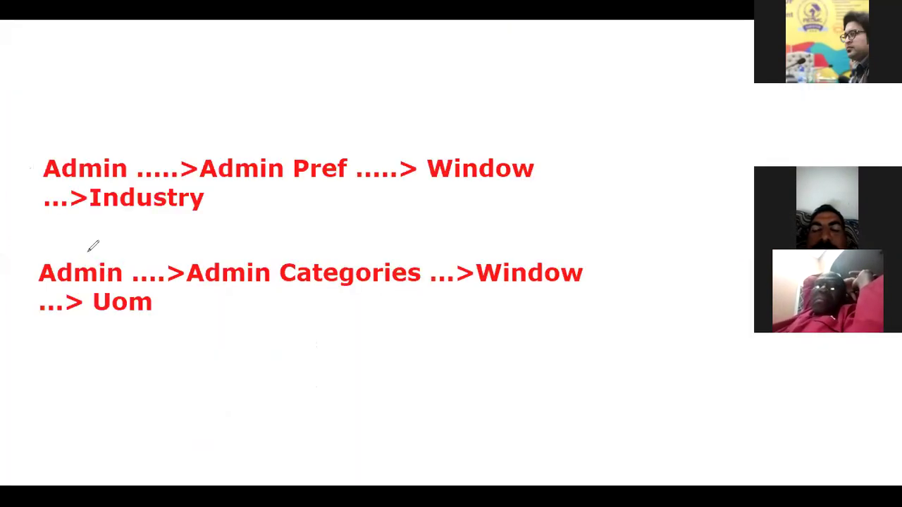
Tick Admin, Admin Categories and Window in the second whiteboard note and underline Uom with the pen
{"action": "left_click_drag", "start_coordinate": [89, 251], "coordinate": [121, 232]}
{"action": "mouse_move", "coordinate": [229, 259]}
{"action": "left_mouse_down"}
{"action": "mouse_move", "coordinate": [240, 260]}
{"action": "mouse_move", "coordinate": [281, 213]}
{"action": "left_mouse_up"}
{"action": "left_click_drag", "start_coordinate": [529, 249], "coordinate": [569, 225]}
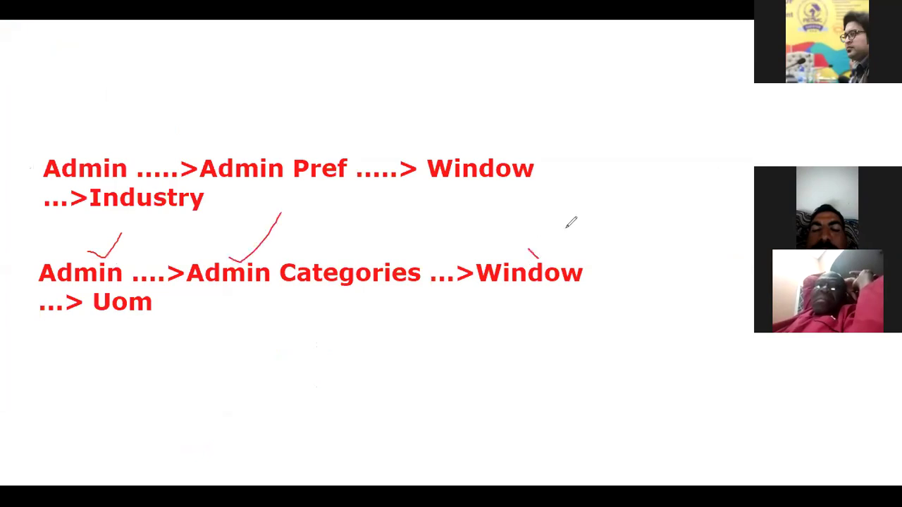
{"action": "left_click_drag", "start_coordinate": [88, 327], "coordinate": [138, 336]}
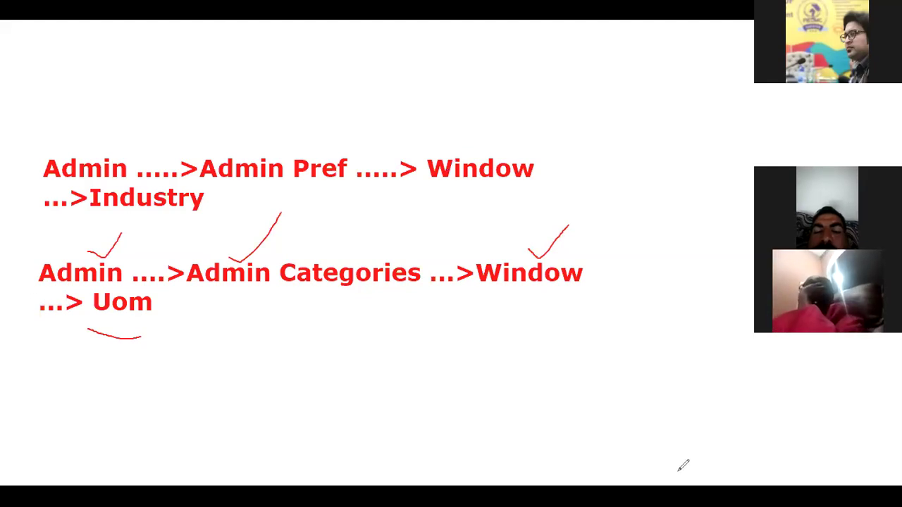
Switch to Primavera P6 and examine the Units of Measure list in Admin Categories, closing the dialog when done
{"action": "key", "text": "alt+Tab"}
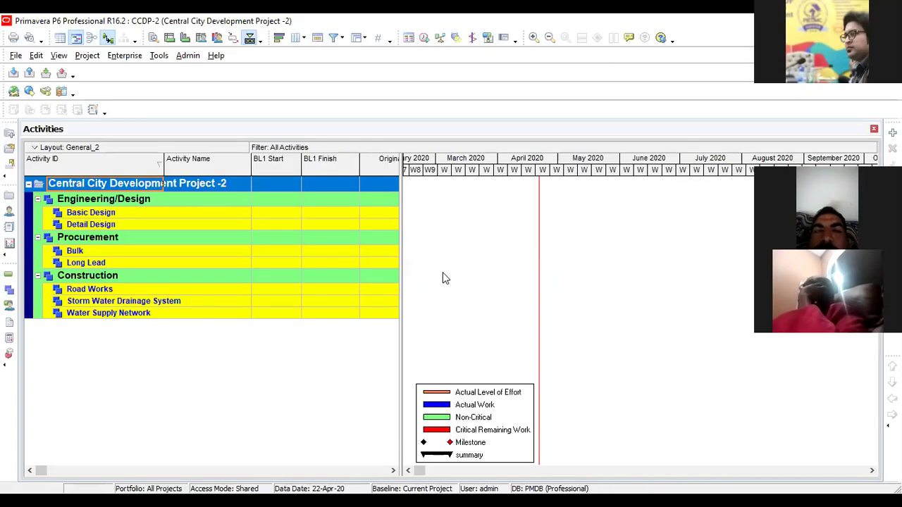
{"action": "left_click", "coordinate": [188, 56]}
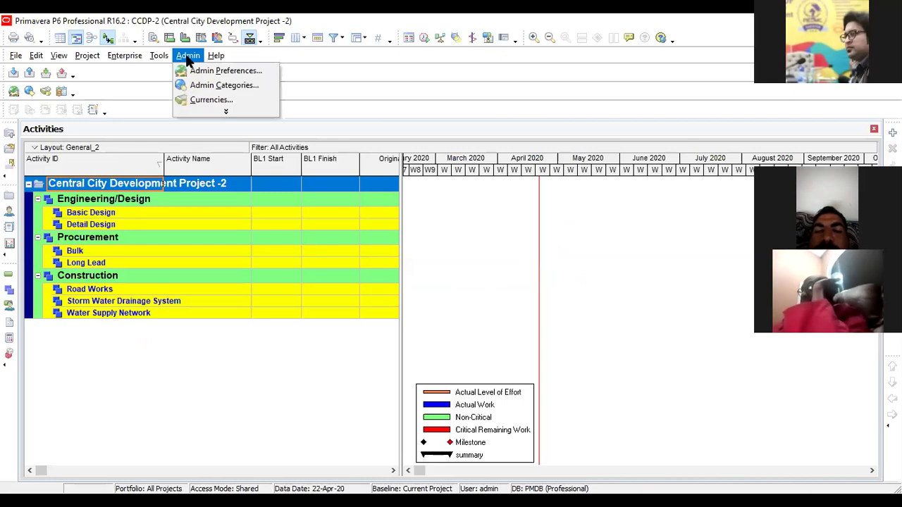
{"action": "left_click", "coordinate": [205, 87]}
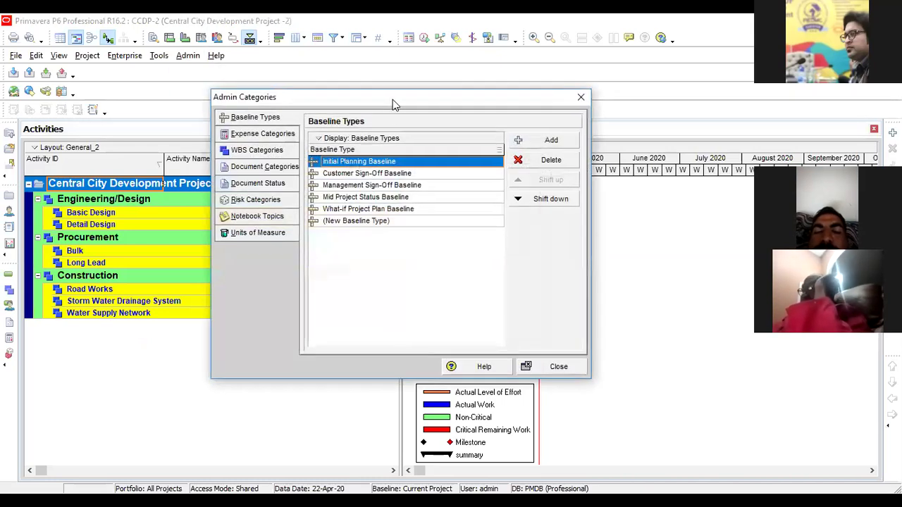
{"action": "left_click_drag", "start_coordinate": [392, 99], "coordinate": [302, 101]}
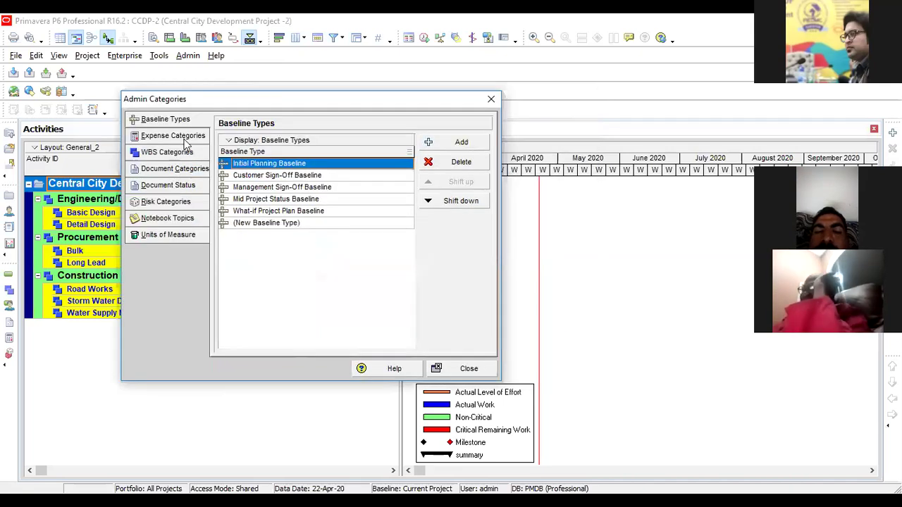
{"action": "left_click", "coordinate": [176, 239]}
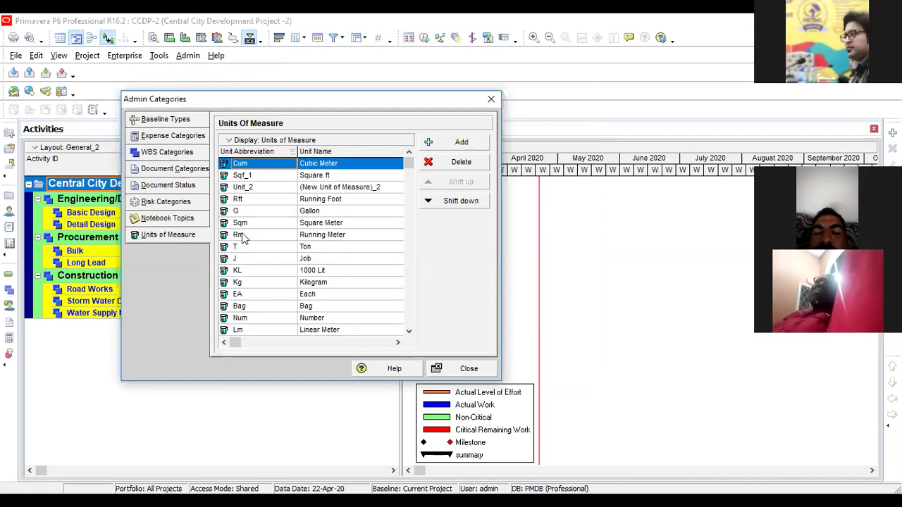
{"action": "mouse_move", "coordinate": [412, 163]}
{"action": "left_mouse_down"}
{"action": "mouse_move", "coordinate": [412, 330]}
{"action": "mouse_move", "coordinate": [412, 162]}
{"action": "left_mouse_up"}
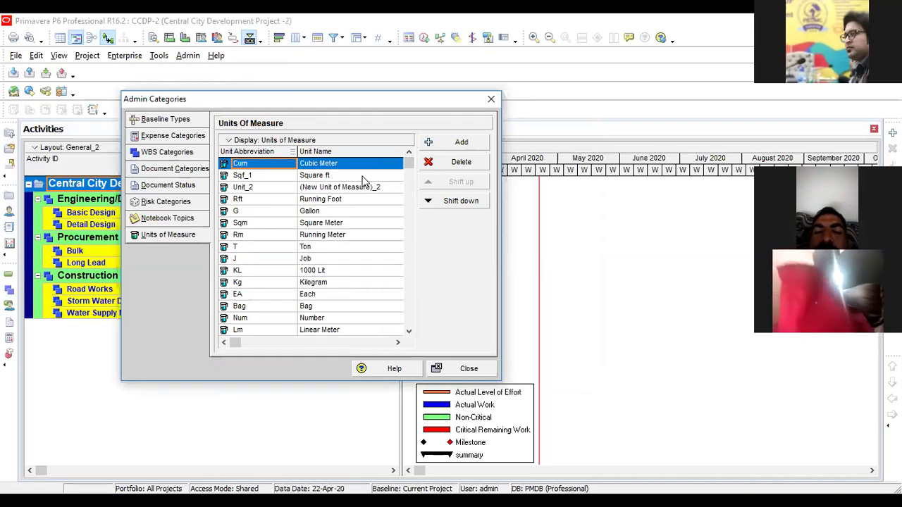
{"action": "scroll", "coordinate": [302, 312], "scroll_direction": "down", "scroll_amount": 1}
{"action": "scroll", "coordinate": [302, 314], "scroll_direction": "down", "scroll_amount": 1}
{"action": "scroll", "coordinate": [301, 314], "scroll_direction": "up", "scroll_amount": 3}
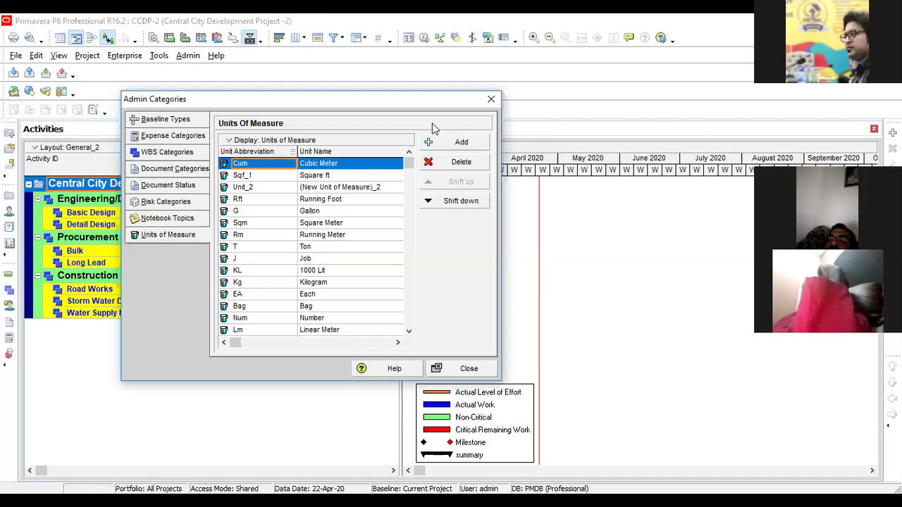
{"action": "left_click", "coordinate": [491, 100]}
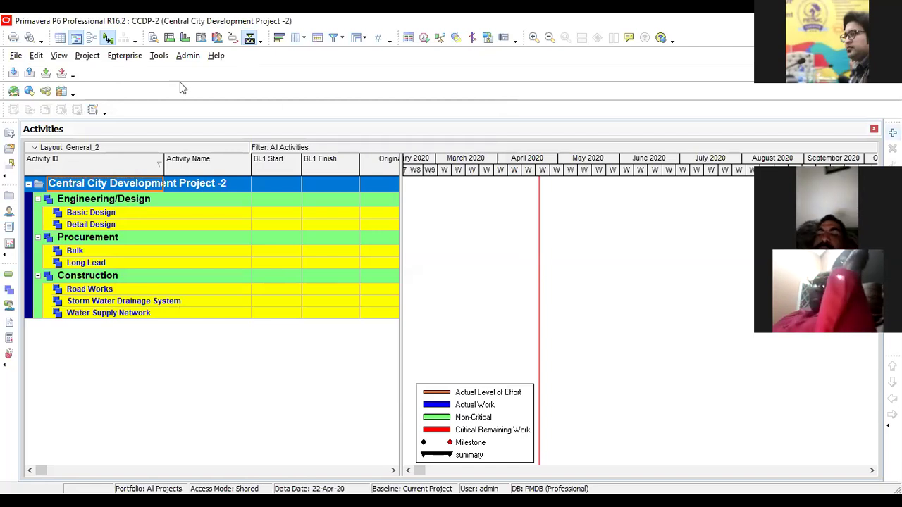
View the project's WBS structure and return to the Activities view
{"action": "left_click", "coordinate": [87, 55]}
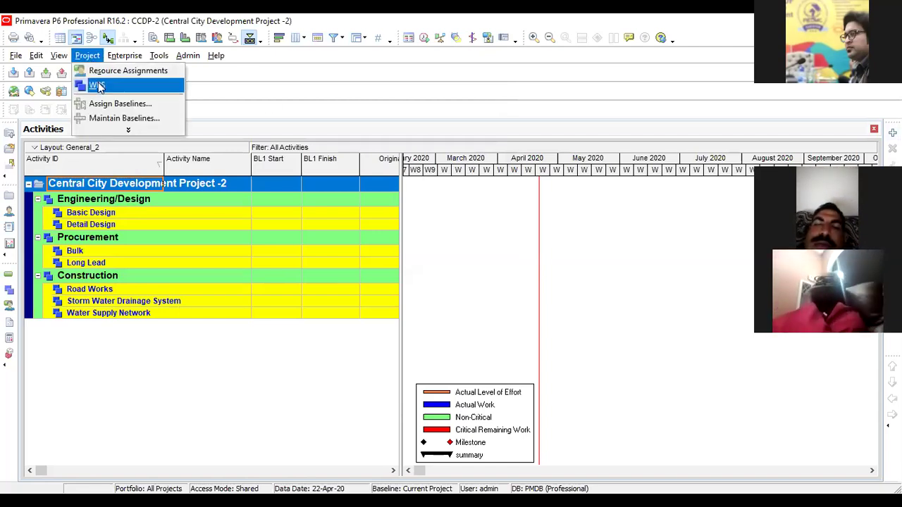
{"action": "left_click", "coordinate": [97, 85]}
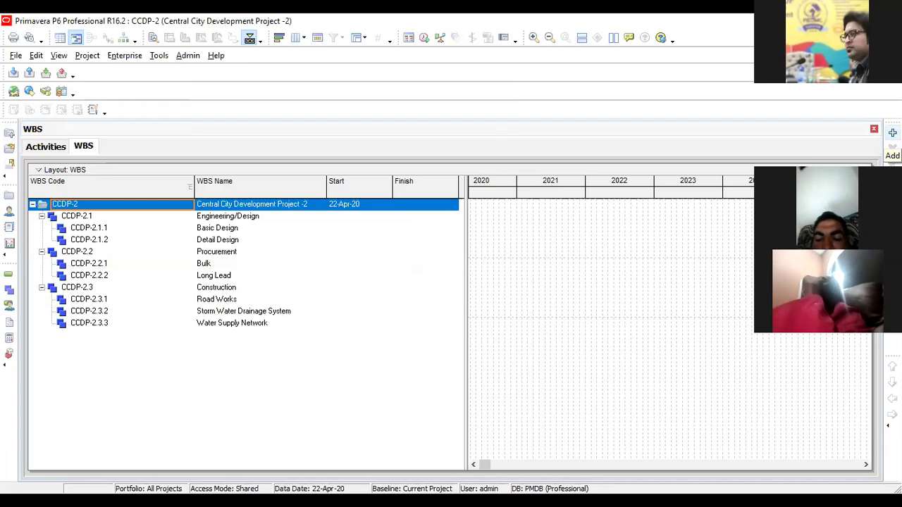
{"action": "left_click", "coordinate": [47, 147]}
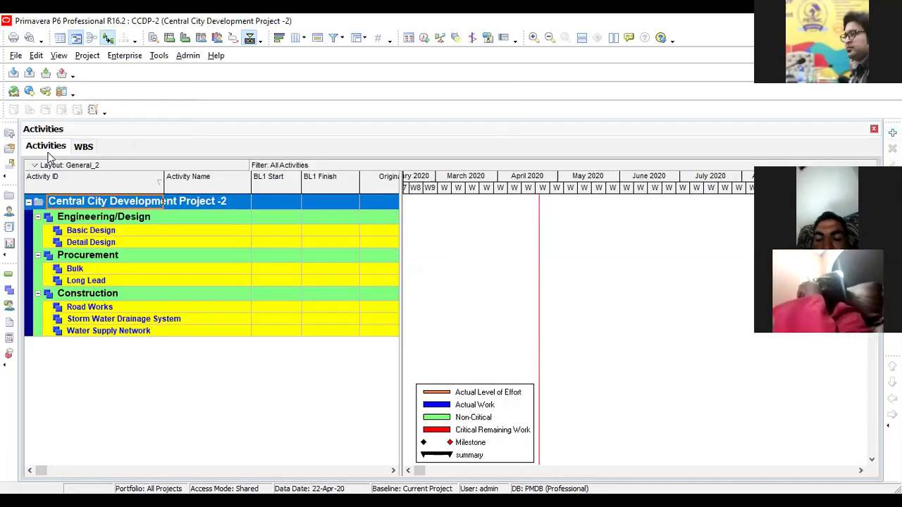
Add a new unit of measure in Admin Categories
{"action": "left_click", "coordinate": [201, 56]}
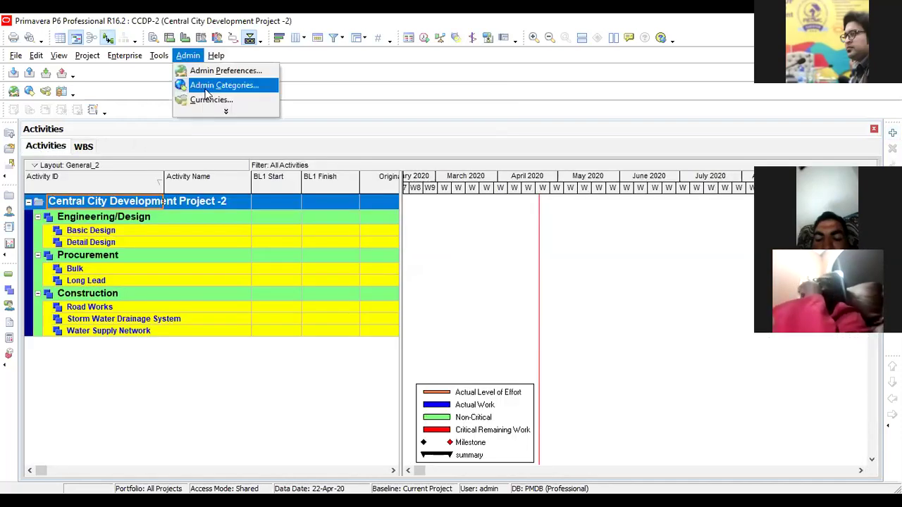
{"action": "left_click", "coordinate": [212, 86]}
{"action": "left_click", "coordinate": [170, 238]}
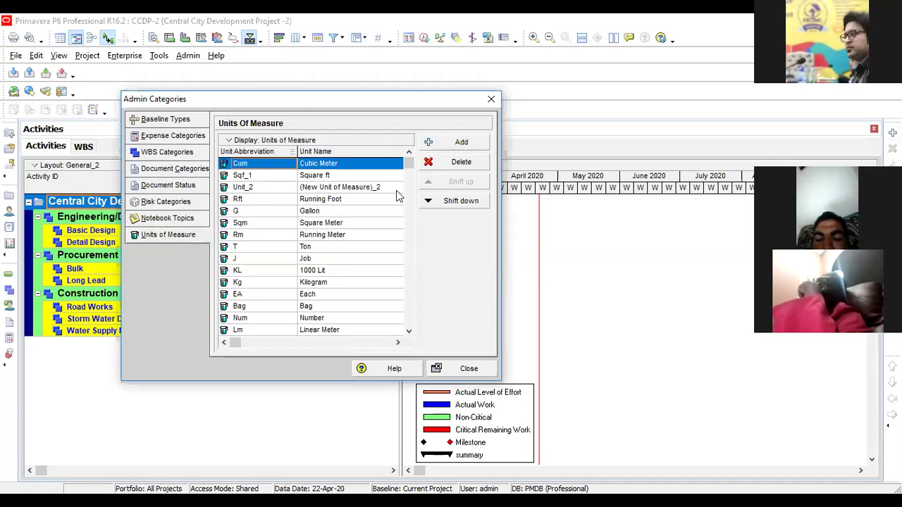
{"action": "left_click", "coordinate": [462, 144]}
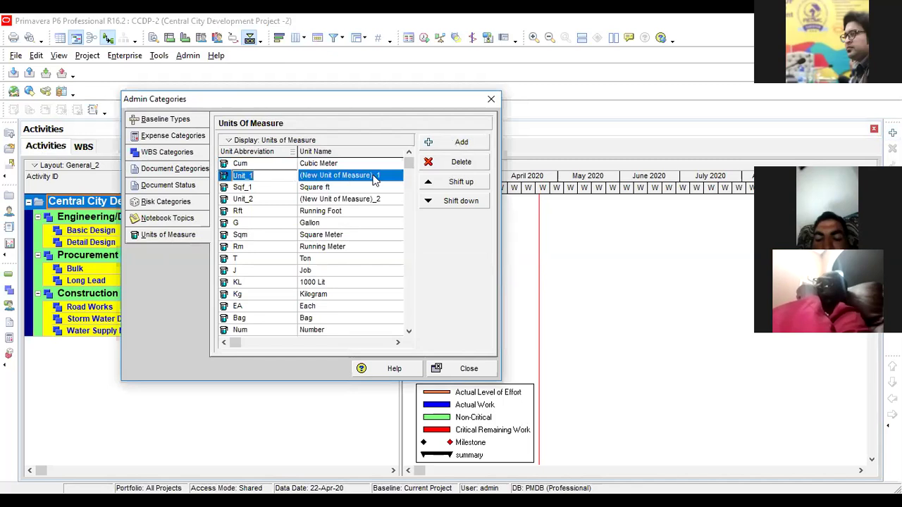
Re-enter the first unit of measure with the abbreviation Cum and the unit name Cubic Meter
{"action": "left_click", "coordinate": [265, 165]}
{"action": "left_click", "coordinate": [266, 165]}
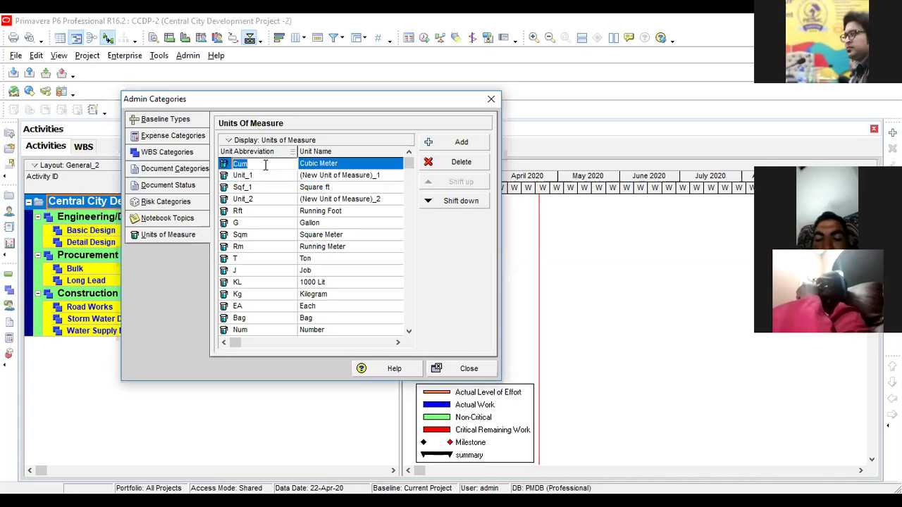
{"action": "key", "text": "End"}
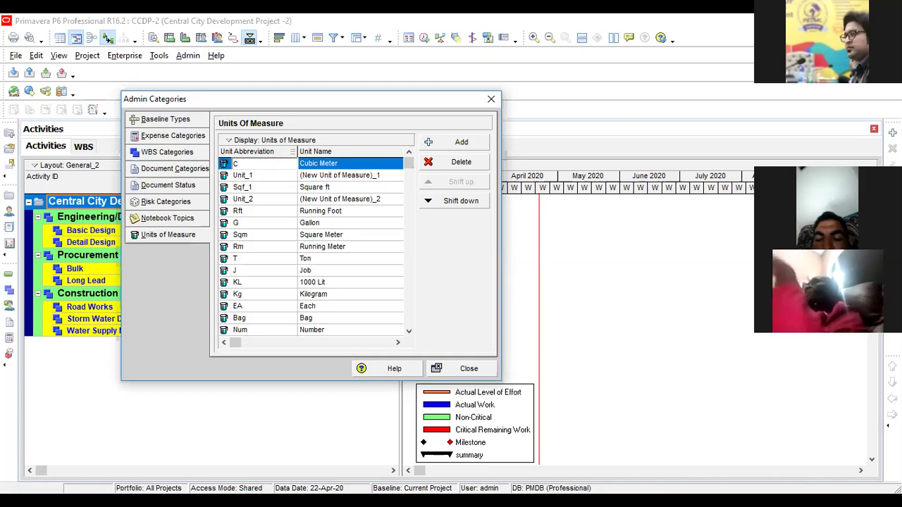
{"action": "left_click", "coordinate": [359, 165]}
{"action": "type", "text": "C"}
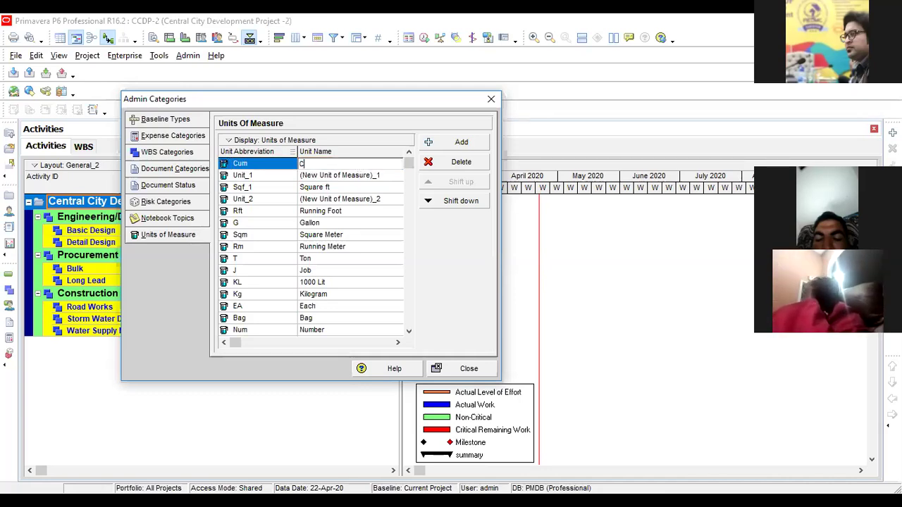
{"action": "type", "text": "ubic Meter"}
{"action": "key", "text": "Return"}
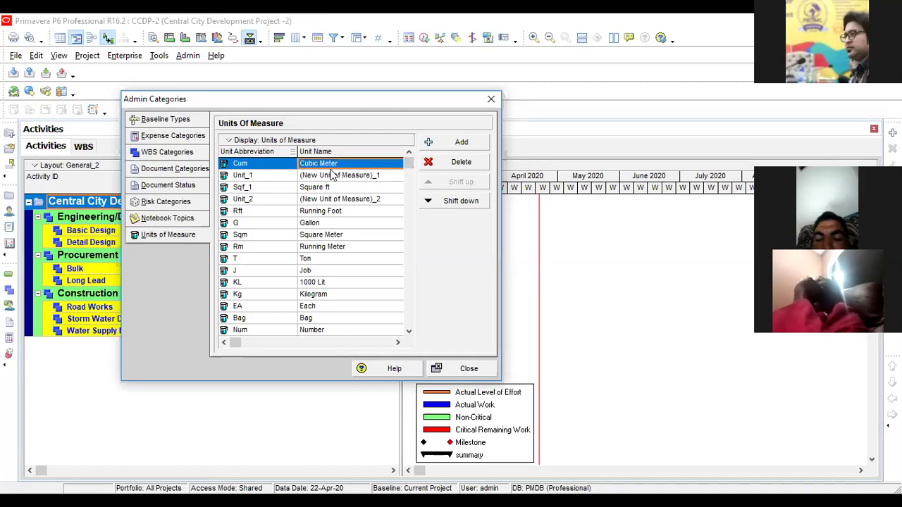
Give the new unit the abbreviation Sqft and the unit name Square feet, and close Admin Categories
{"action": "left_click", "coordinate": [284, 174]}
{"action": "left_click", "coordinate": [286, 177]}
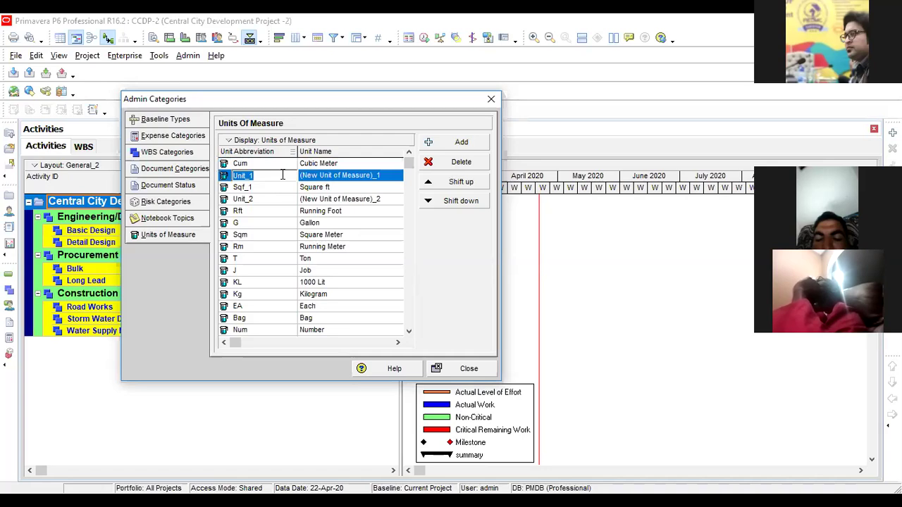
{"action": "type", "text": "Sqft"}
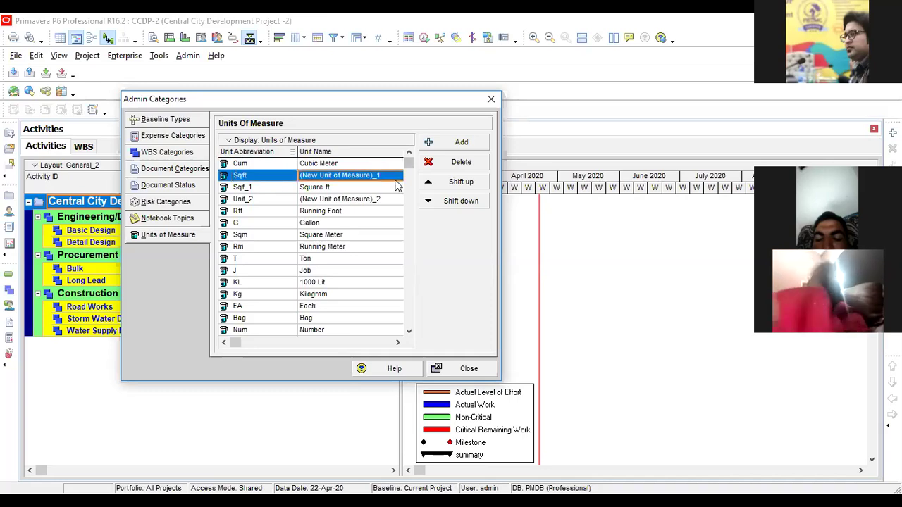
{"action": "type", "text": "Squa"}
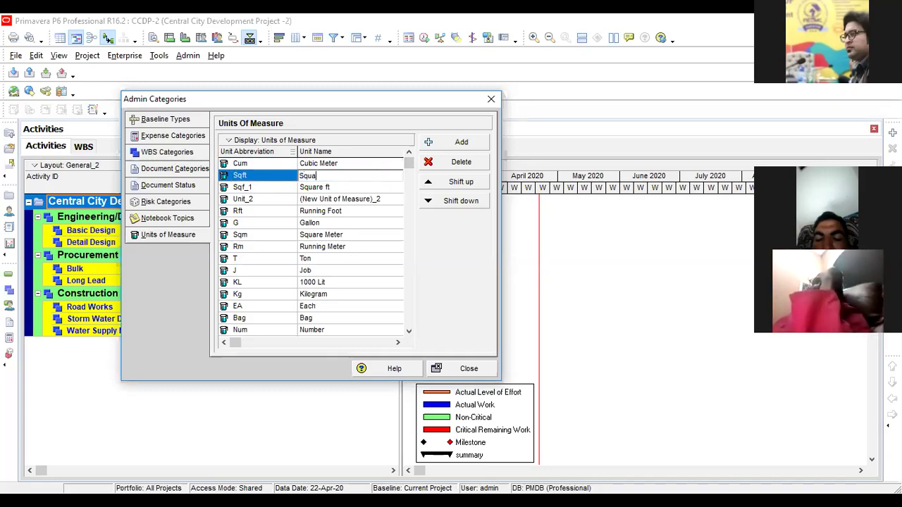
{"action": "type", "text": "re f"}
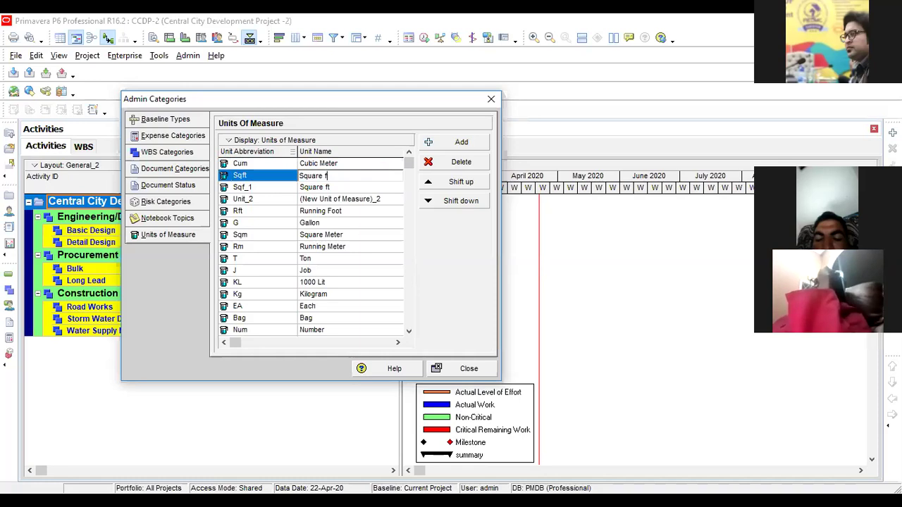
{"action": "type", "text": "tet"}
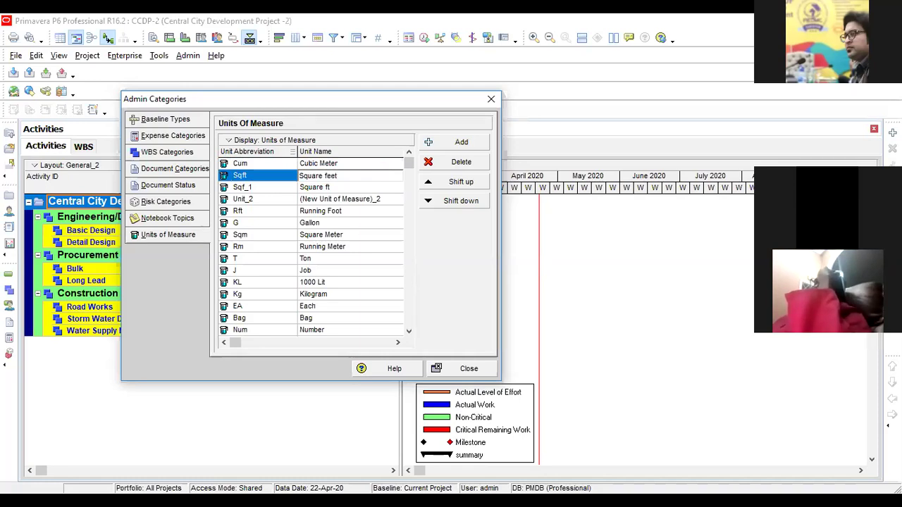
{"action": "left_click", "coordinate": [397, 184]}
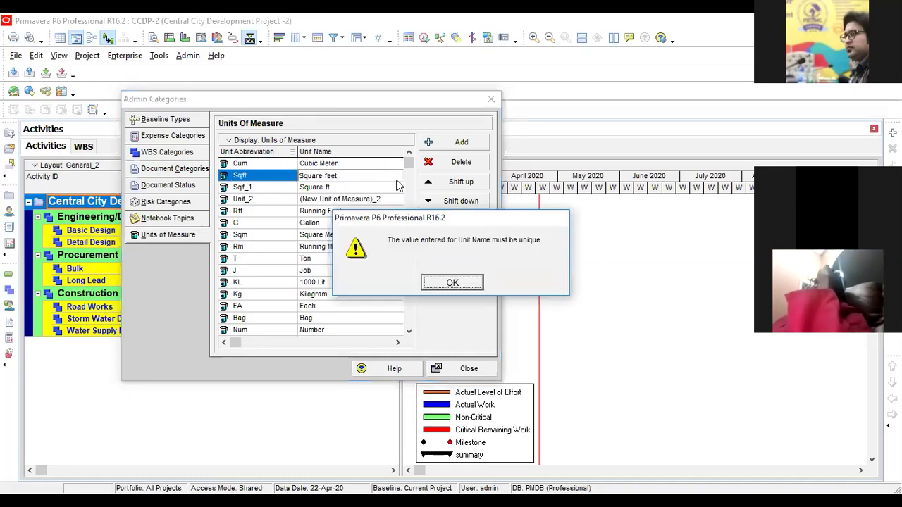
{"action": "left_click", "coordinate": [438, 282]}
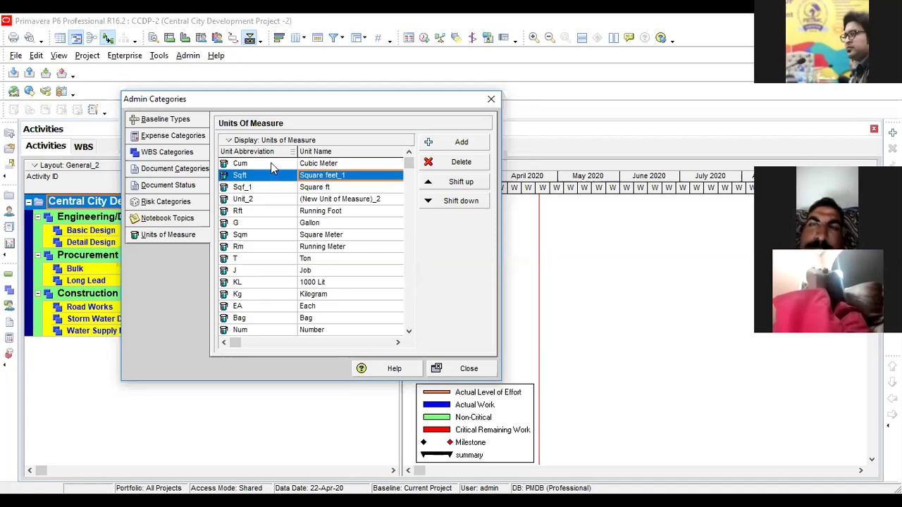
{"action": "left_click", "coordinate": [271, 163]}
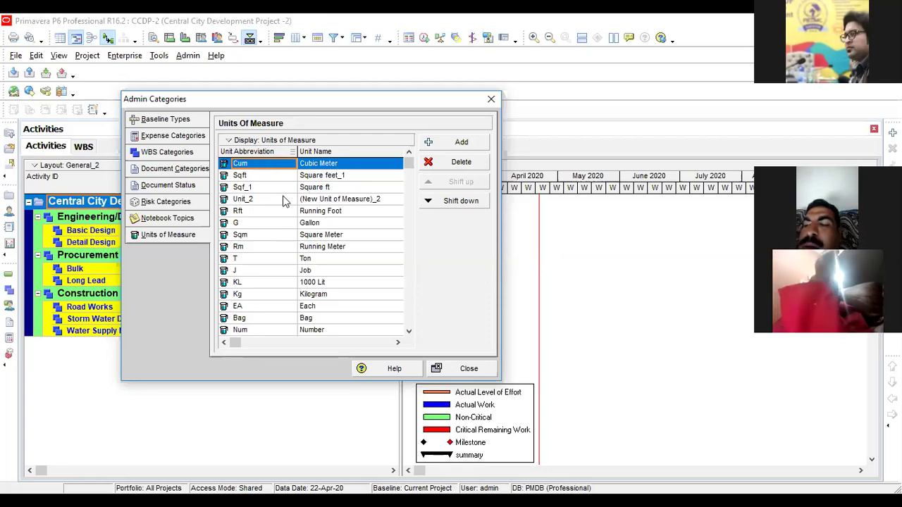
{"action": "left_click", "coordinate": [494, 99]}
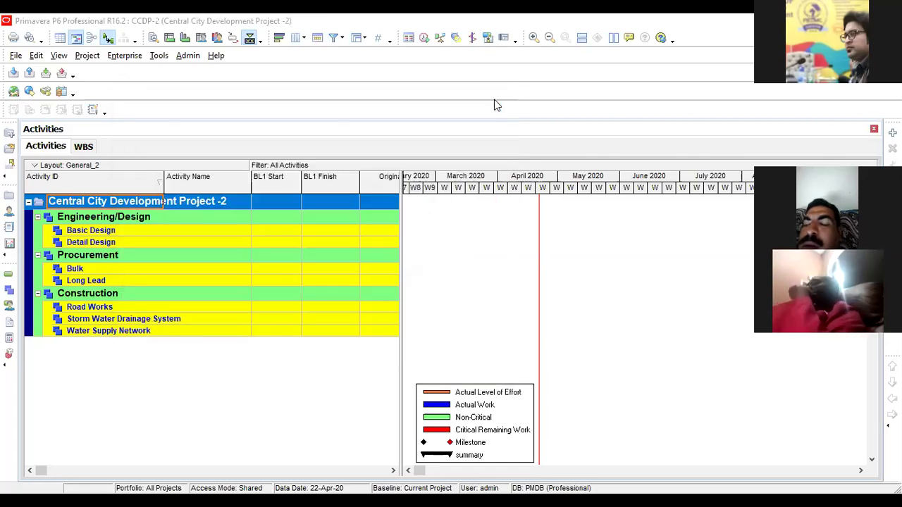
Switch to the whiteboard and write the note "Admin .....> Currency .....>window .....> add" on a blank page, widening its text box to fit
{"action": "key", "text": "alt+Tab"}
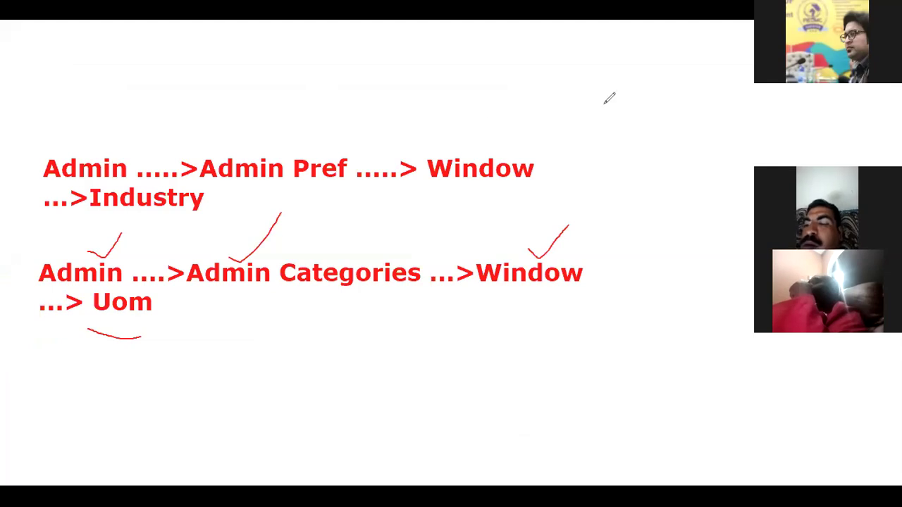
{"action": "key", "text": "alt+Tab"}
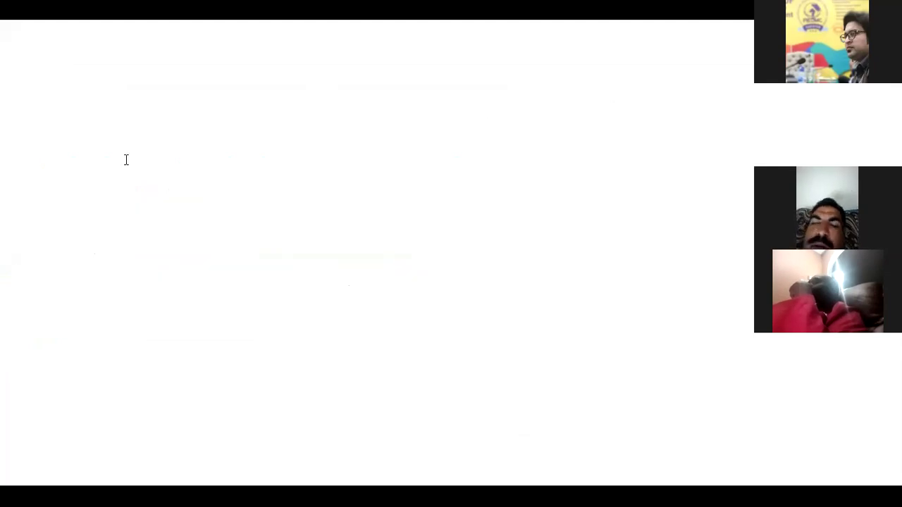
{"action": "left_click", "coordinate": [64, 163]}
{"action": "type", "text": "Adm"}
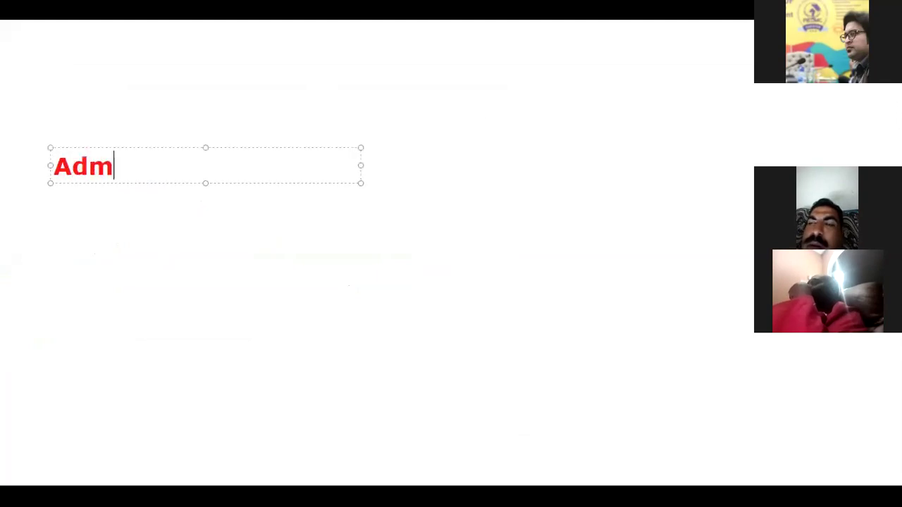
{"action": "type", "text": "in .....>"}
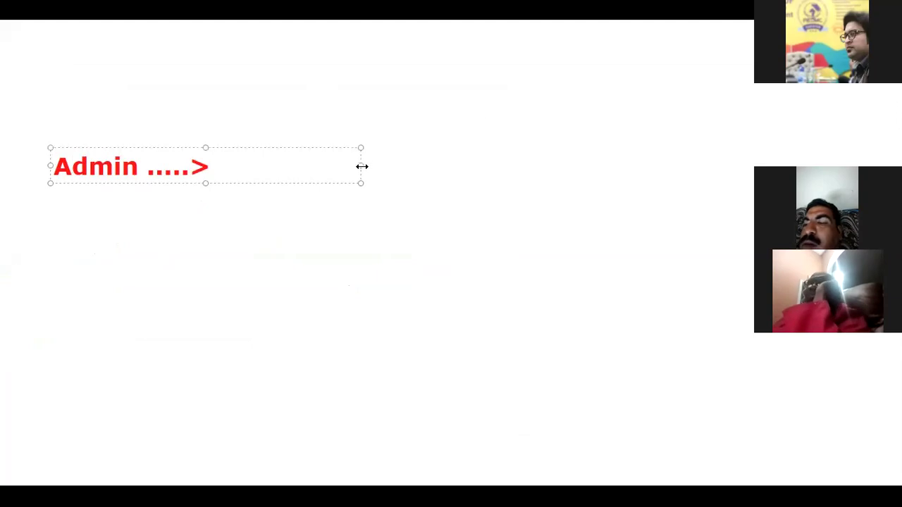
{"action": "left_click_drag", "start_coordinate": [361, 164], "coordinate": [881, 165]}
{"action": "type", "text": "Curren"}
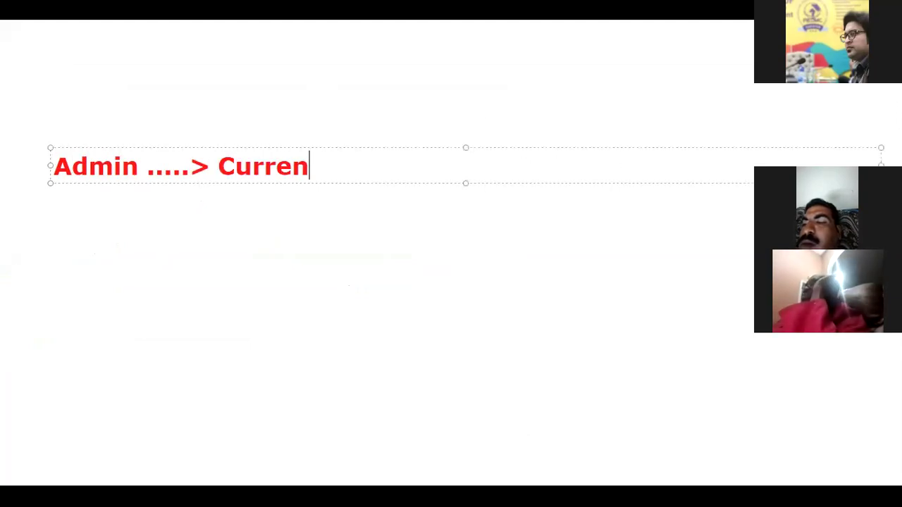
{"action": "type", "text": "cy ...."}
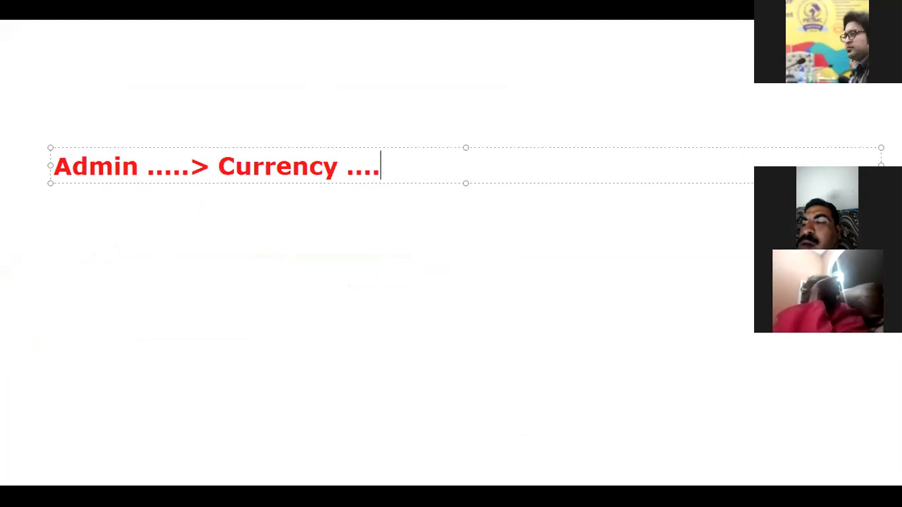
{"action": "type", "text": ".>window "}
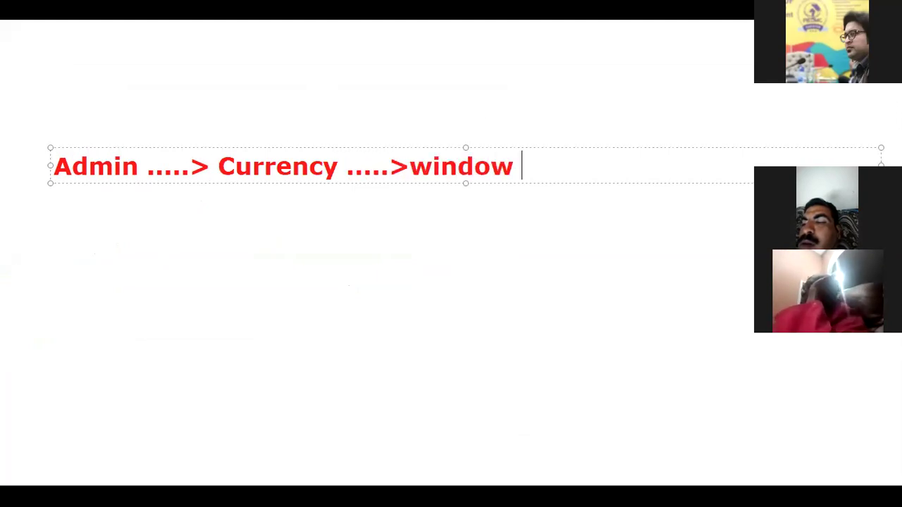
{"action": "type", "text": ".....> a"}
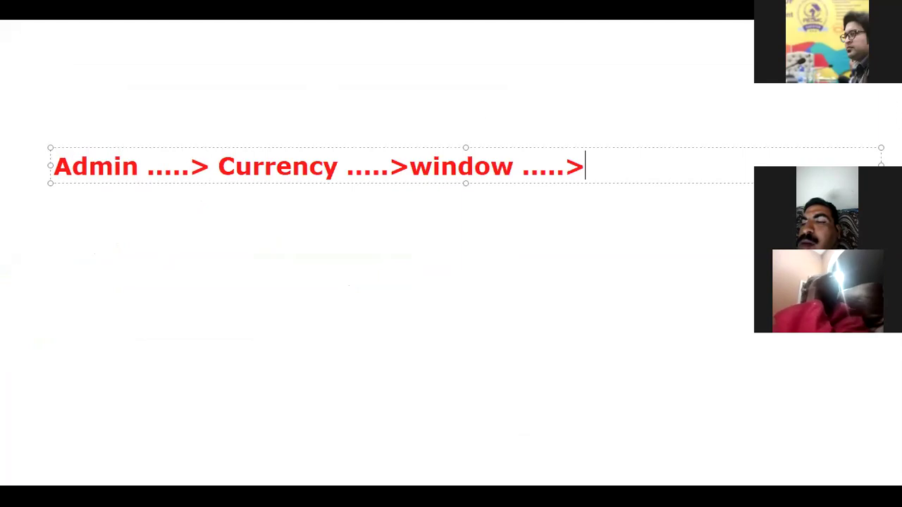
{"action": "type", "text": "dd"}
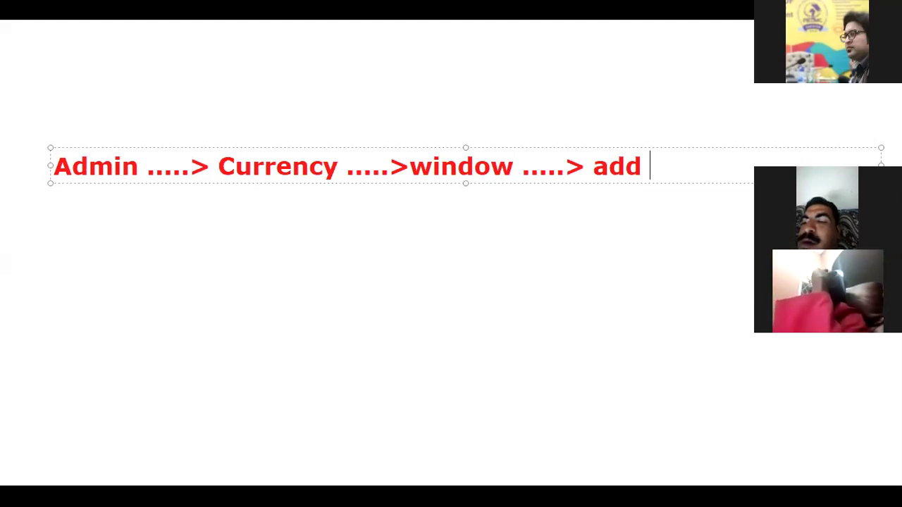
Switch back to Primavera P6 and add a new currency in the Currencies settings
{"action": "key", "text": "alt+Tab"}
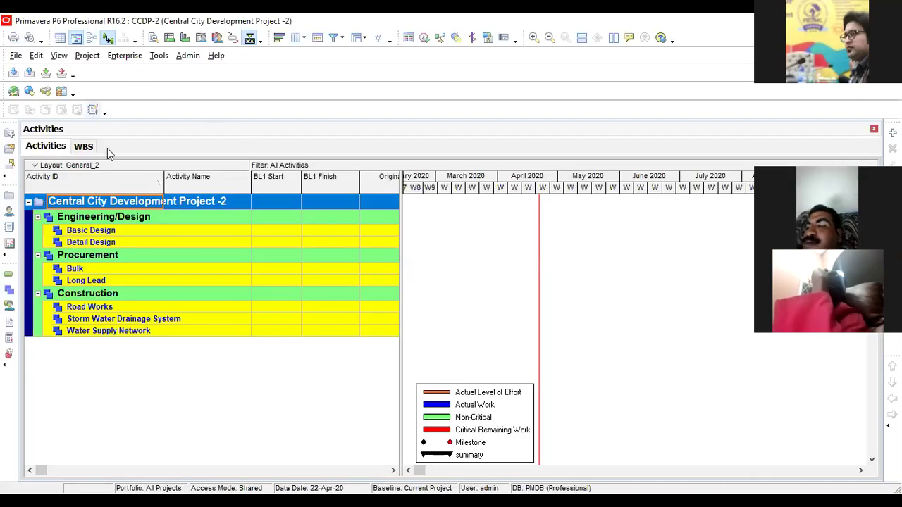
{"action": "left_click", "coordinate": [184, 55]}
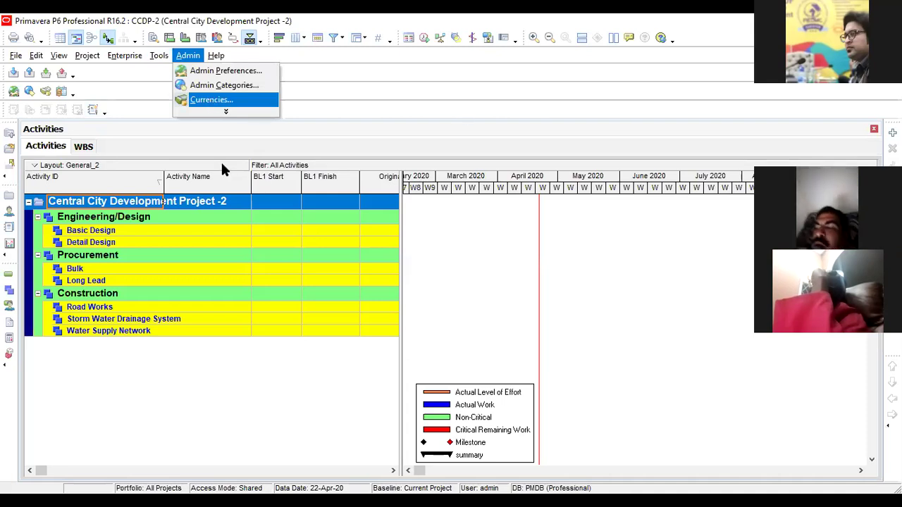
{"action": "key", "text": "Return"}
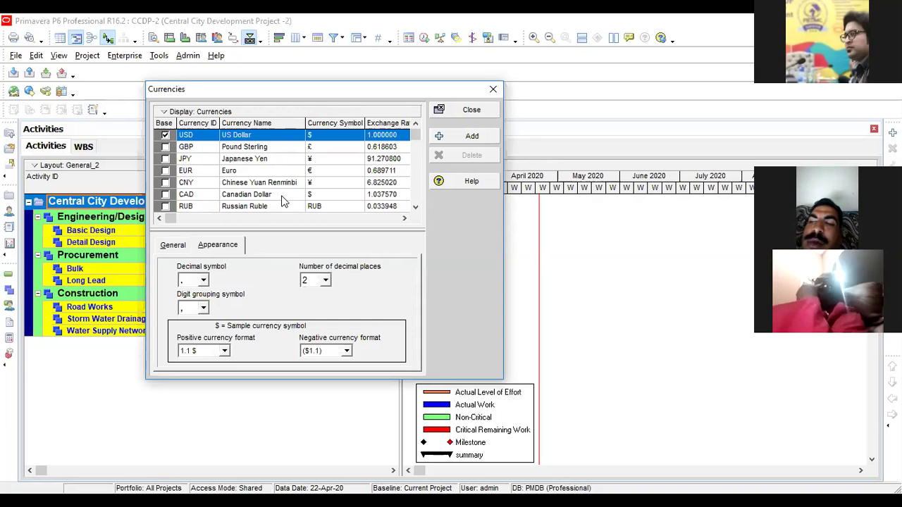
{"action": "left_click", "coordinate": [459, 137]}
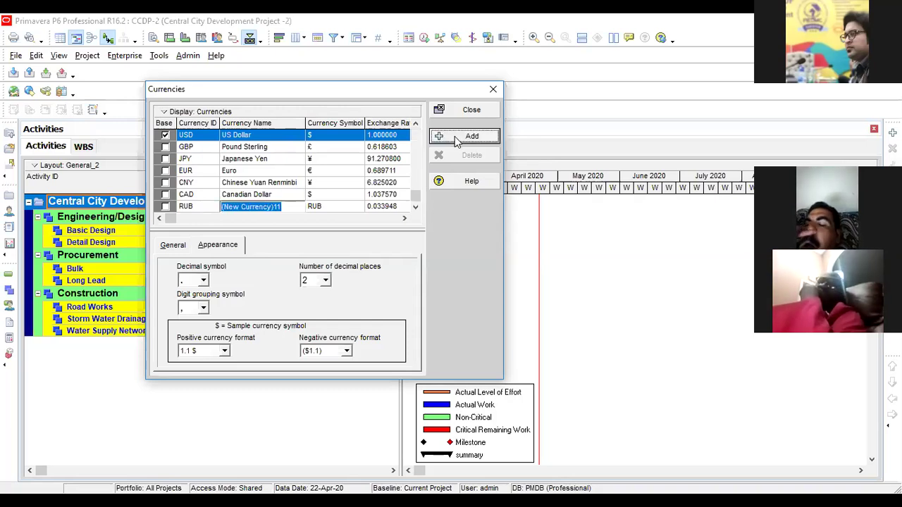
Open the new currency's ID, name, symbol and exchange rate for editing, one after another
{"action": "left_click", "coordinate": [206, 207]}
{"action": "left_click", "coordinate": [208, 206]}
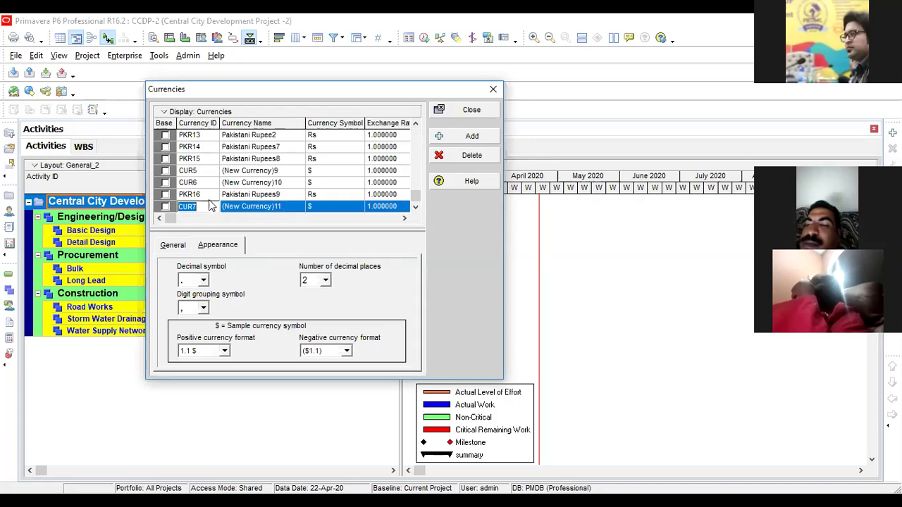
{"action": "left_click", "coordinate": [298, 207]}
{"action": "left_click", "coordinate": [298, 207]}
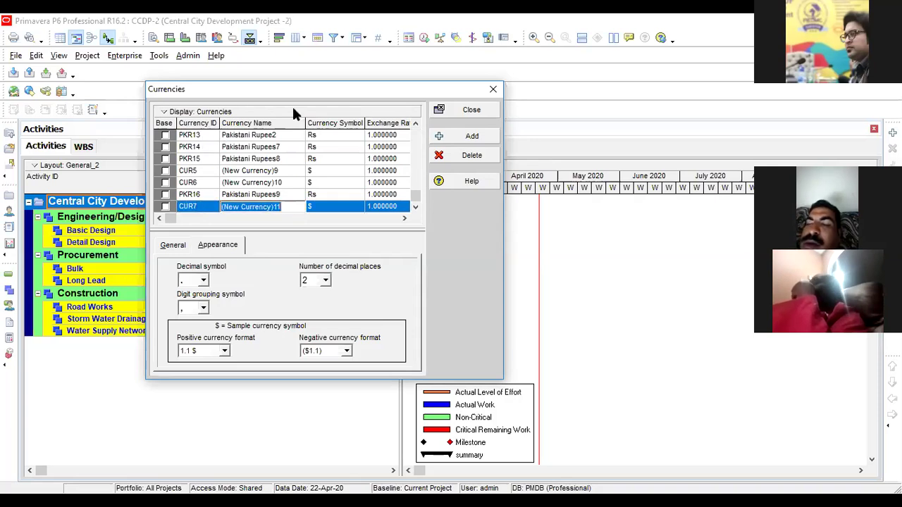
{"action": "left_click", "coordinate": [354, 205]}
{"action": "left_click", "coordinate": [354, 206]}
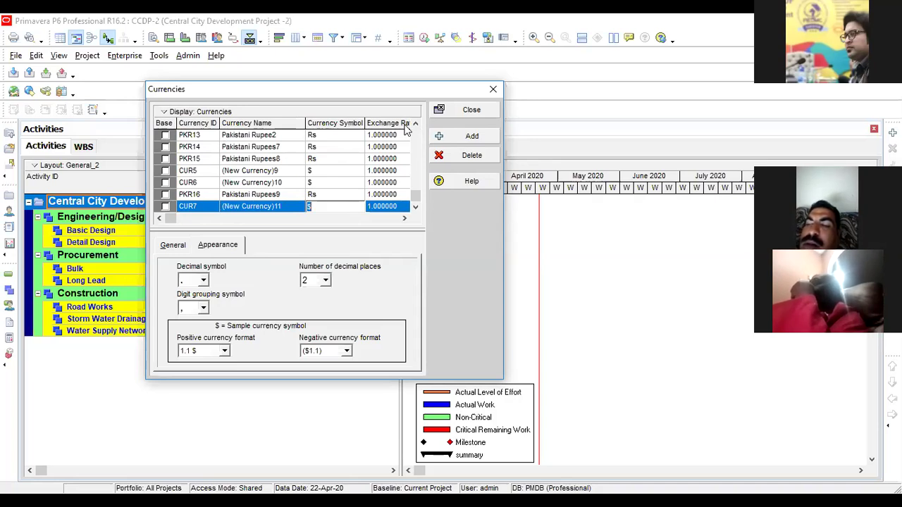
{"action": "left_click", "coordinate": [406, 207]}
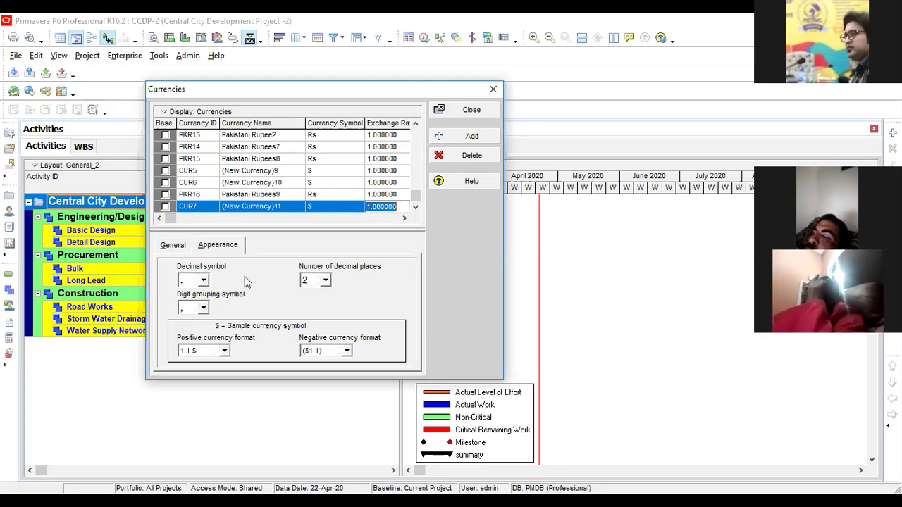
Set the new currency's decimal symbol to a comma and its number of decimal places to 2
{"action": "left_click", "coordinate": [203, 282]}
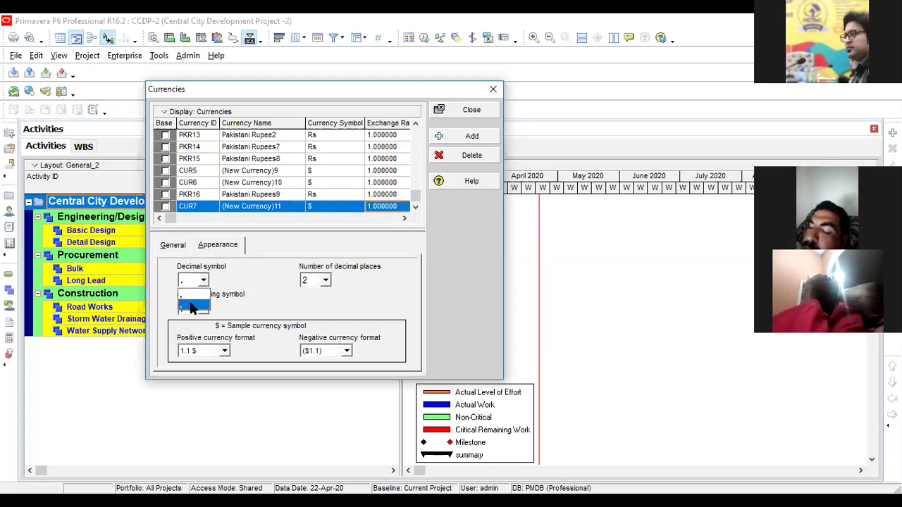
{"action": "left_click", "coordinate": [196, 299]}
{"action": "left_click", "coordinate": [326, 280]}
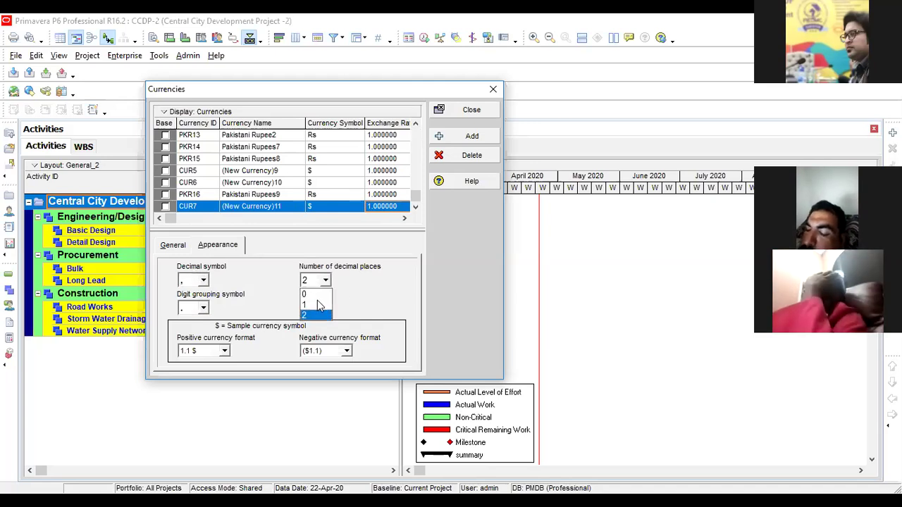
{"action": "left_click", "coordinate": [316, 315]}
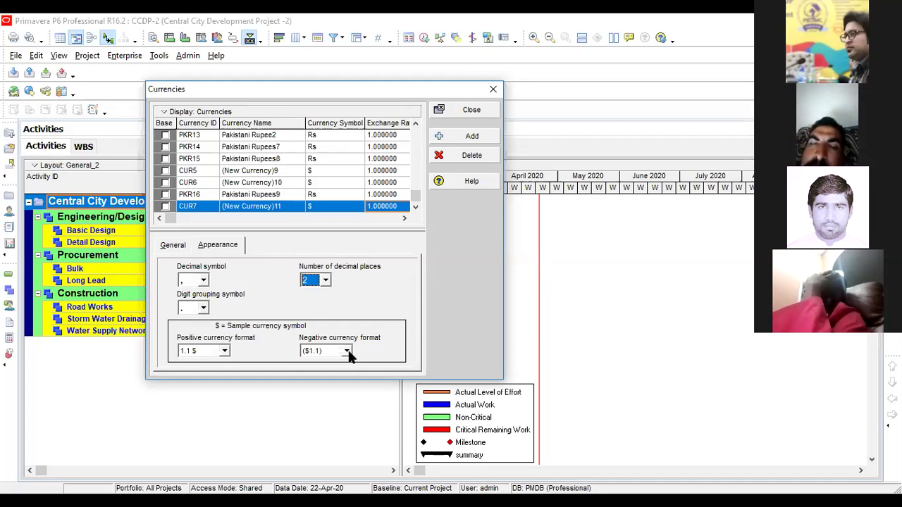
Review the positive currency format options, set the negative currency format to 1.1 $-, and close the Currencies settings
{"action": "left_click", "coordinate": [224, 351]}
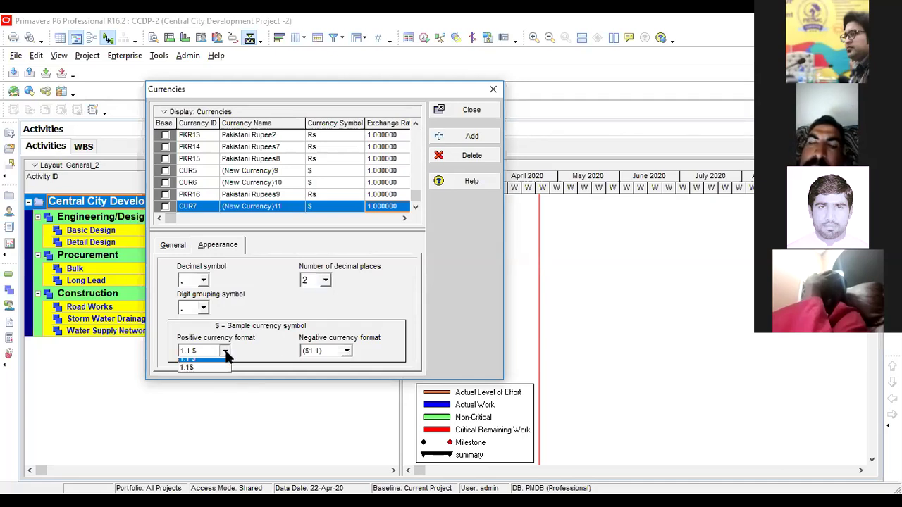
{"action": "left_click", "coordinate": [348, 351]}
{"action": "left_click", "coordinate": [347, 351]}
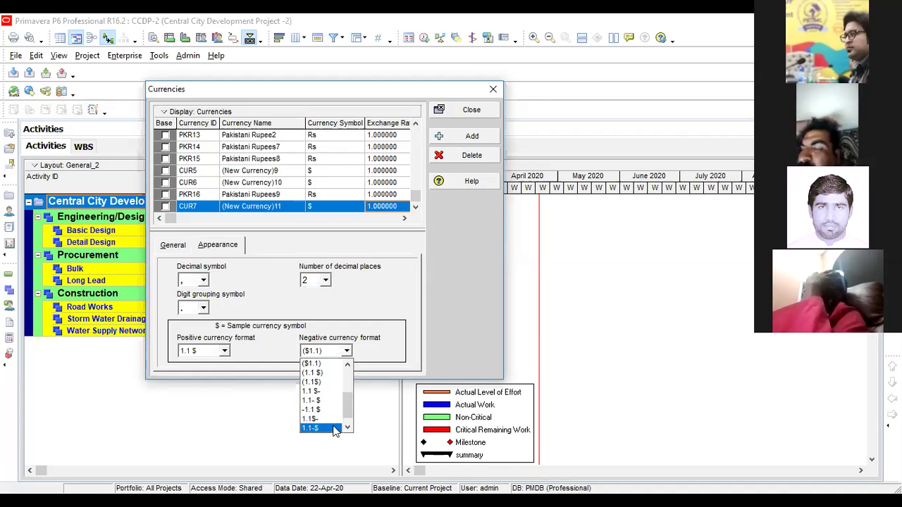
{"action": "left_click", "coordinate": [335, 392]}
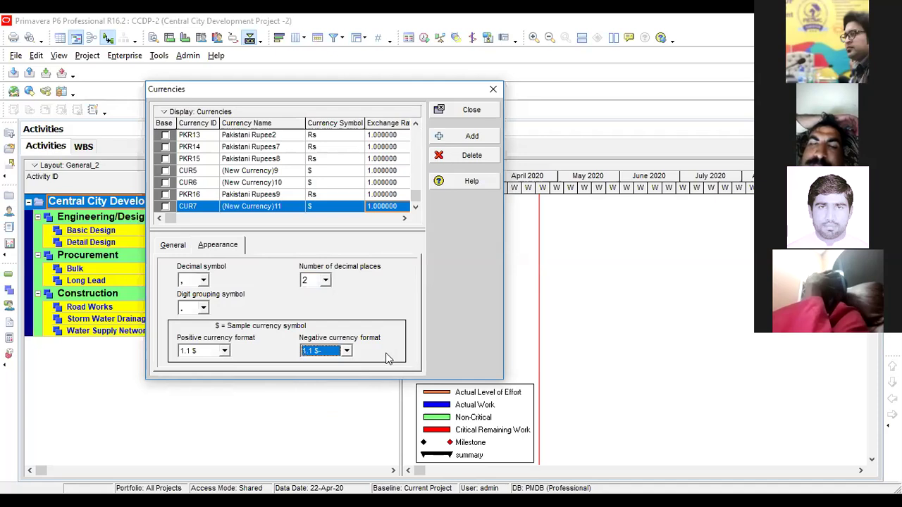
{"action": "left_click", "coordinate": [493, 96]}
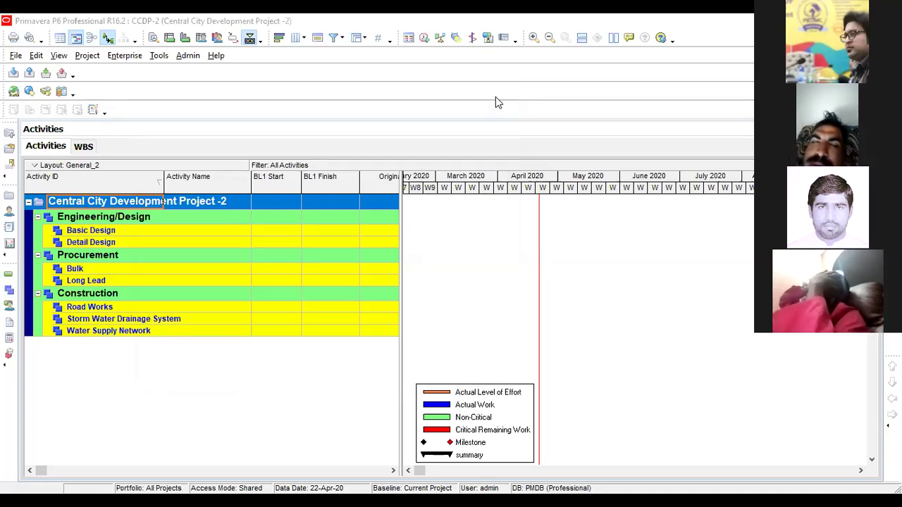
Switch to the whiteboard and write "Edit .....>User Pref ....> Window ....>Currency ...> wi" in a widened text box below the Admin line
{"action": "key", "text": "alt+Tab"}
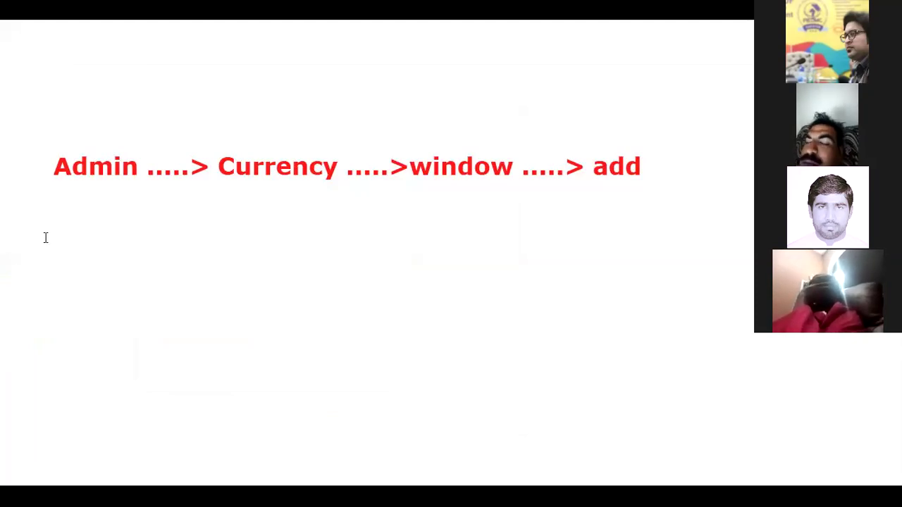
{"action": "left_click_drag", "start_coordinate": [45, 237], "coordinate": [722, 242]}
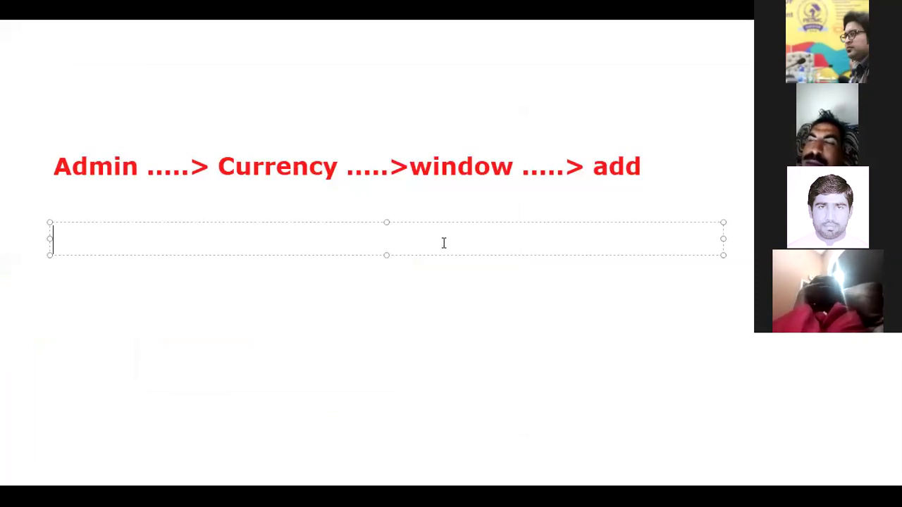
{"action": "type", "text": "Ed"}
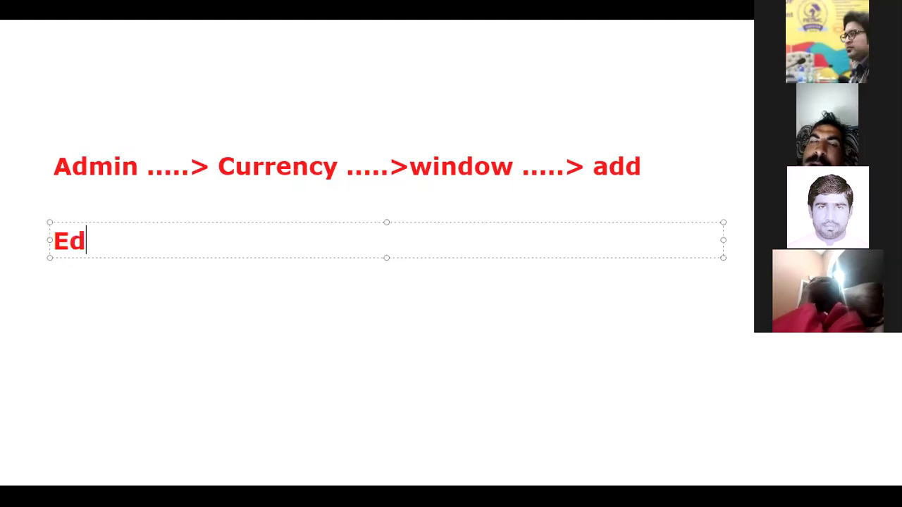
{"action": "type", "text": "it .....>U"}
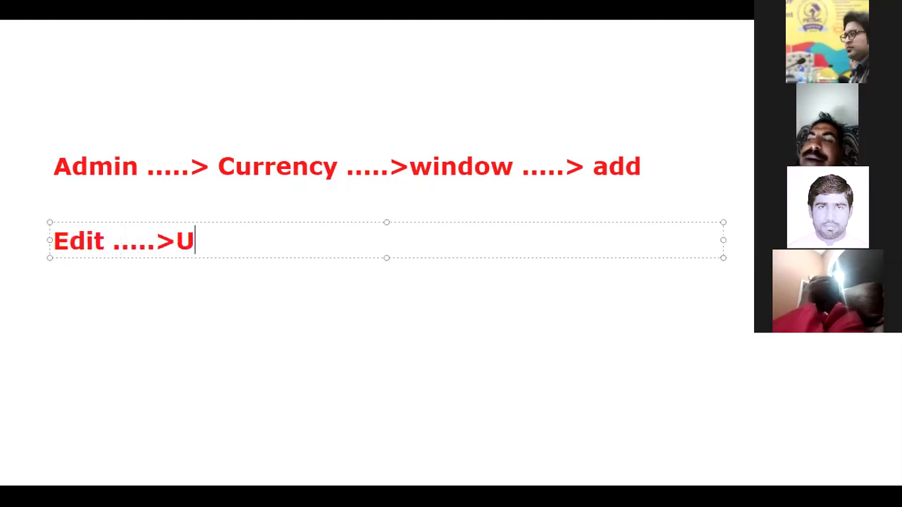
{"action": "type", "text": "ser Pre"}
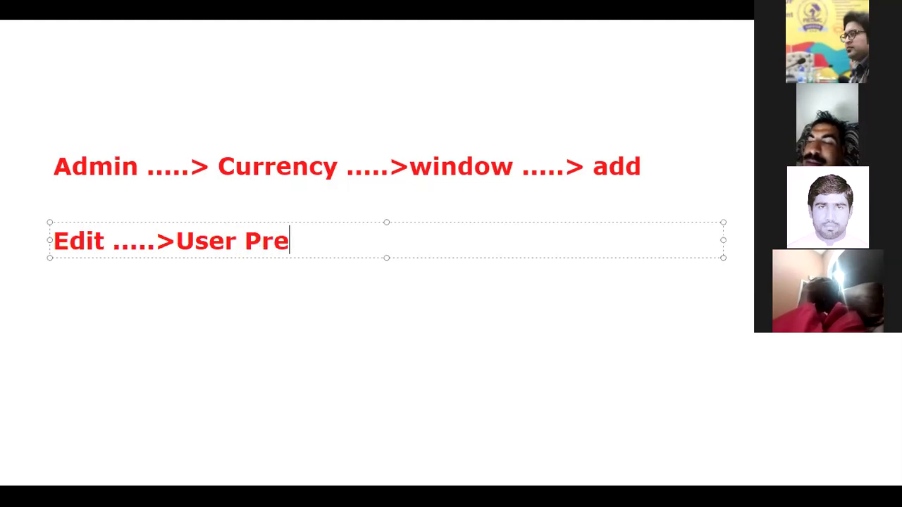
{"action": "type", "text": "f ...."}
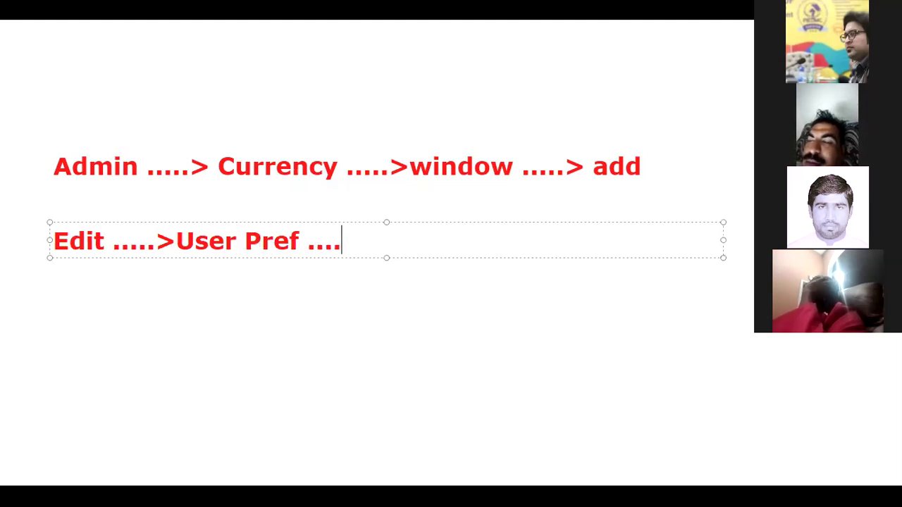
{"action": "type", "text": "> Win"}
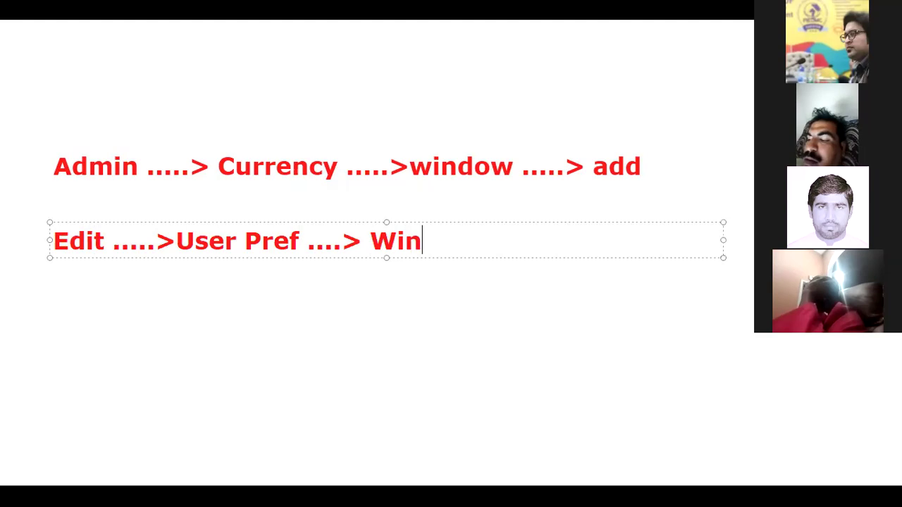
{"action": "type", "text": "dow ...."}
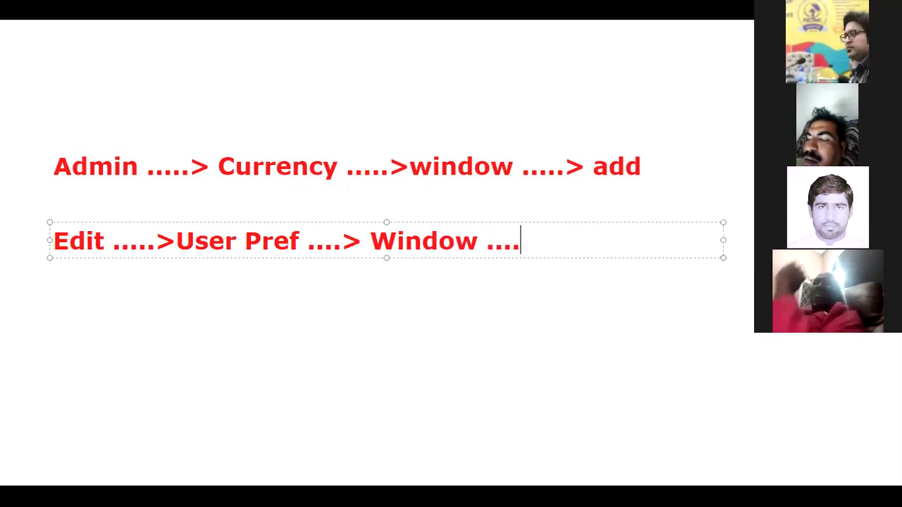
{"action": "type", "text": ">Cu"}
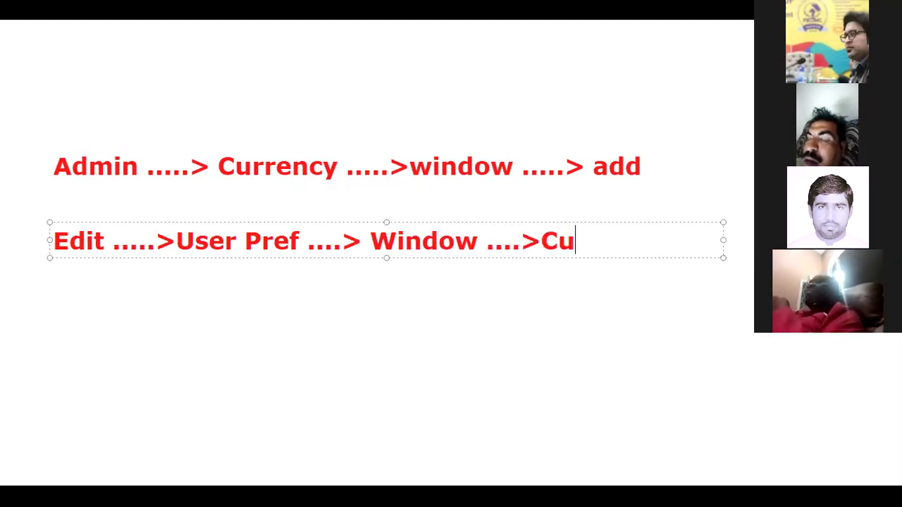
{"action": "type", "text": "rrency"}
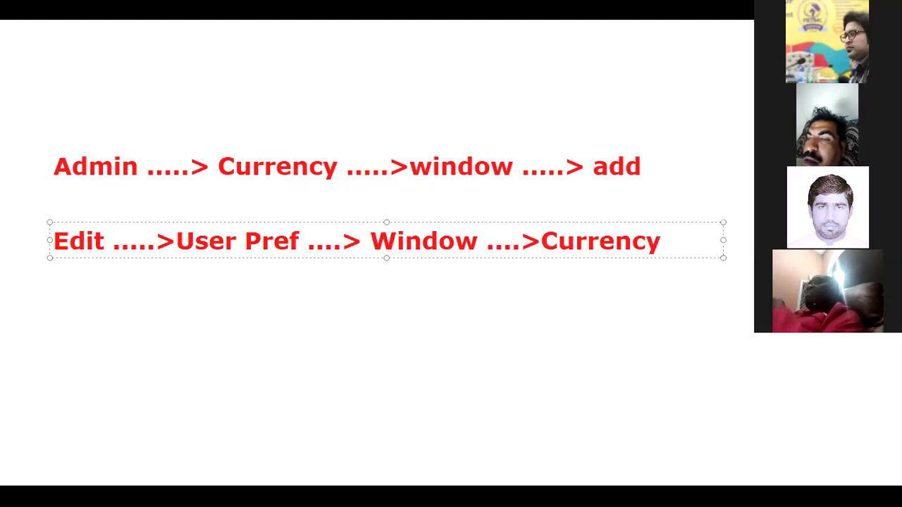
{"action": "type", "text": " ...>"}
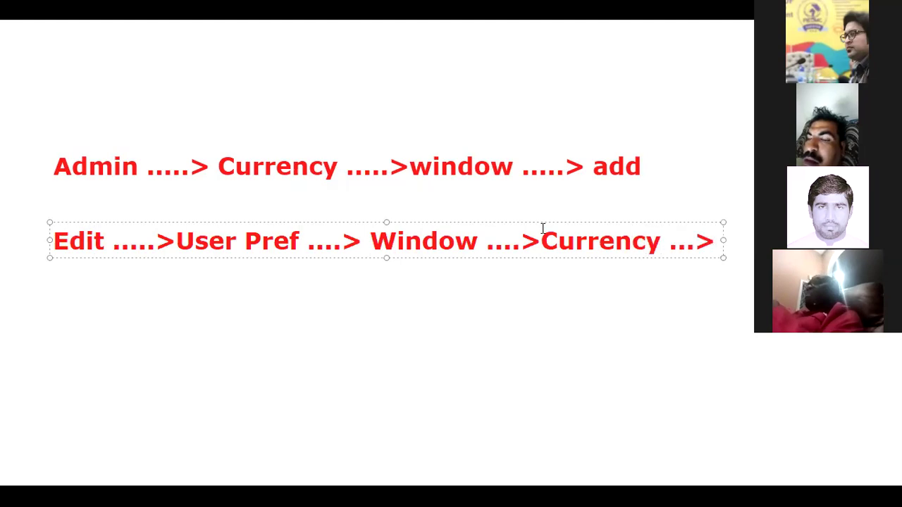
{"action": "left_click_drag", "start_coordinate": [726, 240], "coordinate": [854, 241]}
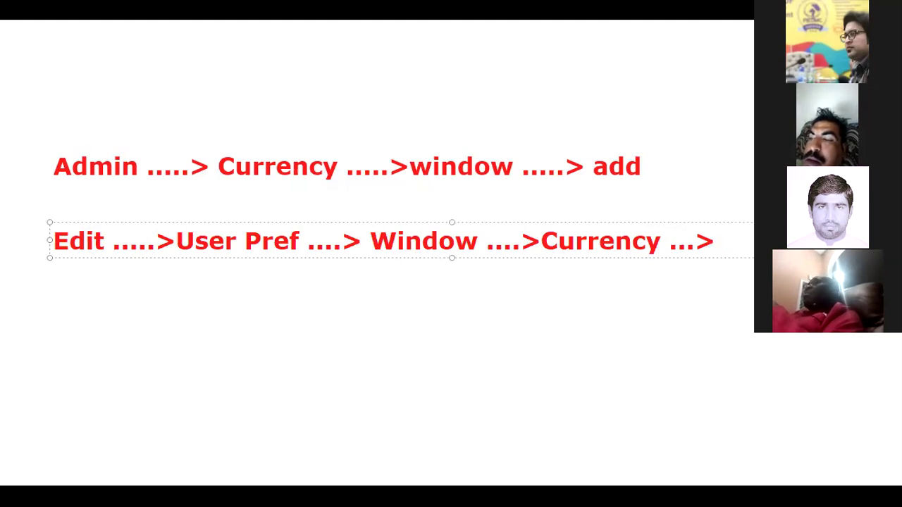
{"action": "type", "text": "wi"}
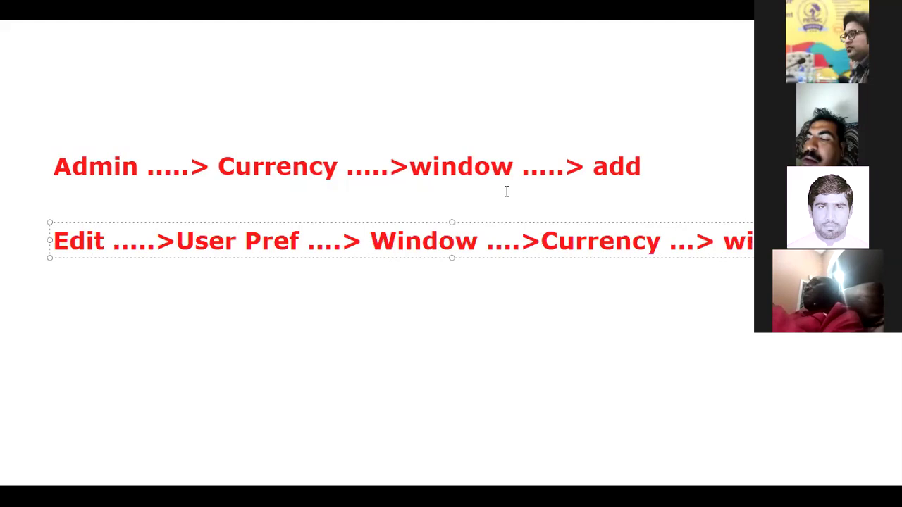
Switch back to Primavera P6 and open the Currency options in User Preferences
{"action": "key", "text": "alt+Tab"}
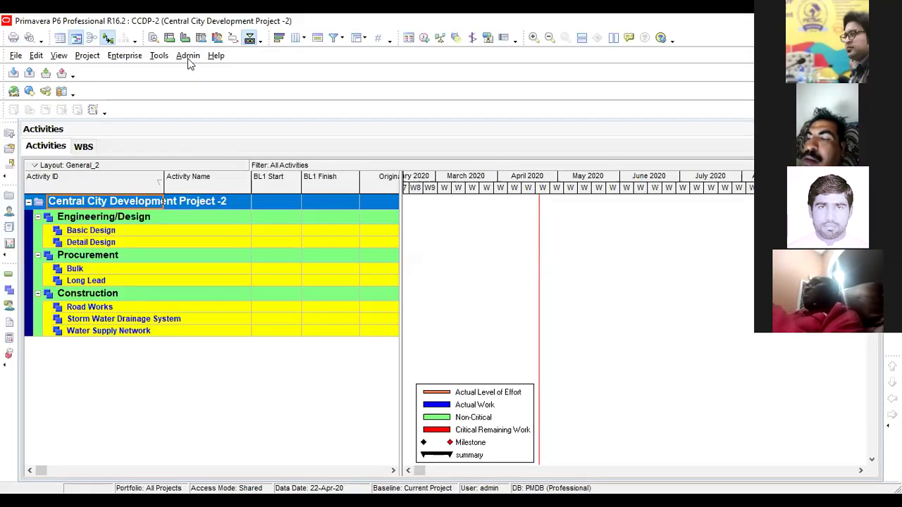
{"action": "left_click", "coordinate": [36, 57]}
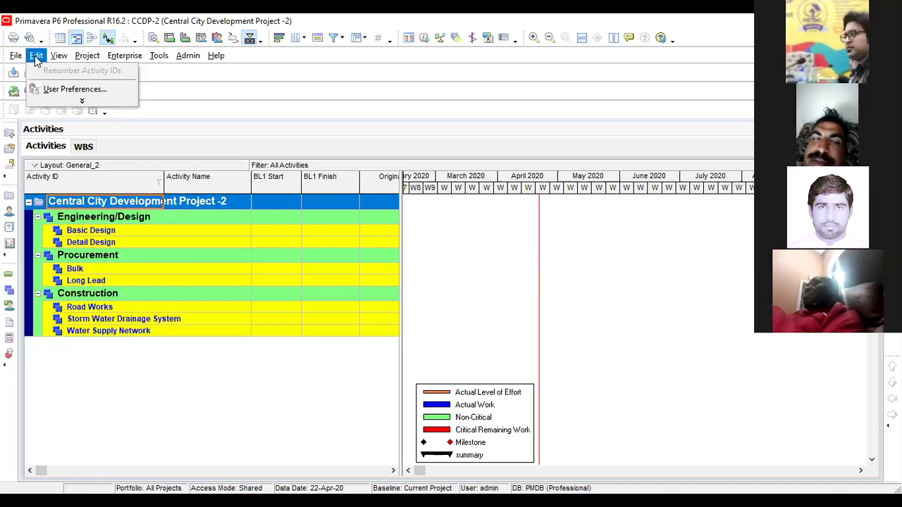
{"action": "left_click", "coordinate": [82, 106]}
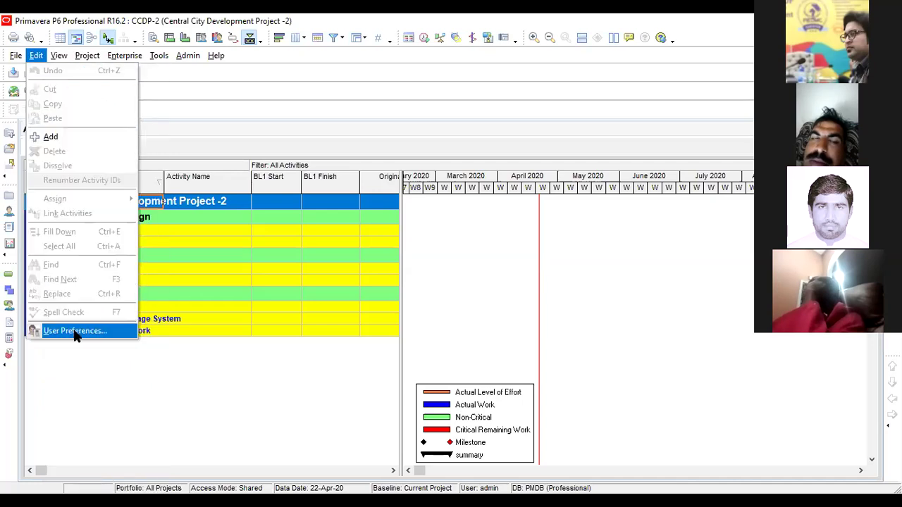
{"action": "left_click", "coordinate": [74, 331]}
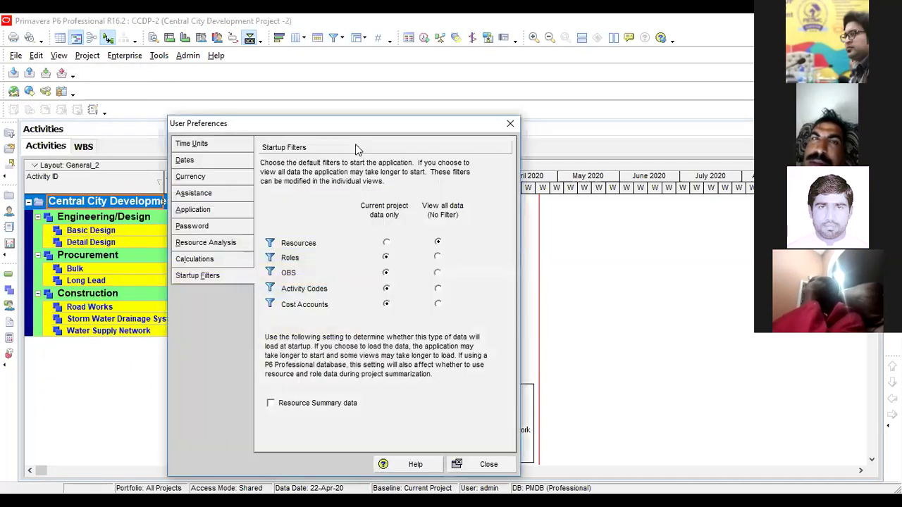
{"action": "left_click_drag", "start_coordinate": [359, 125], "coordinate": [281, 53]}
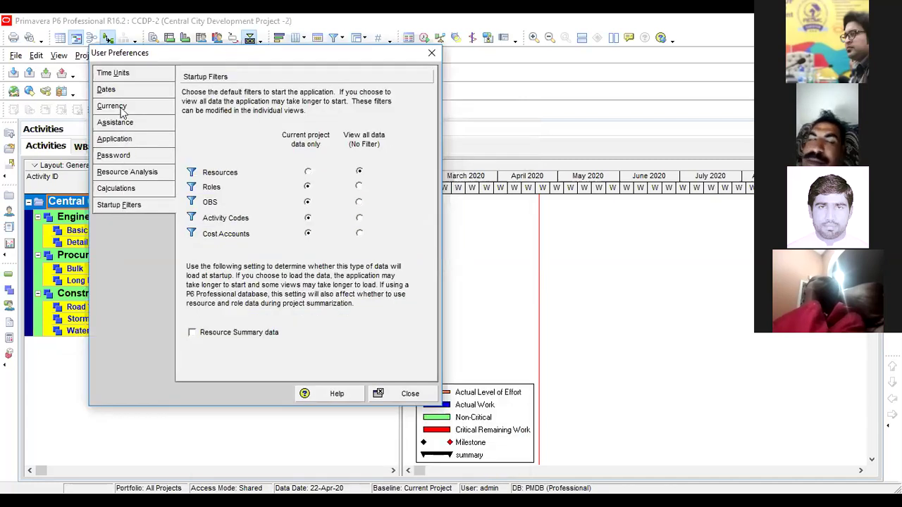
{"action": "left_click", "coordinate": [123, 109]}
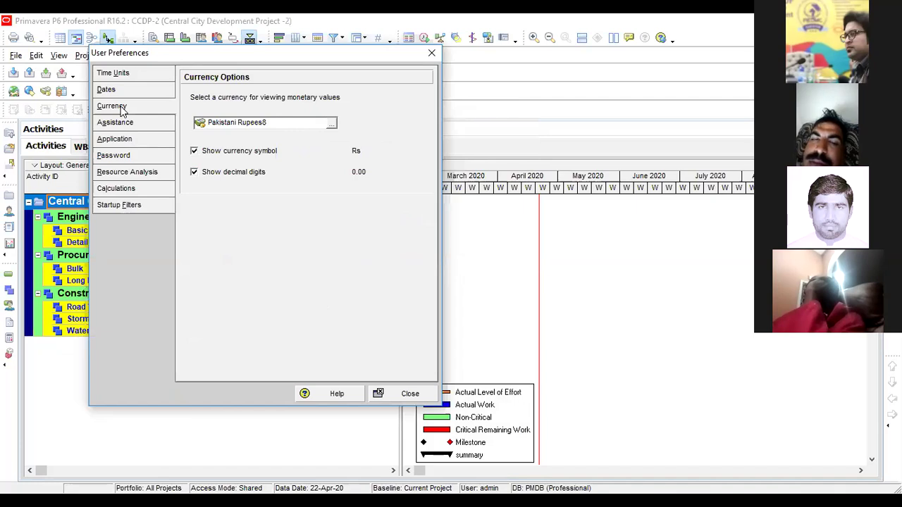
Browse the available currencies and assign Saudi riyal (SAR2) as the currency for viewing monetary values
{"action": "left_click", "coordinate": [333, 126]}
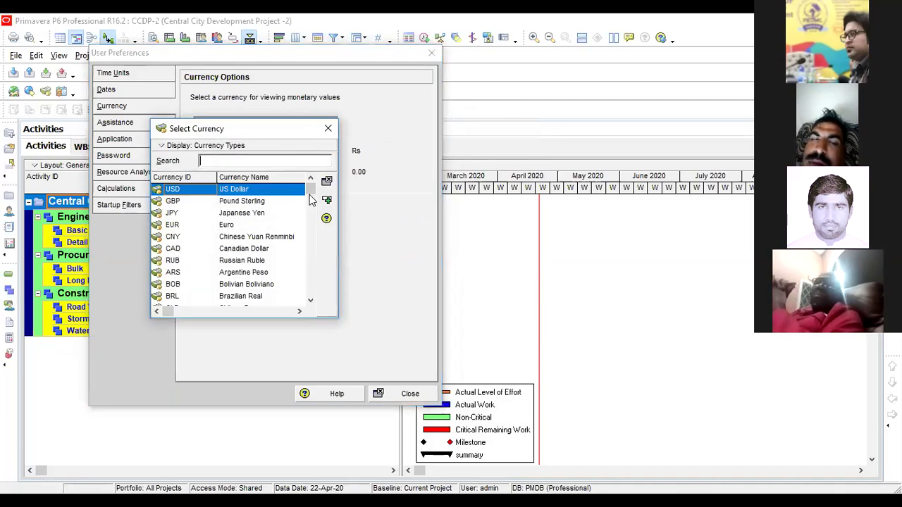
{"action": "left_click_drag", "start_coordinate": [311, 192], "coordinate": [312, 296]}
{"action": "scroll", "coordinate": [315, 232], "scroll_direction": "up", "scroll_amount": 10}
{"action": "left_click", "coordinate": [263, 202]}
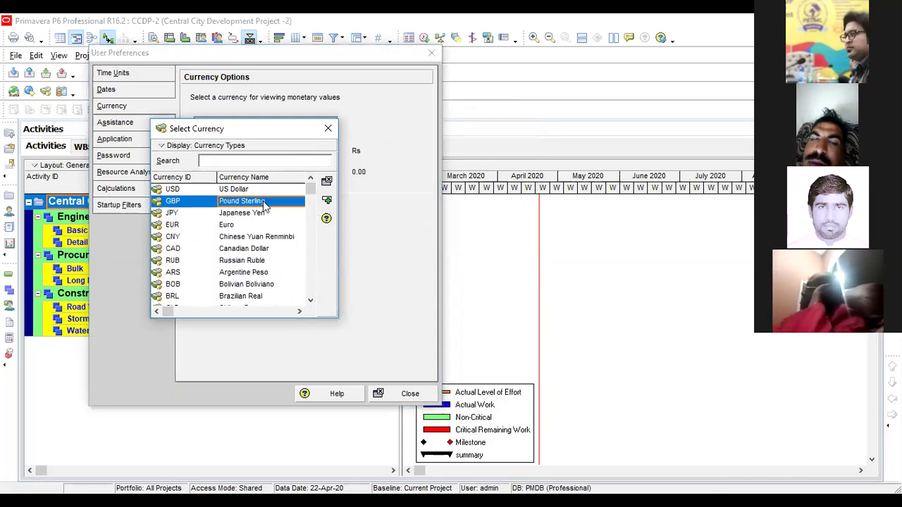
{"action": "left_click_drag", "start_coordinate": [312, 194], "coordinate": [315, 293]}
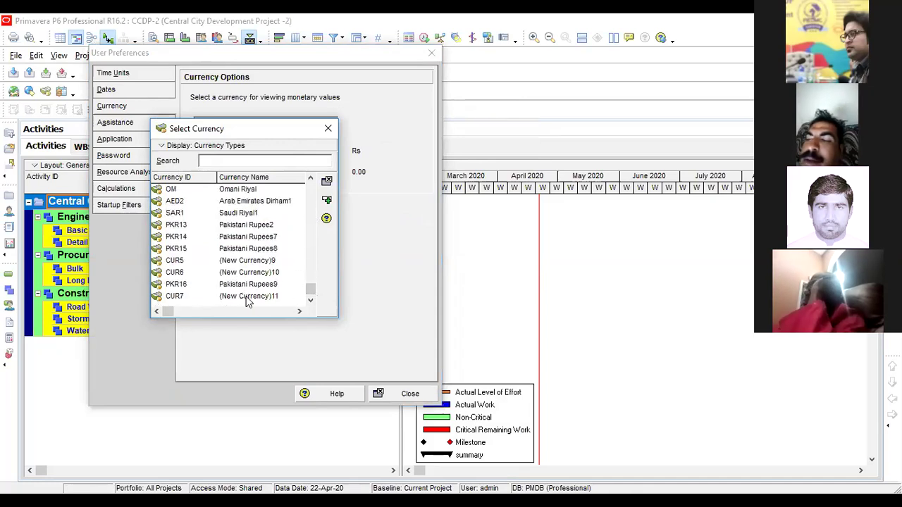
{"action": "left_click_drag", "start_coordinate": [313, 297], "coordinate": [312, 262]}
{"action": "left_click", "coordinate": [258, 214]}
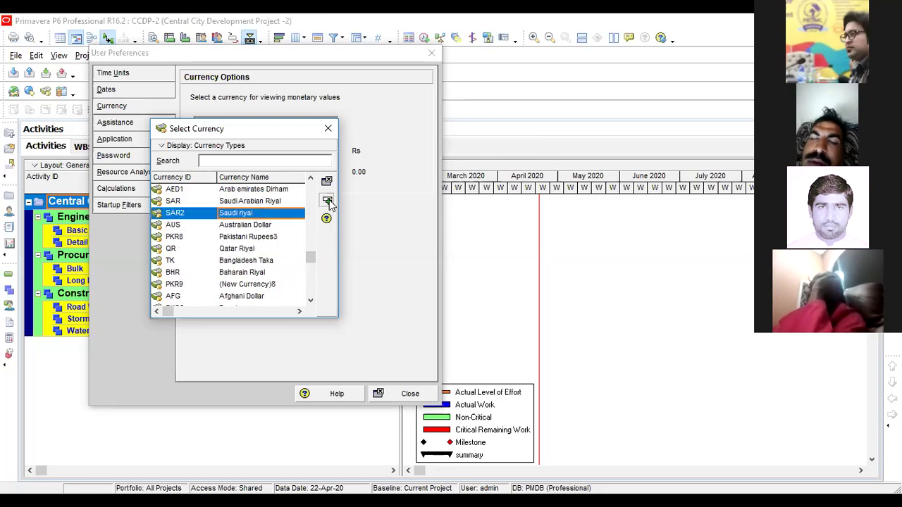
{"action": "left_click", "coordinate": [328, 202]}
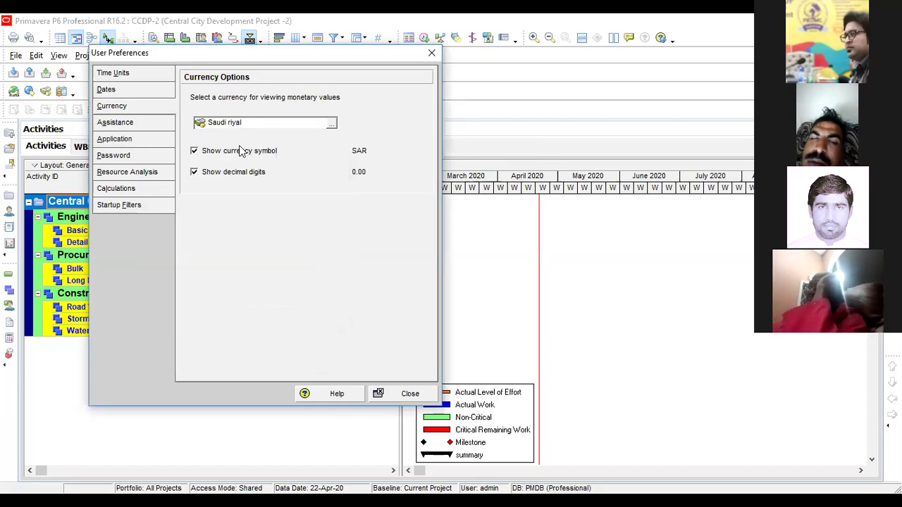
Toggle the currency symbol and decimal digits display off and back on, and close User Preferences
{"action": "left_click", "coordinate": [195, 152]}
{"action": "left_click", "coordinate": [195, 172]}
{"action": "left_click", "coordinate": [196, 151]}
{"action": "left_click", "coordinate": [196, 174]}
{"action": "left_click", "coordinate": [195, 172]}
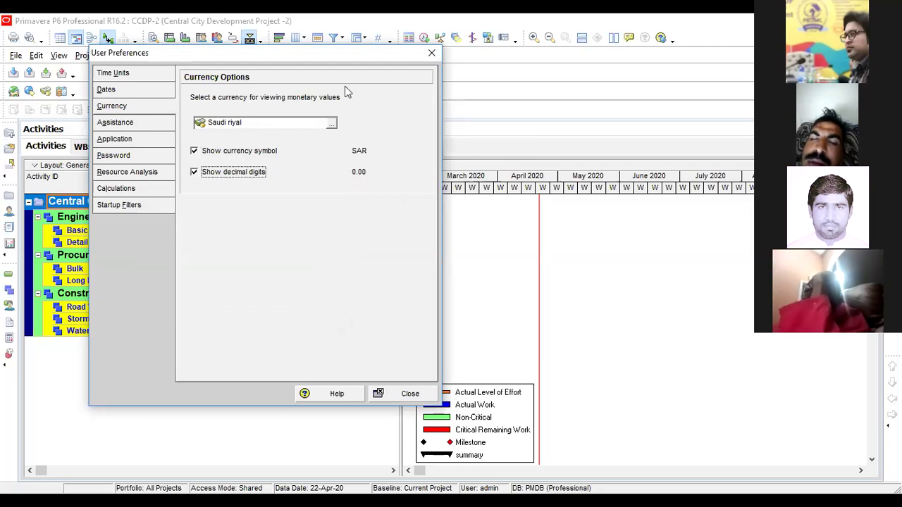
{"action": "left_click_drag", "start_coordinate": [345, 53], "coordinate": [326, 106]}
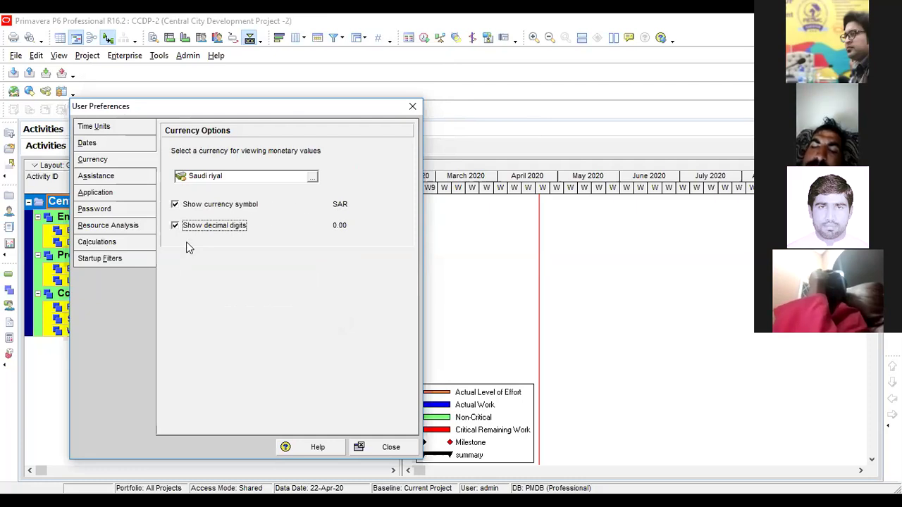
{"action": "left_click", "coordinate": [413, 108]}
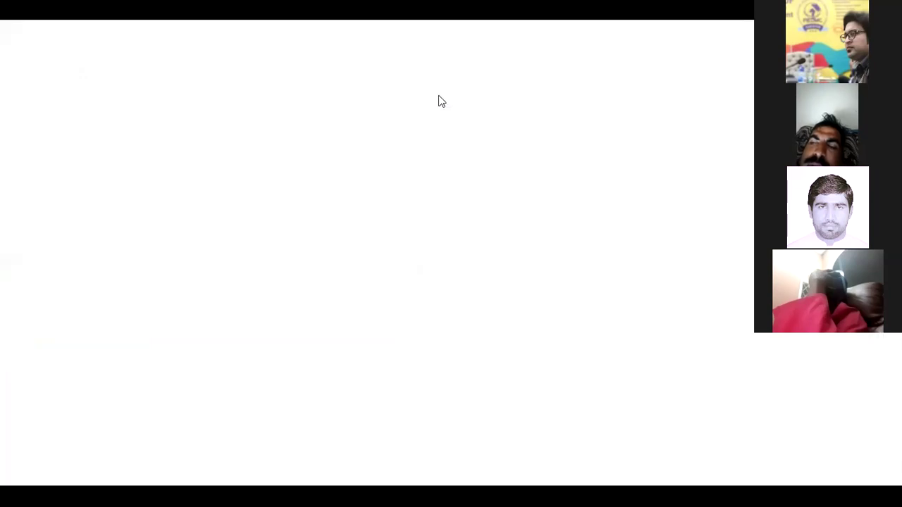
Place a wide text box near the top of the blank whiteboard page and enter the heading "Calendar"
{"action": "left_click", "coordinate": [364, 149]}
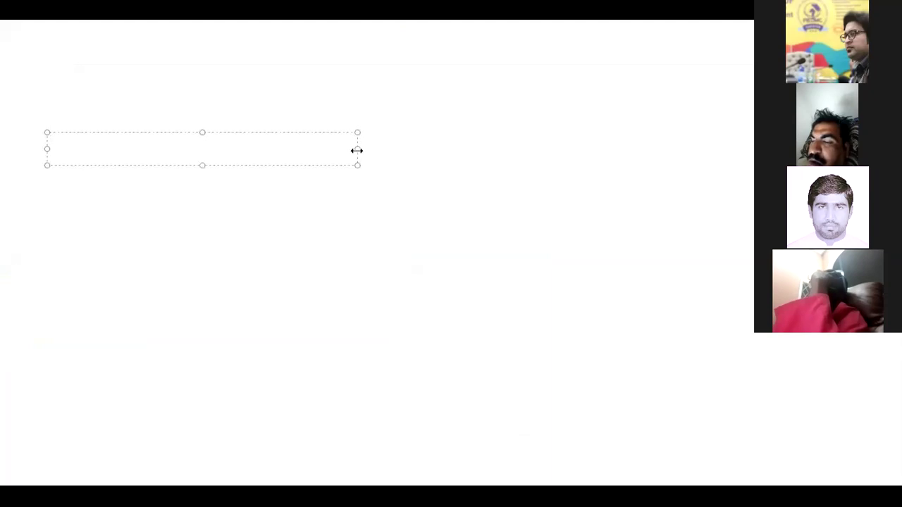
{"action": "left_click_drag", "start_coordinate": [356, 150], "coordinate": [674, 149]}
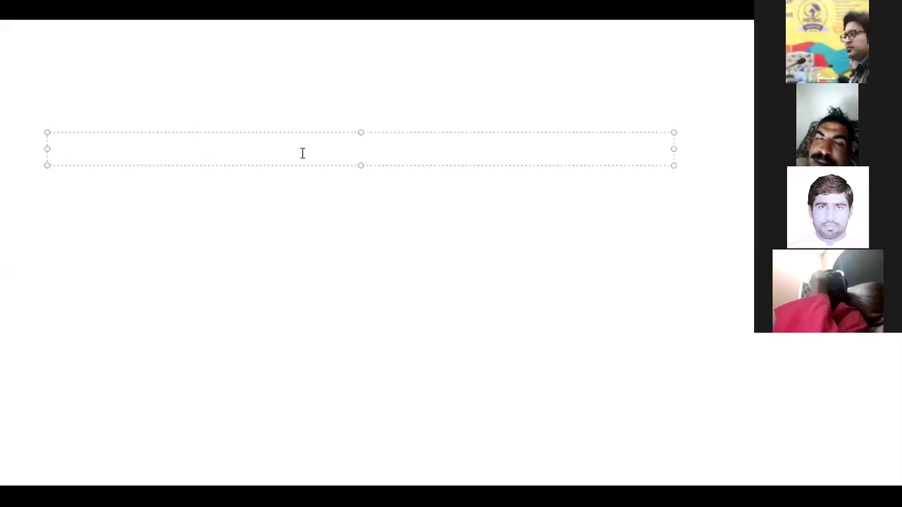
{"action": "type", "text": "Calen"}
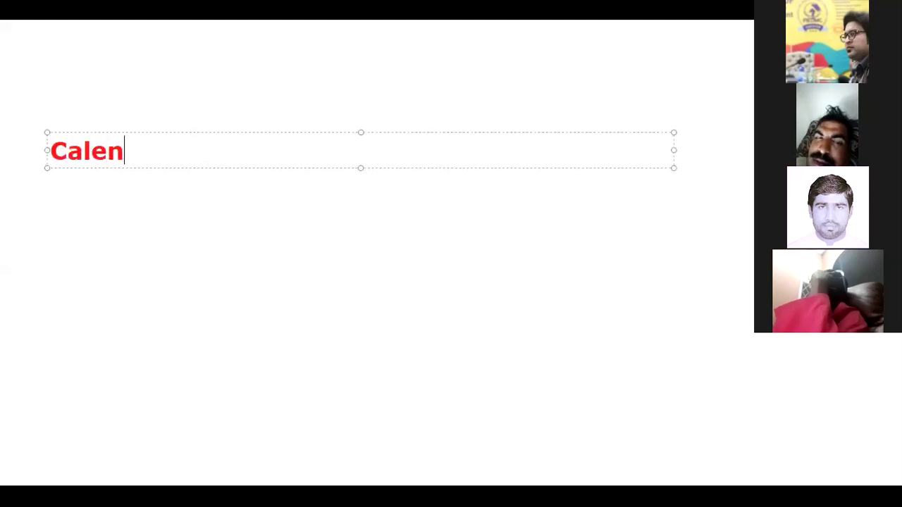
{"action": "type", "text": "dar"}
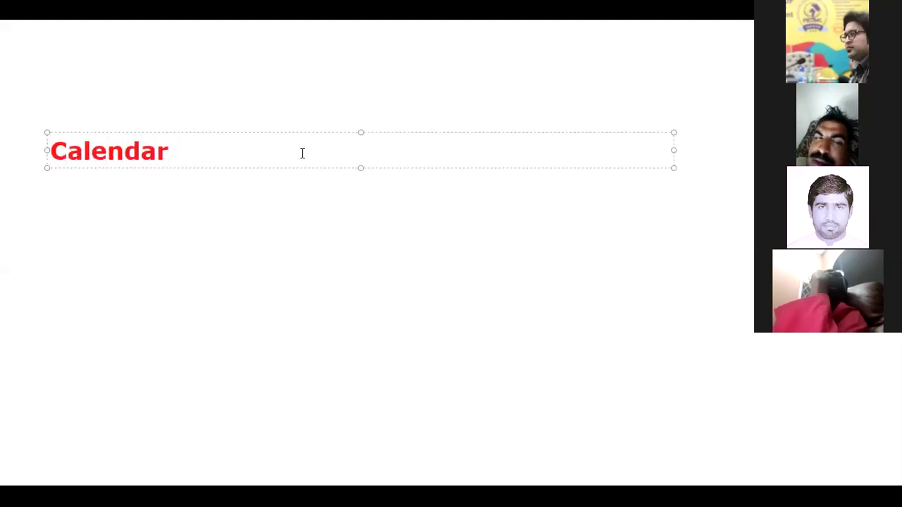
Add the menu path "Enterprise ...> Calendar ....> Window" below the Calendar heading, leaving a blank line between them
{"action": "key", "text": "Return"}
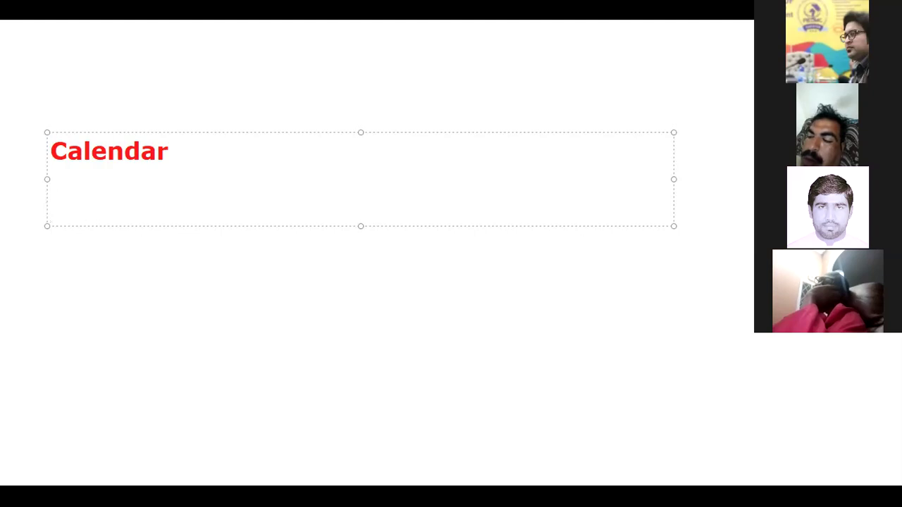
{"action": "type", "text": "Ent"}
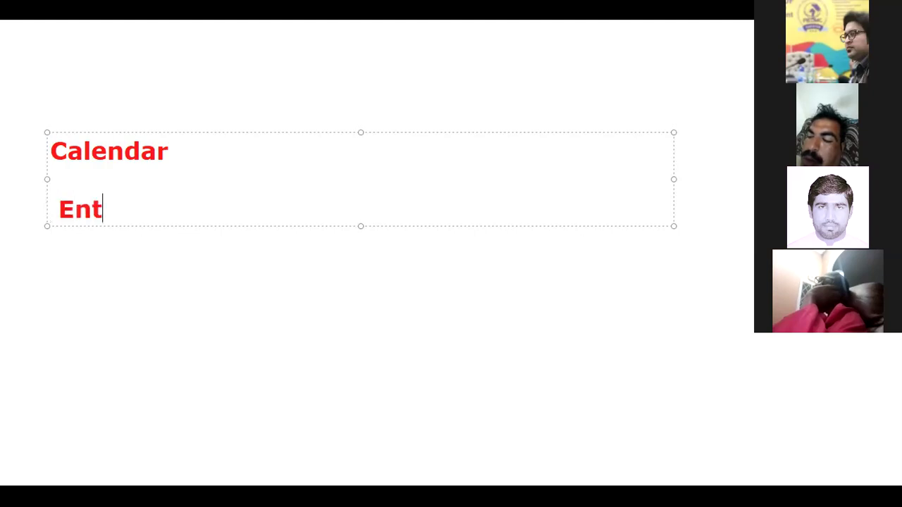
{"action": "type", "text": "erpris"}
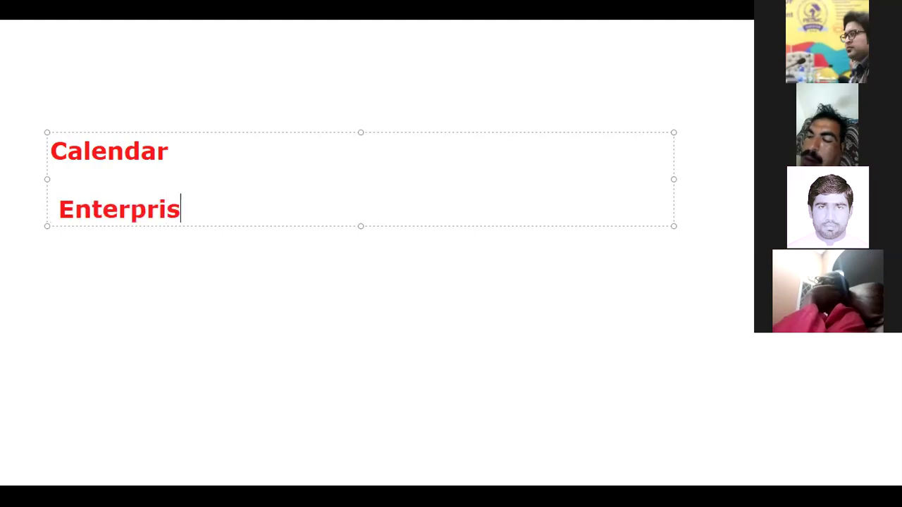
{"action": "type", "text": "e ...> "}
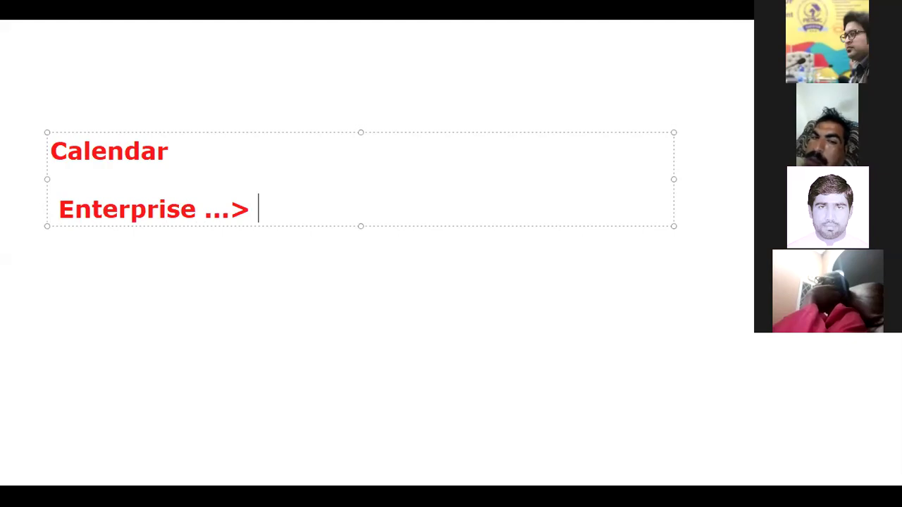
{"action": "type", "text": "C"}
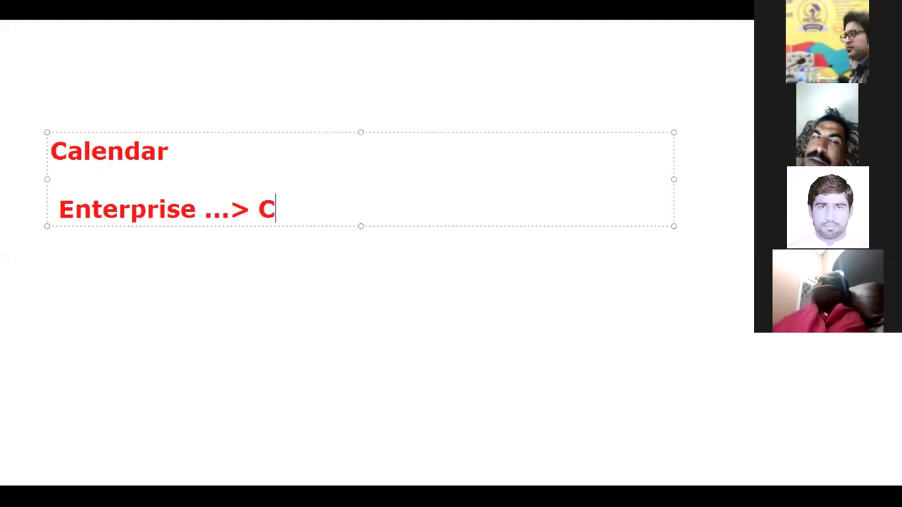
{"action": "type", "text": "alendar ....> "}
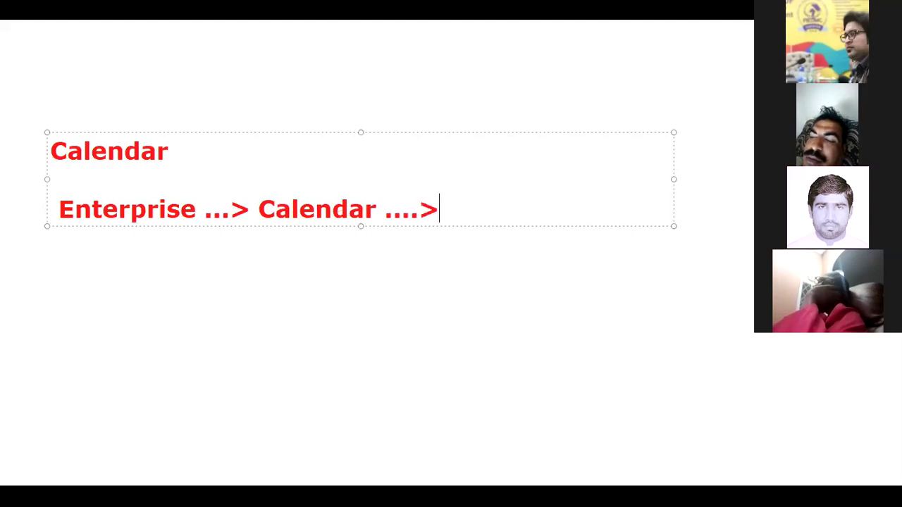
{"action": "type", "text": "Window"}
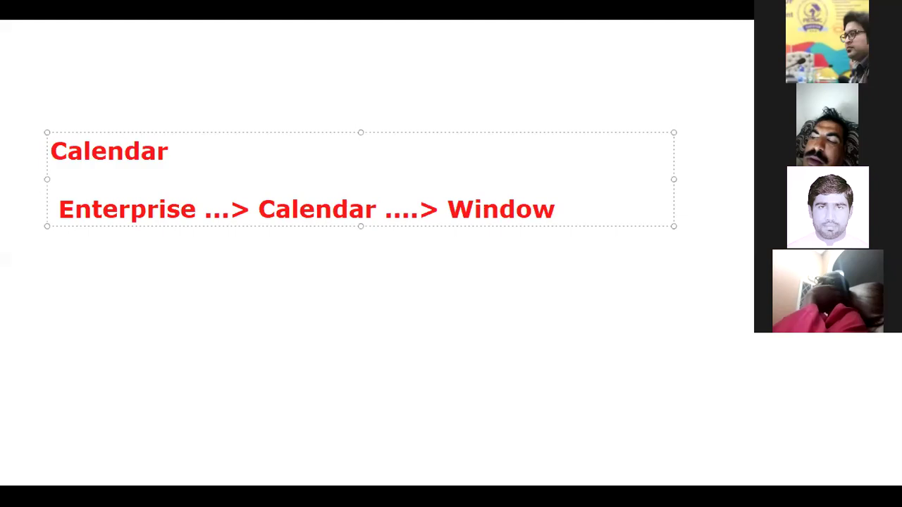
Switch to Primavera P6, open the enterprise Calendars window, move it clear of the Gantt chart and look over the global calendars
{"action": "key", "text": "alt+Tab"}
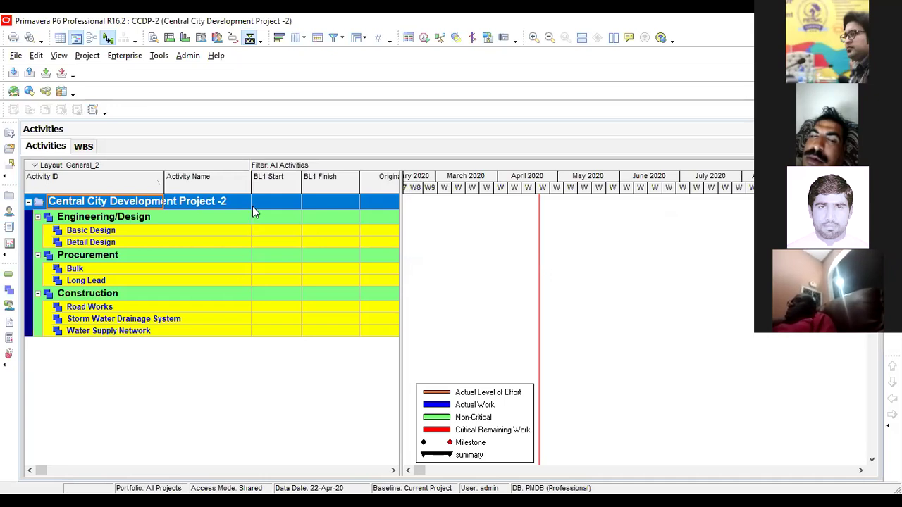
{"action": "left_click", "coordinate": [124, 56]}
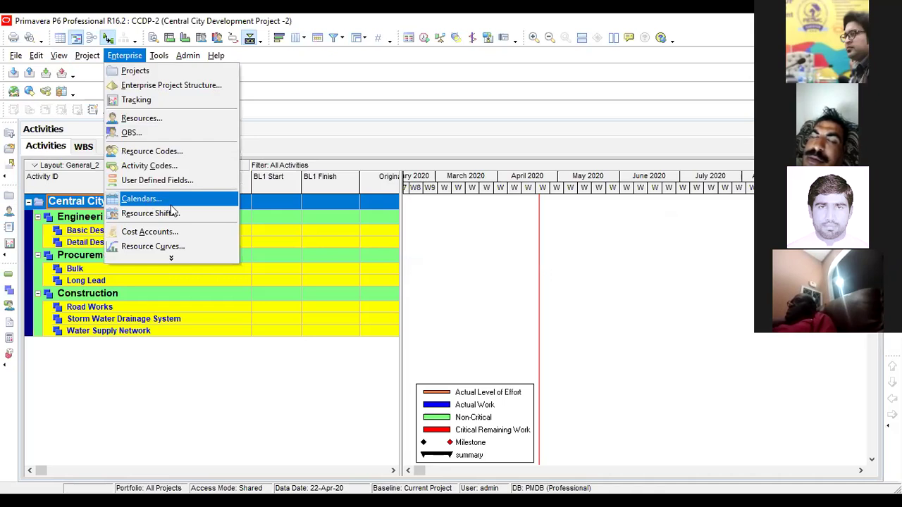
{"action": "left_click", "coordinate": [155, 199]}
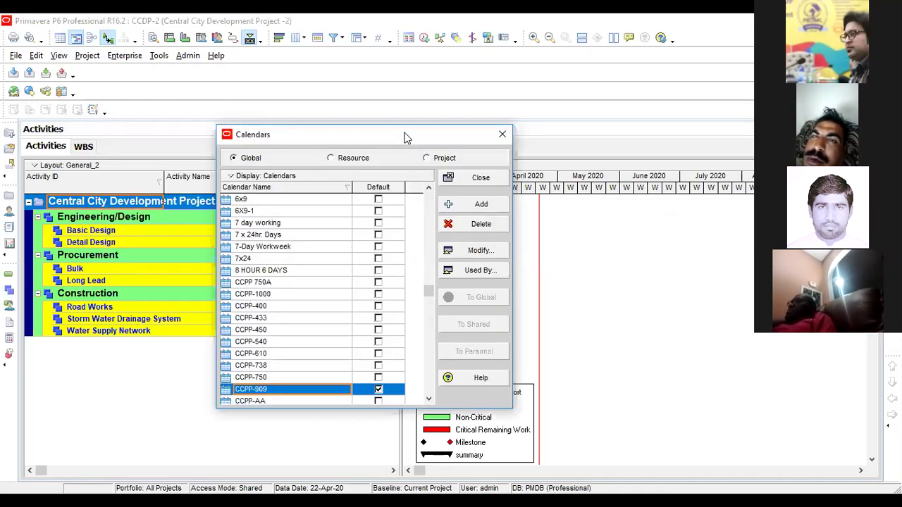
{"action": "left_click_drag", "start_coordinate": [405, 137], "coordinate": [317, 79]}
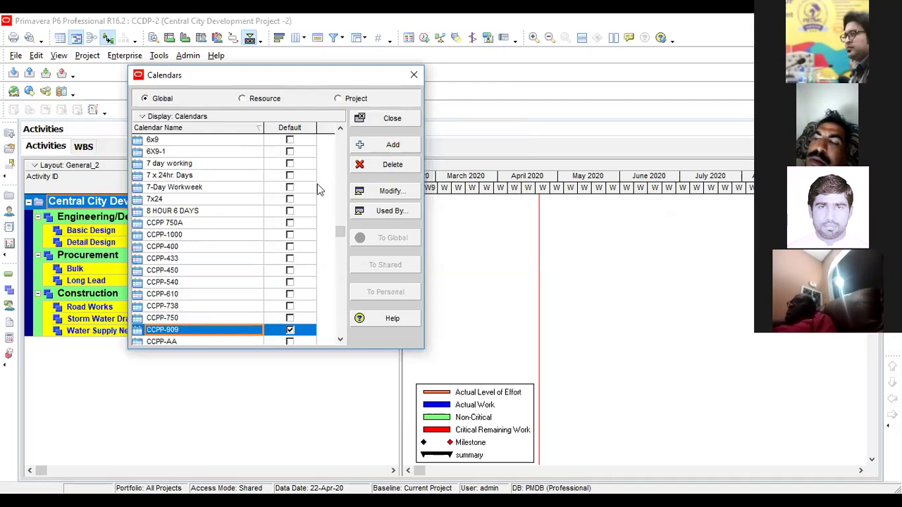
{"action": "mouse_move", "coordinate": [341, 231]}
{"action": "left_mouse_down"}
{"action": "mouse_move", "coordinate": [343, 330]}
{"action": "mouse_move", "coordinate": [344, 143]}
{"action": "mouse_move", "coordinate": [343, 235]}
{"action": "left_mouse_up"}
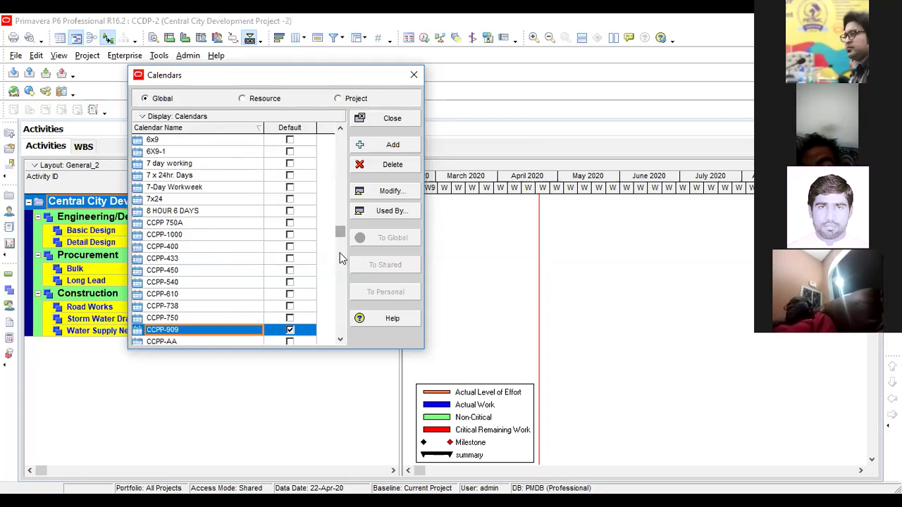
{"action": "scroll", "coordinate": [341, 255], "scroll_direction": "down", "scroll_amount": 2}
{"action": "scroll", "coordinate": [345, 227], "scroll_direction": "up", "scroll_amount": 2}
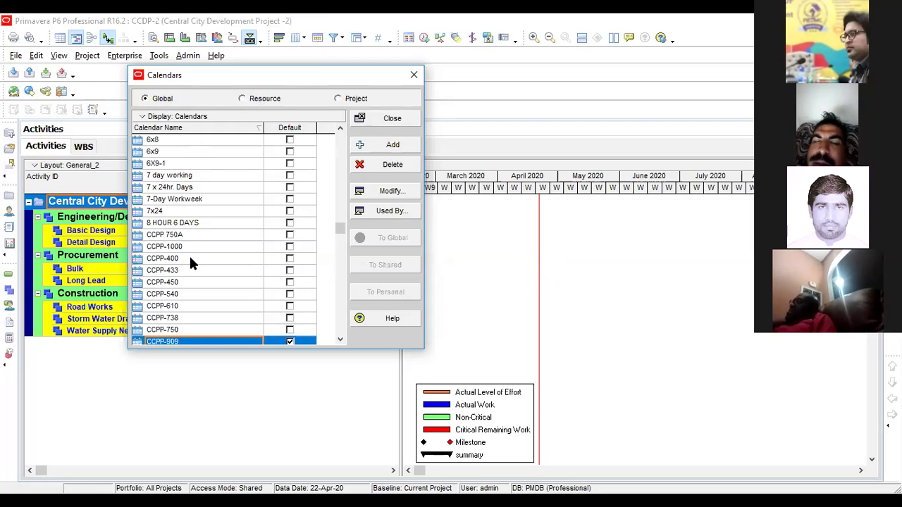
Add a new global calendar copied from the Standard calendar
{"action": "left_click", "coordinate": [377, 150]}
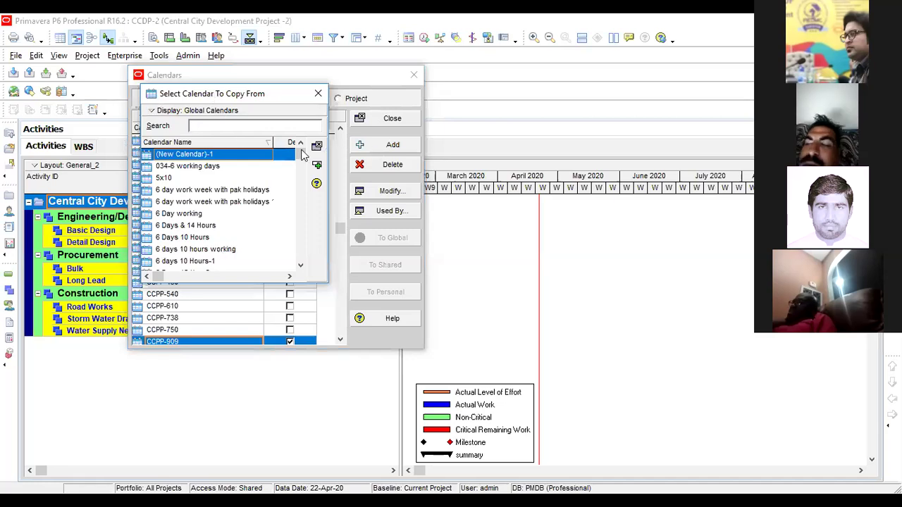
{"action": "scroll", "coordinate": [313, 202], "scroll_direction": "down", "scroll_amount": 5}
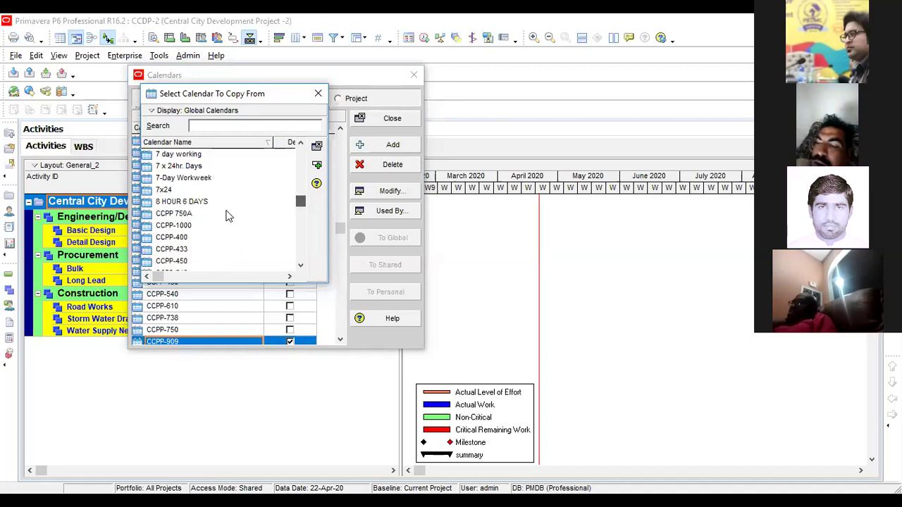
{"action": "scroll", "coordinate": [227, 215], "scroll_direction": "up", "scroll_amount": 1}
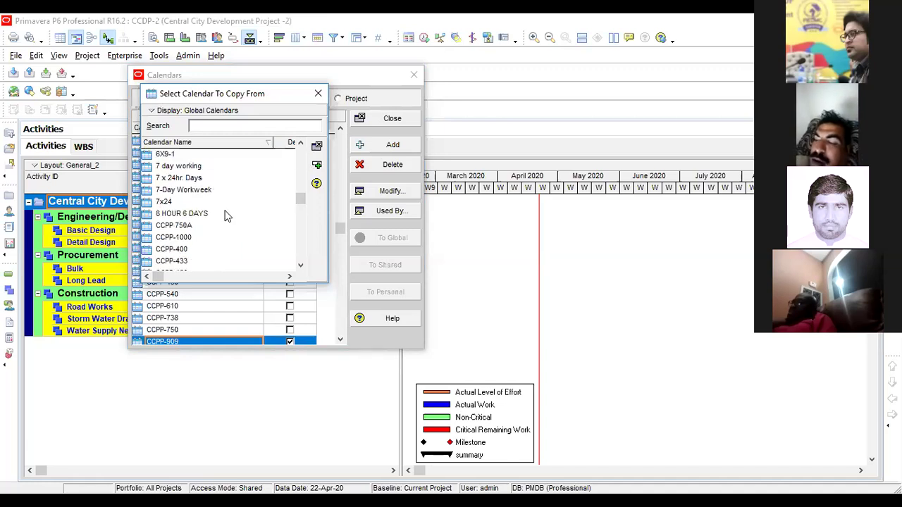
{"action": "scroll", "coordinate": [226, 216], "scroll_direction": "down", "scroll_amount": 3}
{"action": "scroll", "coordinate": [227, 216], "scroll_direction": "down", "scroll_amount": 2}
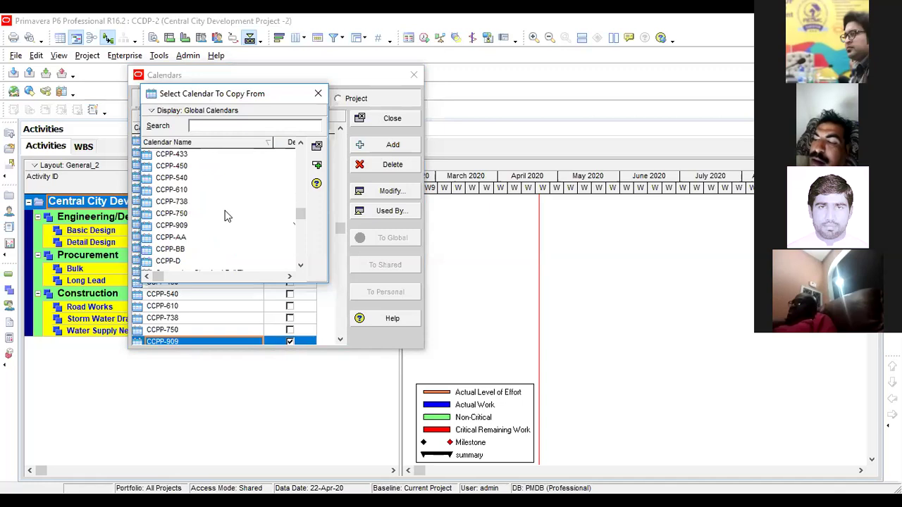
{"action": "scroll", "coordinate": [212, 233], "scroll_direction": "down", "scroll_amount": 2}
{"action": "scroll", "coordinate": [209, 239], "scroll_direction": "down", "scroll_amount": 2}
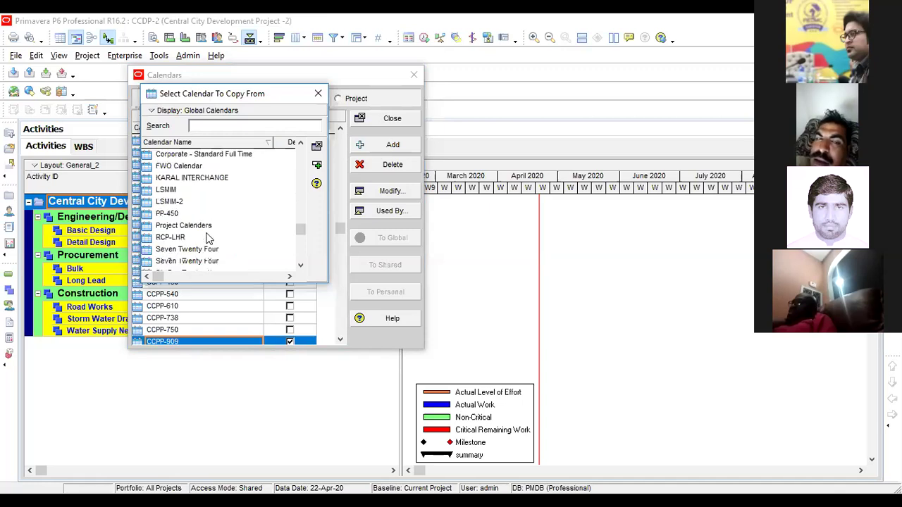
{"action": "scroll", "coordinate": [209, 240], "scroll_direction": "down", "scroll_amount": 3}
{"action": "scroll", "coordinate": [198, 238], "scroll_direction": "down", "scroll_amount": 2}
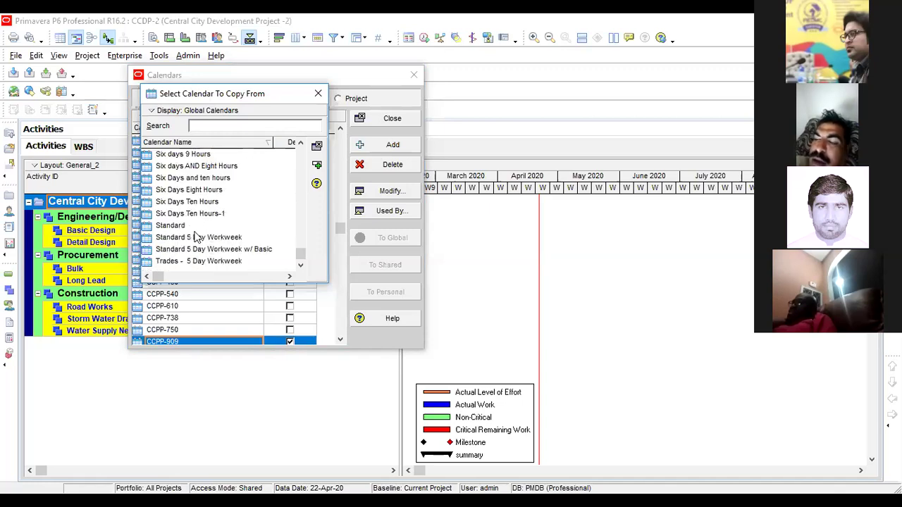
{"action": "left_click", "coordinate": [234, 226]}
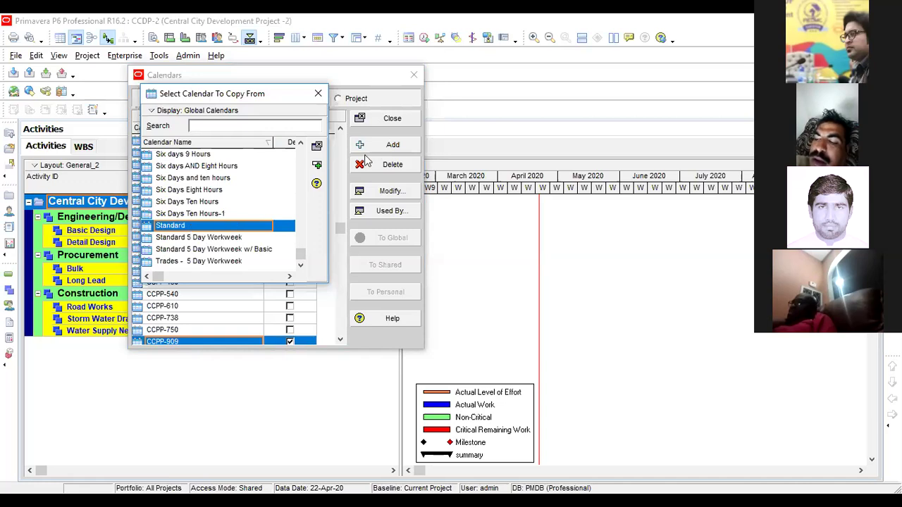
{"action": "left_click", "coordinate": [317, 165]}
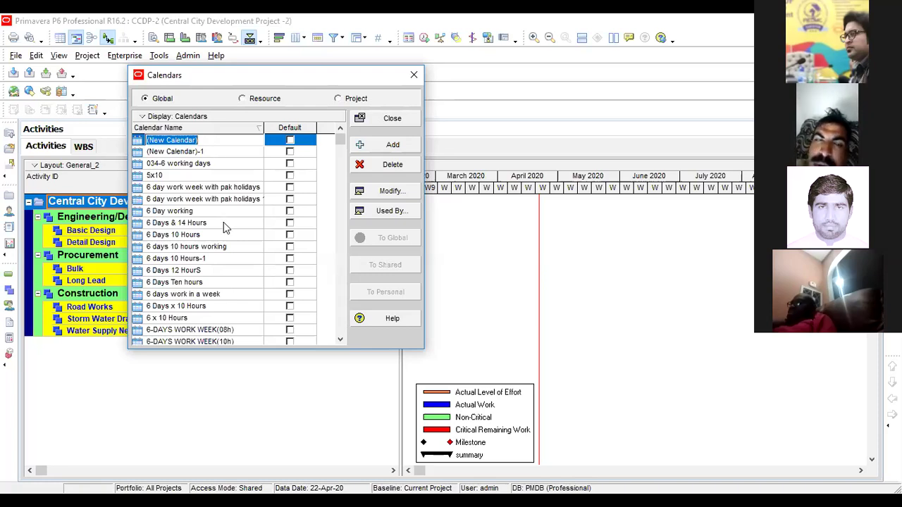
Examine how the existing global calendars are named, going from 6 Day working down to CCPP-450
{"action": "left_click", "coordinate": [208, 140]}
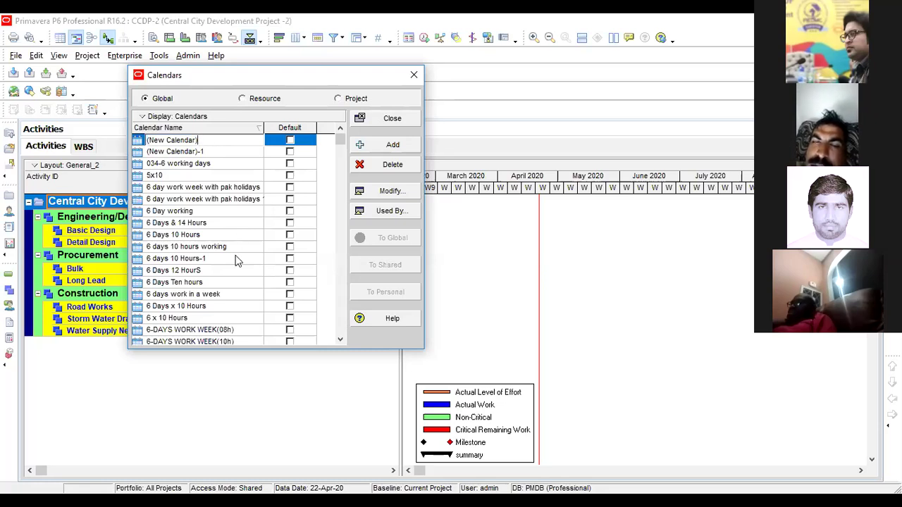
{"action": "left_click_drag", "start_coordinate": [341, 140], "coordinate": [343, 155]}
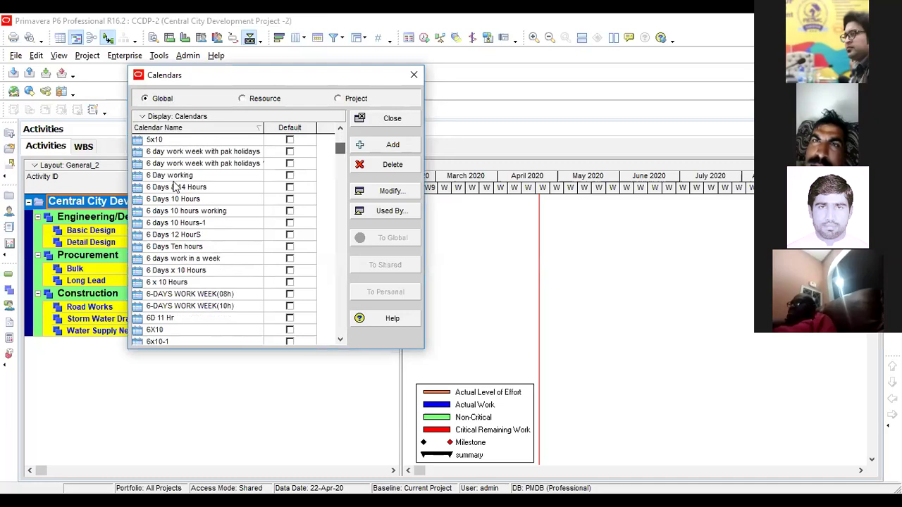
{"action": "left_click", "coordinate": [176, 176]}
{"action": "left_click", "coordinate": [207, 188]}
{"action": "left_click", "coordinate": [211, 200]}
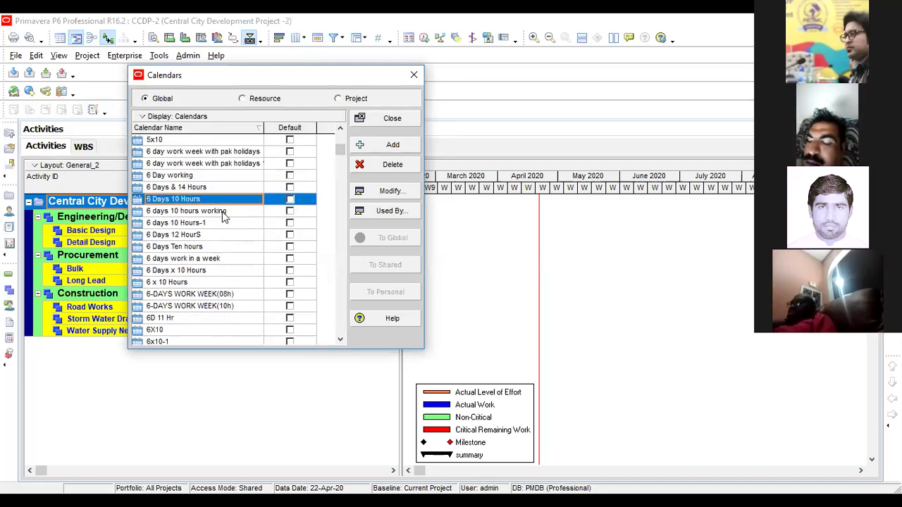
{"action": "left_click", "coordinate": [223, 211]}
{"action": "left_click", "coordinate": [220, 224]}
{"action": "left_click", "coordinate": [222, 236]}
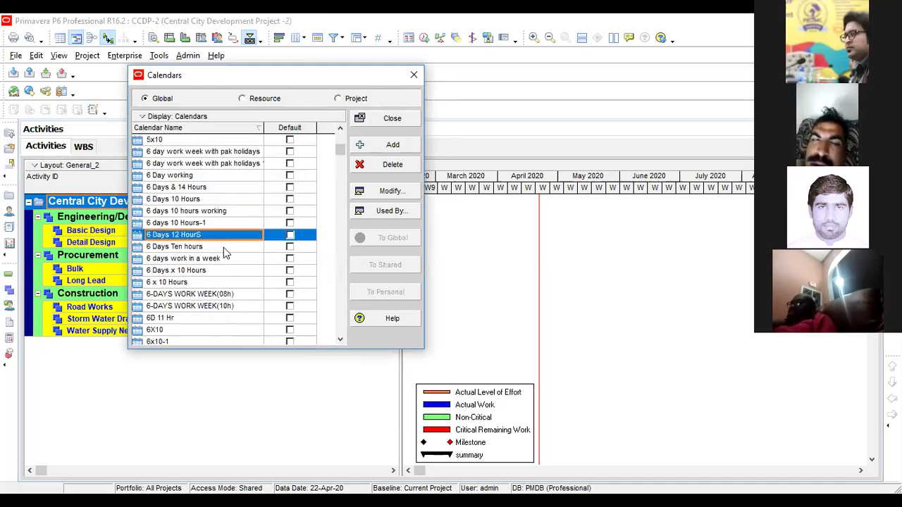
{"action": "left_click", "coordinate": [224, 247]}
{"action": "left_click", "coordinate": [231, 260]}
{"action": "left_click", "coordinate": [232, 272]}
{"action": "left_click", "coordinate": [235, 283]}
{"action": "left_click", "coordinate": [238, 296]}
{"action": "left_click", "coordinate": [240, 307]}
{"action": "scroll", "coordinate": [207, 328], "scroll_direction": "down", "scroll_amount": 7}
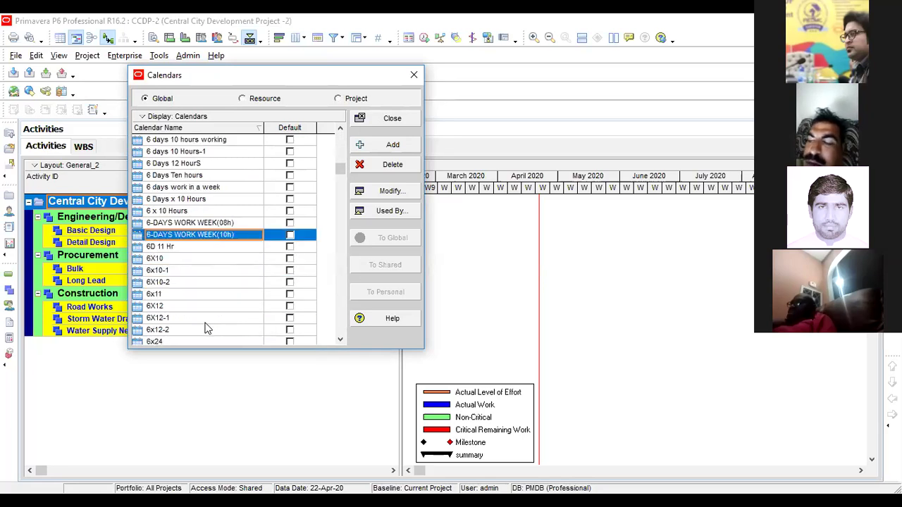
{"action": "left_click", "coordinate": [193, 259]}
{"action": "left_click", "coordinate": [194, 271]}
{"action": "left_click", "coordinate": [200, 282]}
{"action": "left_click", "coordinate": [258, 306]}
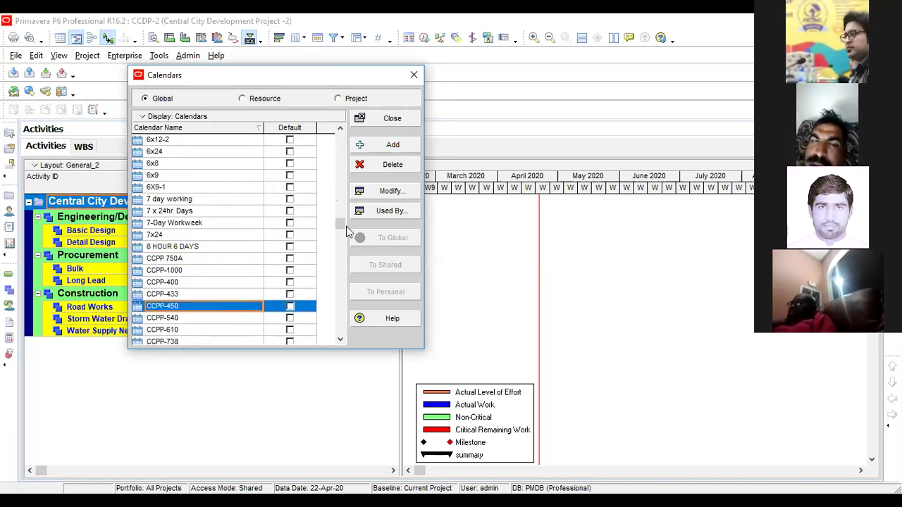
Compare the day-and-hour calendar names 6x9, 6x8, 6x24 and 6-DAYS WORK WEEK(08h) with the project-style name CCPP-433
{"action": "left_click", "coordinate": [181, 178]}
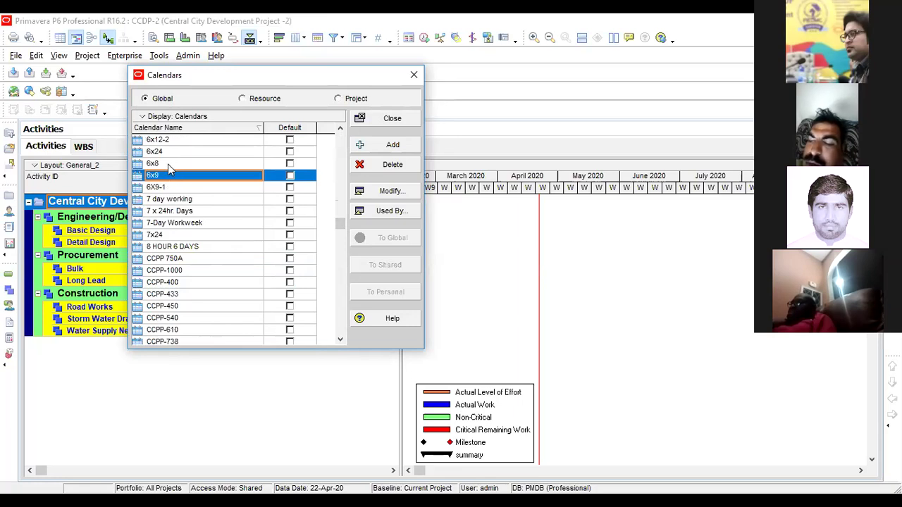
{"action": "left_click", "coordinate": [168, 164]}
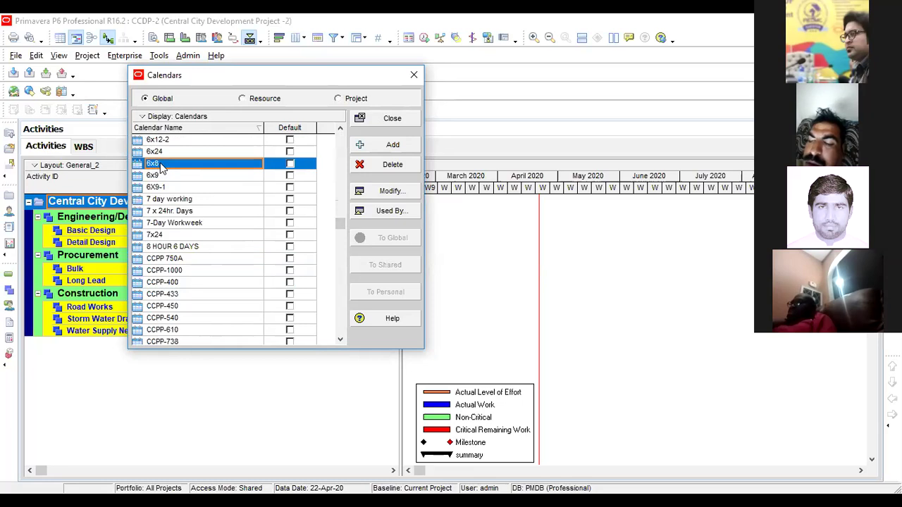
{"action": "left_click", "coordinate": [164, 151]}
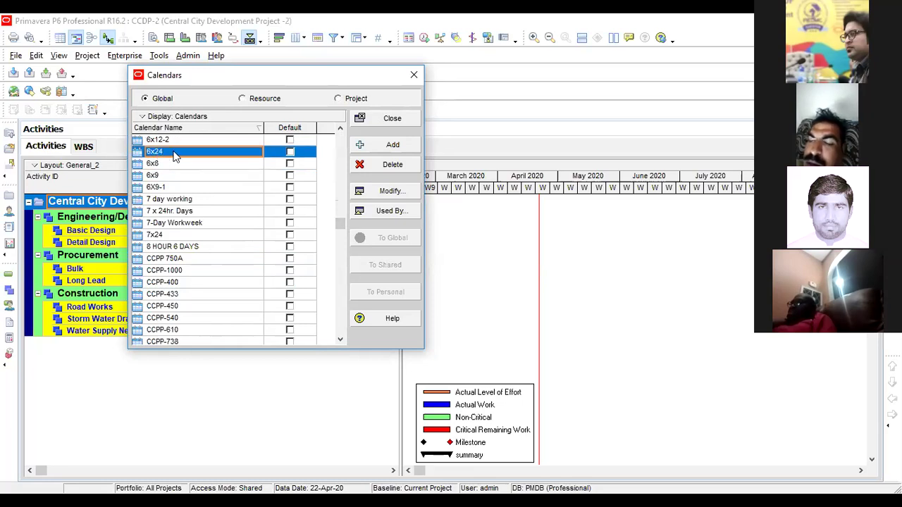
{"action": "scroll", "coordinate": [176, 159], "scroll_direction": "up", "scroll_amount": 4}
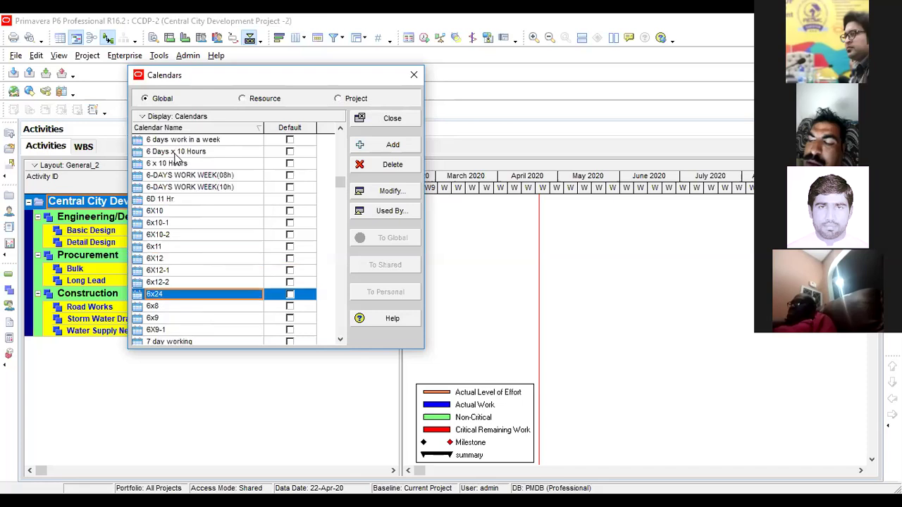
{"action": "left_click", "coordinate": [190, 175]}
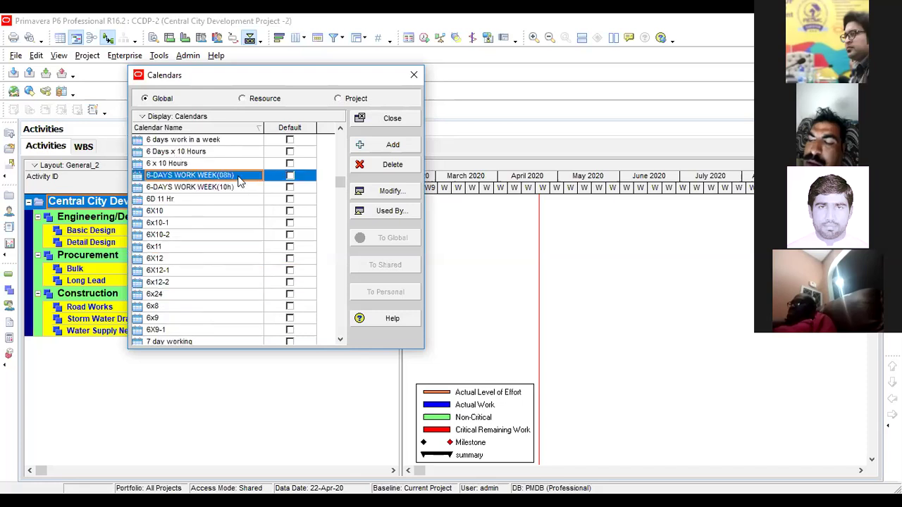
{"action": "scroll", "coordinate": [227, 260], "scroll_direction": "down", "scroll_amount": 4}
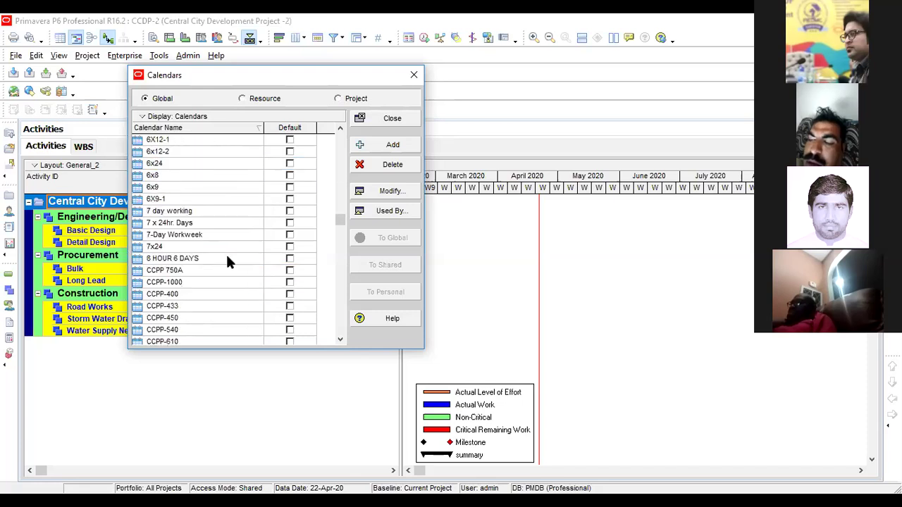
{"action": "scroll", "coordinate": [211, 272], "scroll_direction": "down", "scroll_amount": 1}
{"action": "left_click", "coordinate": [196, 282]}
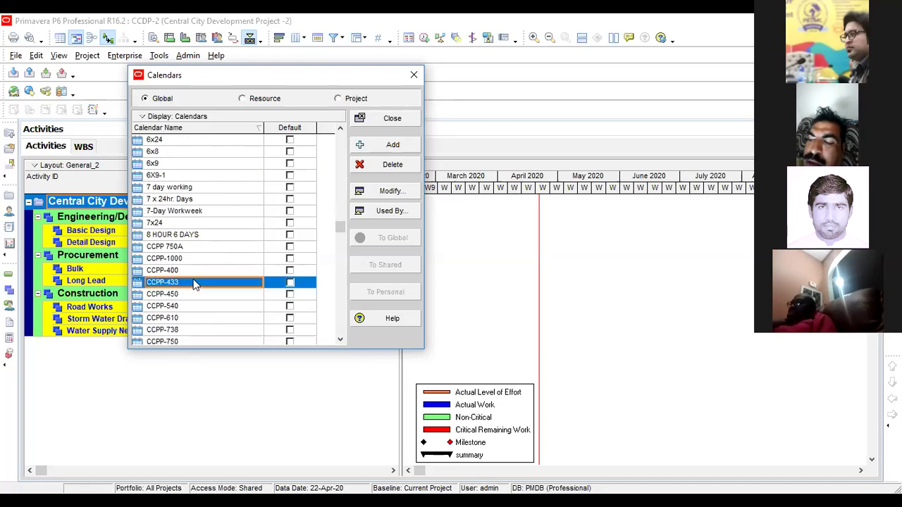
Rename the new global calendar at the start of the list as CCDP
{"action": "left_click_drag", "start_coordinate": [339, 225], "coordinate": [340, 138]}
{"action": "left_click", "coordinate": [231, 141]}
{"action": "left_click", "coordinate": [232, 141]}
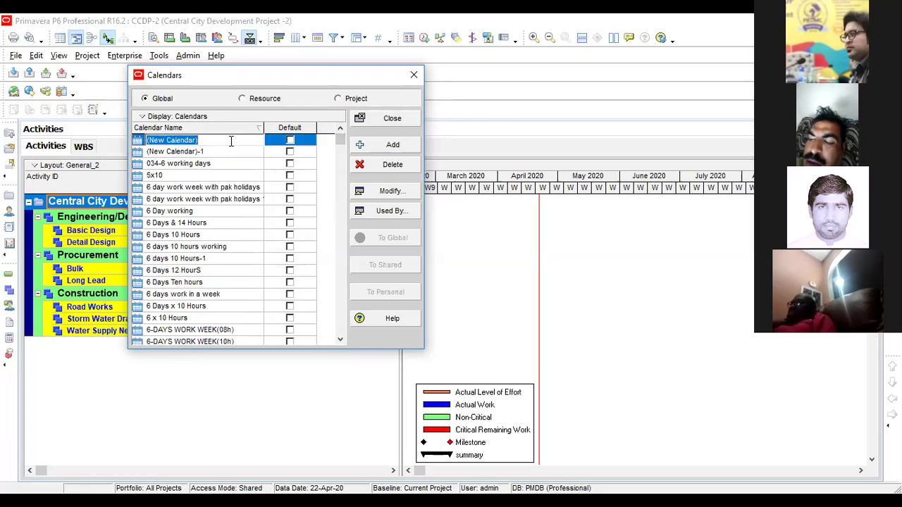
{"action": "type", "text": "CCDP"}
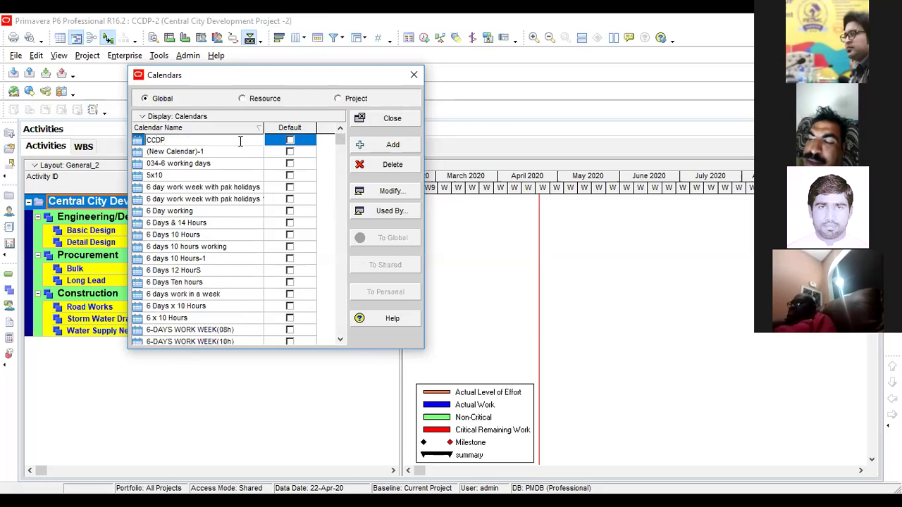
{"action": "left_click", "coordinate": [238, 152]}
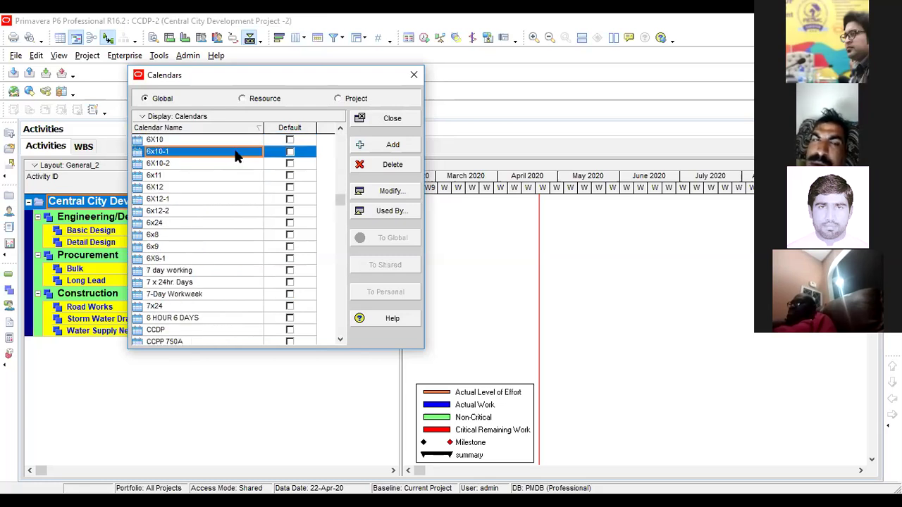
Find the CCDP calendar in the global list, make it the default calendar and open it for modification
{"action": "left_click_drag", "start_coordinate": [342, 197], "coordinate": [341, 241]}
{"action": "left_click", "coordinate": [180, 188]}
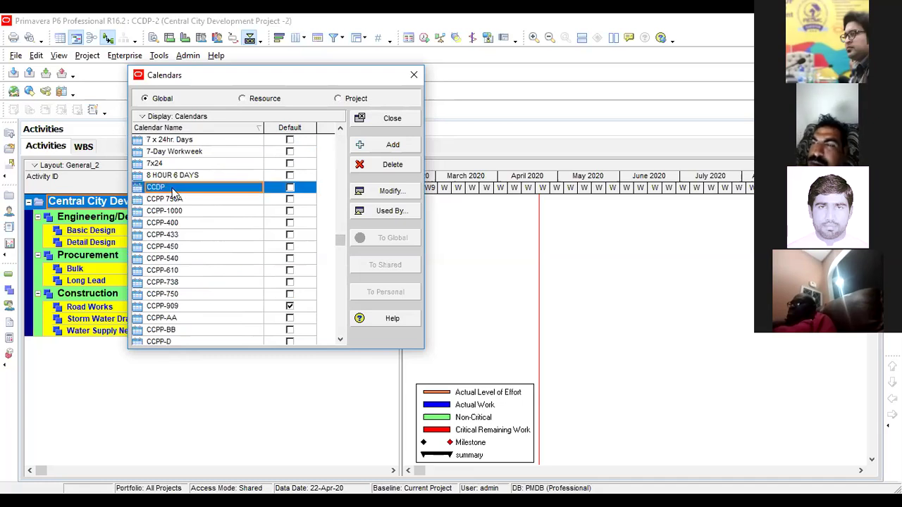
{"action": "left_click", "coordinate": [289, 189]}
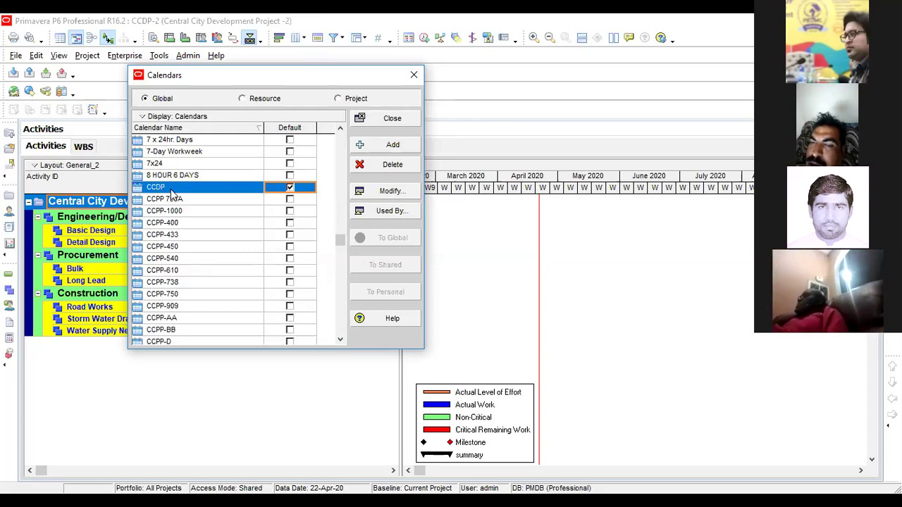
{"action": "left_click", "coordinate": [391, 192]}
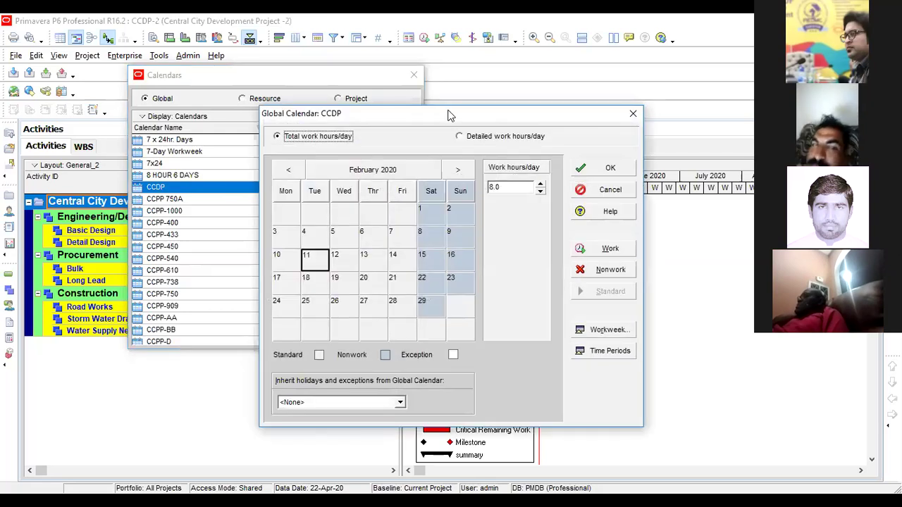
{"action": "left_click_drag", "start_coordinate": [449, 115], "coordinate": [277, 75]}
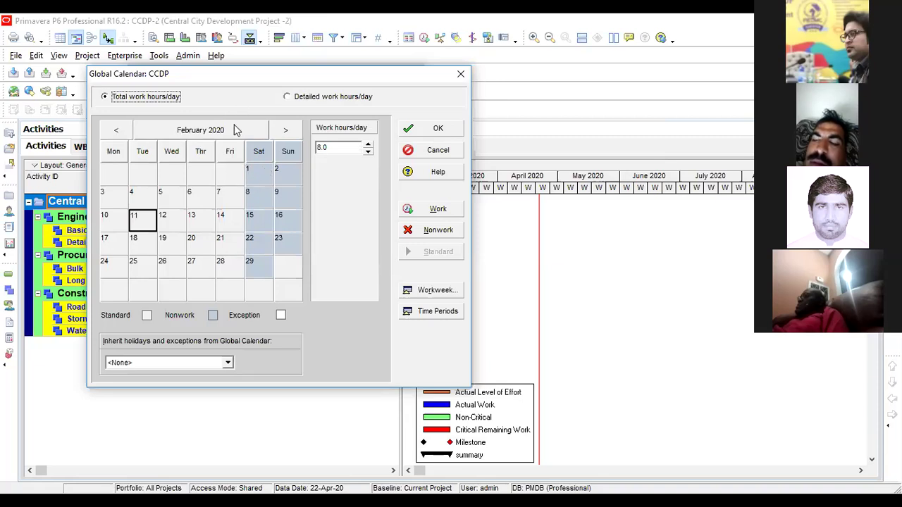
Browse the CCDP calendar by month and by year, going from February 2020 to May 2022
{"action": "left_click", "coordinate": [287, 133]}
{"action": "left_click", "coordinate": [286, 131]}
{"action": "left_click", "coordinate": [284, 130]}
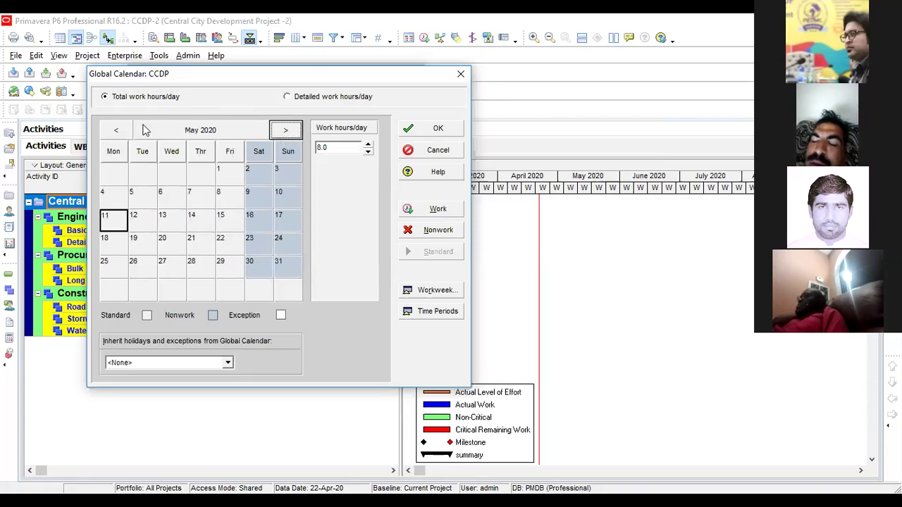
{"action": "left_click", "coordinate": [117, 131]}
{"action": "left_click", "coordinate": [116, 131]}
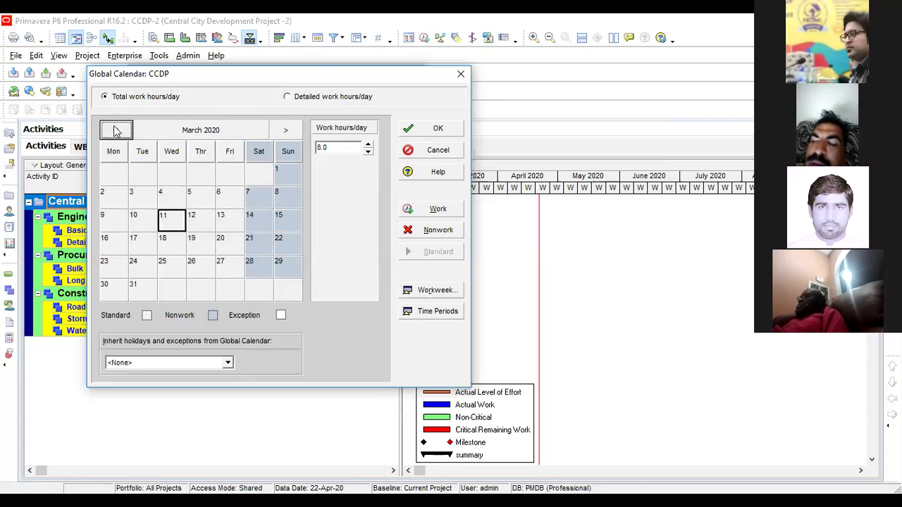
{"action": "left_click", "coordinate": [285, 131]}
{"action": "left_click", "coordinate": [249, 130]}
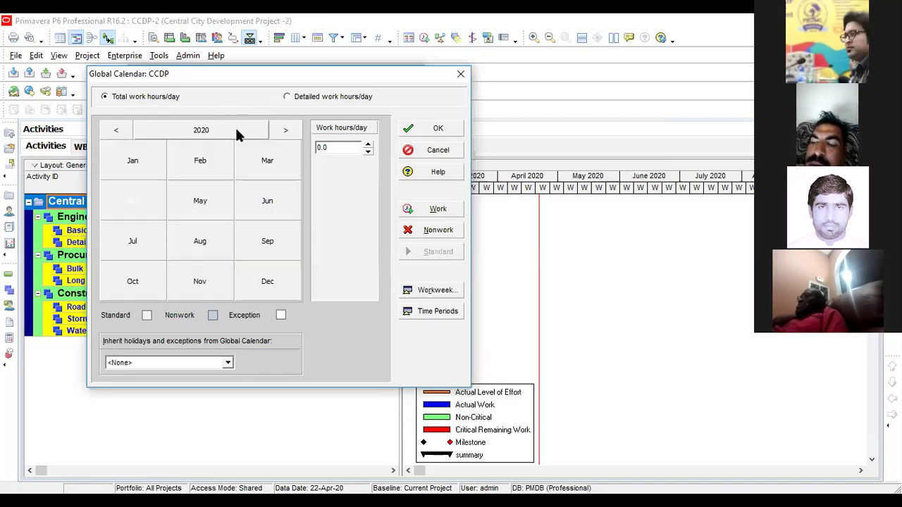
{"action": "left_click", "coordinate": [286, 132]}
{"action": "left_click", "coordinate": [285, 132]}
{"action": "left_click", "coordinate": [246, 130]}
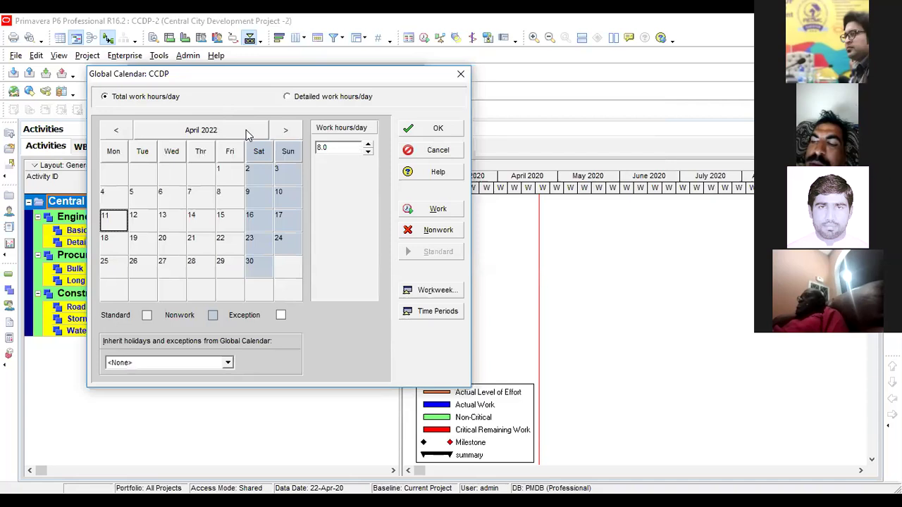
{"action": "left_click", "coordinate": [287, 132]}
{"action": "left_click", "coordinate": [289, 132]}
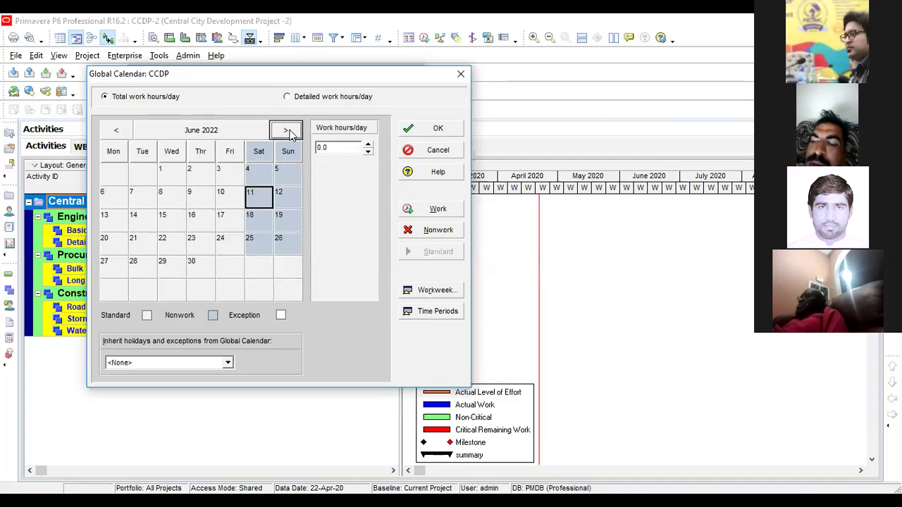
{"action": "left_click", "coordinate": [118, 130]}
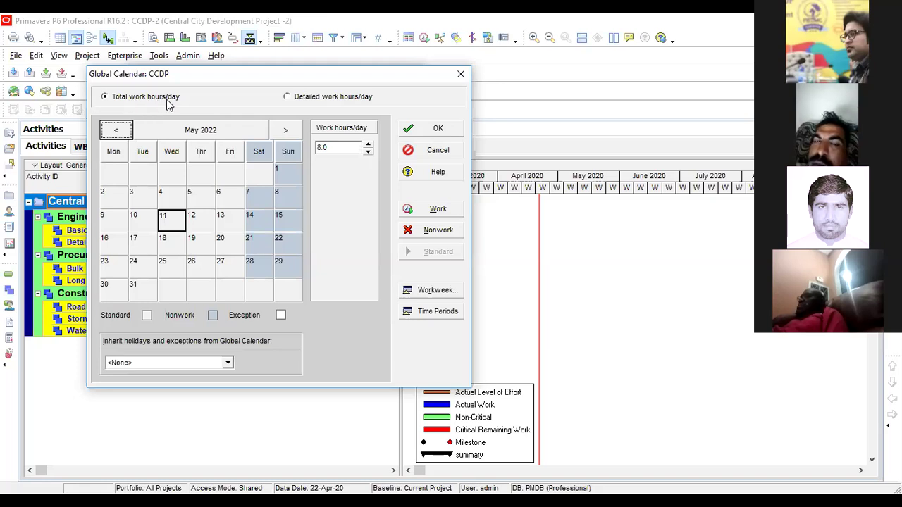
Compare the total and the detailed work hours per day displays for the CCDP calendar, ending on total hours
{"action": "left_click", "coordinate": [307, 98]}
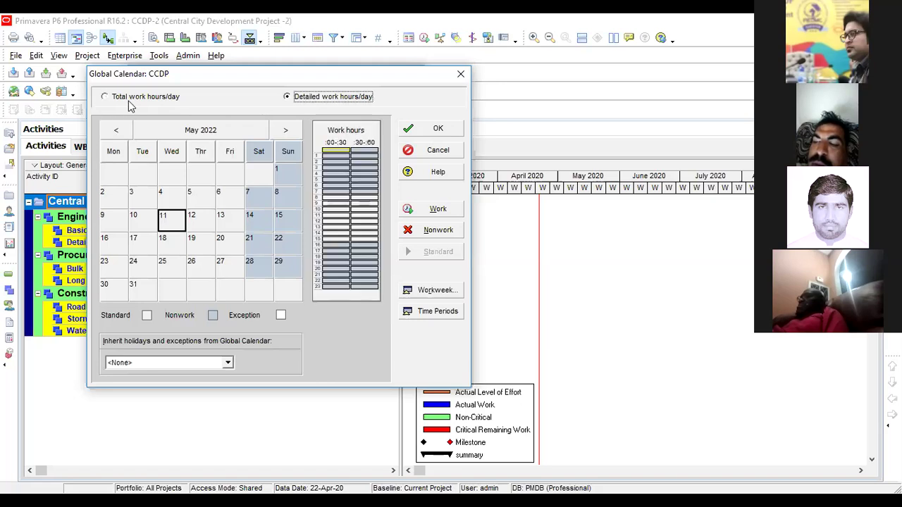
{"action": "left_click", "coordinate": [130, 100]}
{"action": "left_click", "coordinate": [291, 99]}
{"action": "left_click", "coordinate": [109, 97]}
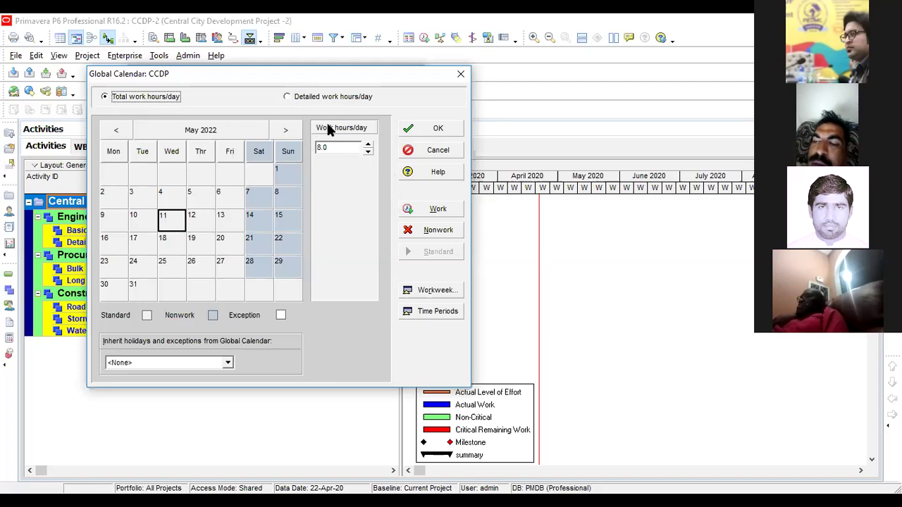
{"action": "left_click", "coordinate": [288, 97]}
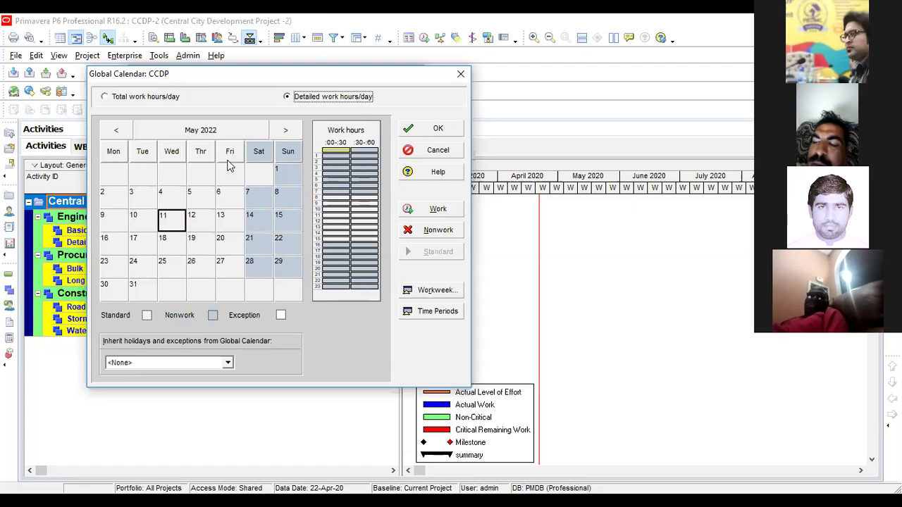
{"action": "left_click", "coordinate": [158, 100]}
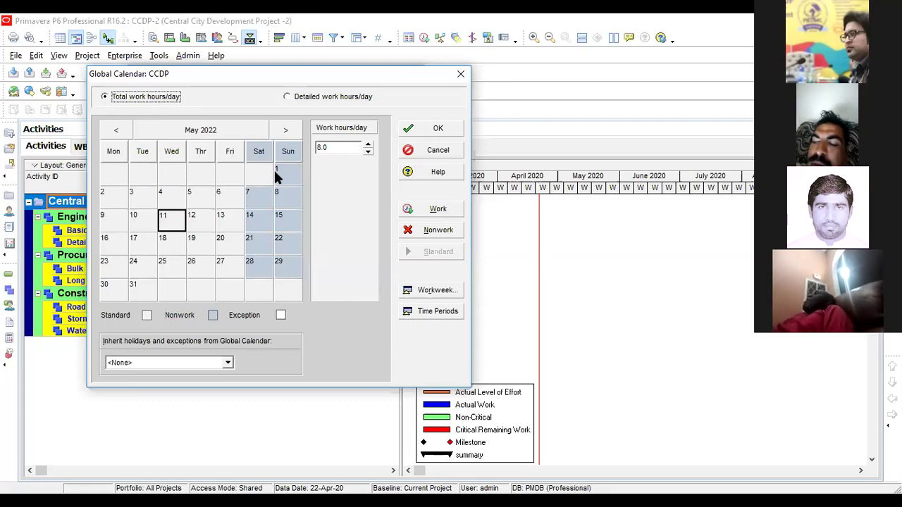
Set the standard workweek to 10 hours for every day from Monday to Sunday and check 12 and 13 May 2022
{"action": "left_click", "coordinate": [435, 293]}
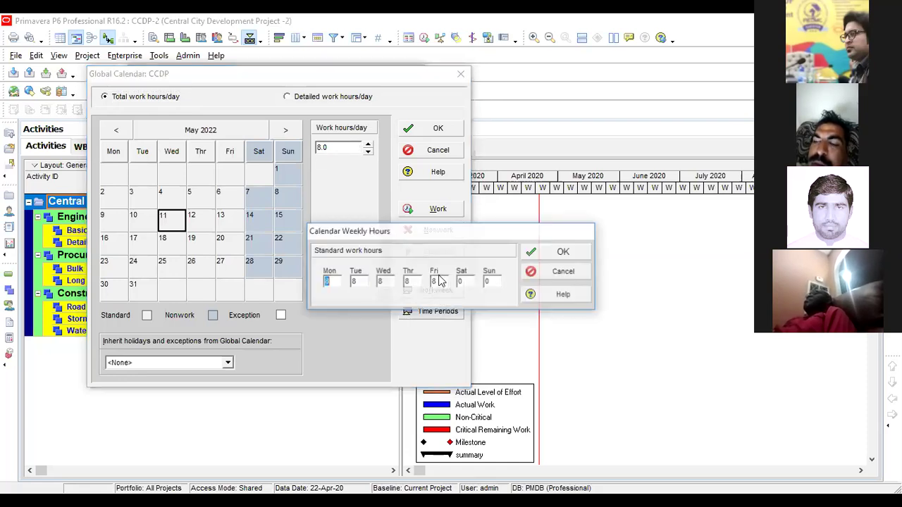
{"action": "left_click_drag", "start_coordinate": [438, 228], "coordinate": [276, 181]}
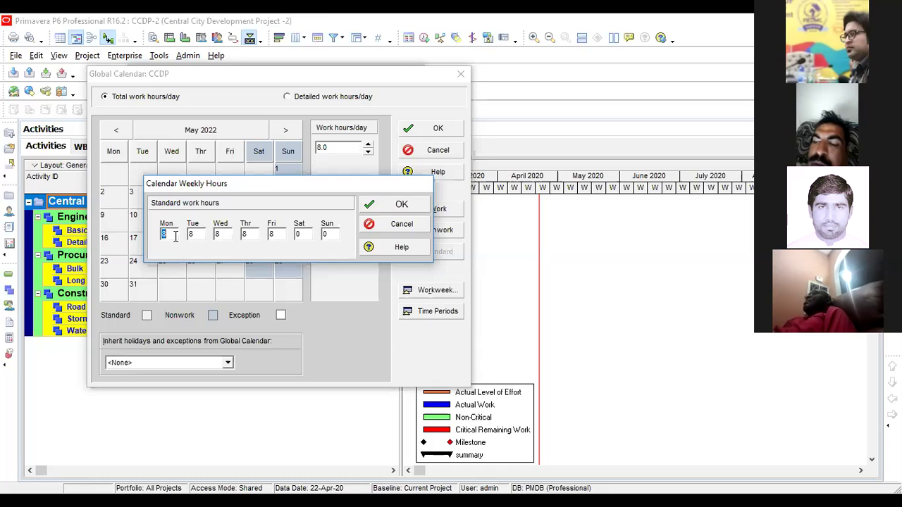
{"action": "type", "text": "10"}
{"action": "double_click", "coordinate": [186, 235]}
{"action": "type", "text": "10"}
{"action": "double_click", "coordinate": [216, 235]}
{"action": "type", "text": "10"}
{"action": "double_click", "coordinate": [245, 235]}
{"action": "type", "text": "10"}
{"action": "double_click", "coordinate": [271, 235]}
{"action": "type", "text": "10"}
{"action": "double_click", "coordinate": [301, 234]}
{"action": "type", "text": "10"}
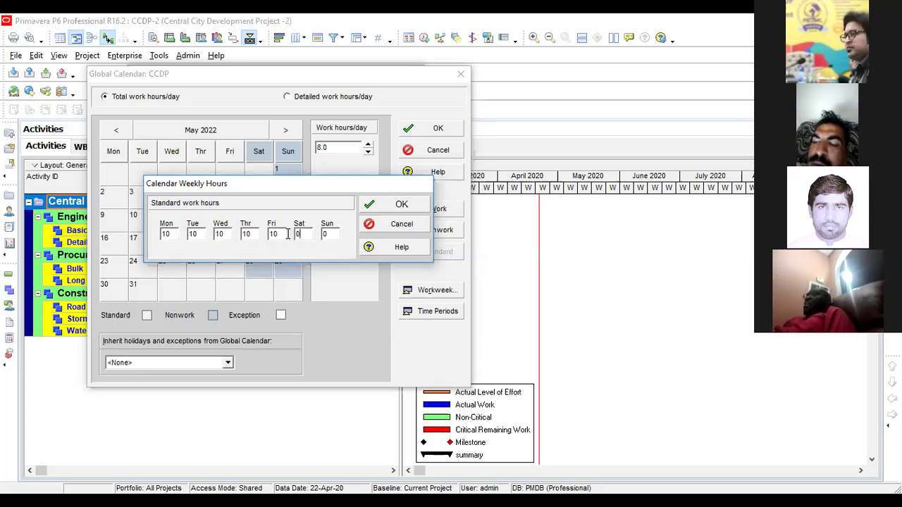
{"action": "double_click", "coordinate": [325, 235]}
{"action": "type", "text": "10"}
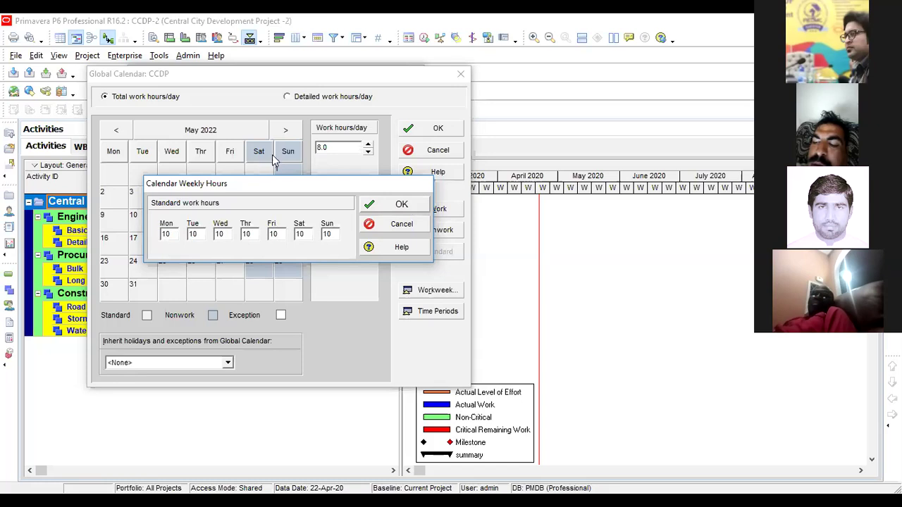
{"action": "left_click", "coordinate": [402, 206]}
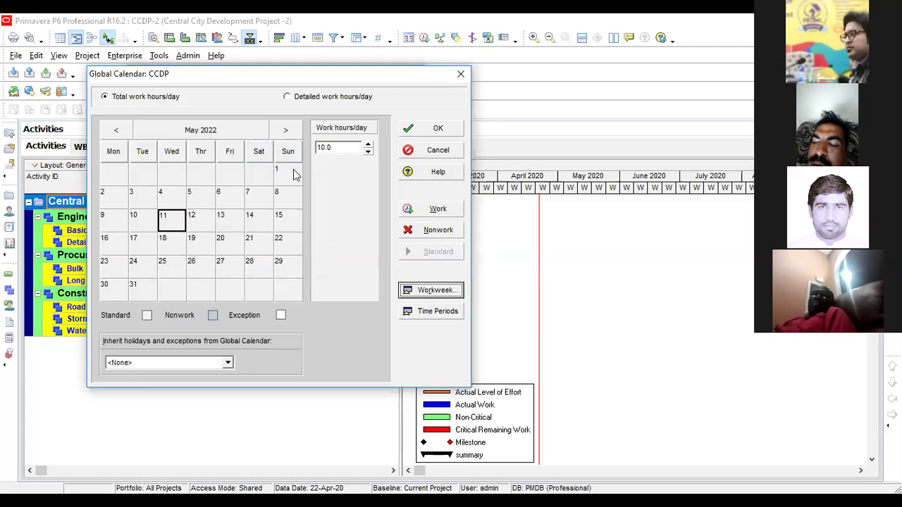
{"action": "left_click", "coordinate": [198, 223]}
{"action": "left_click", "coordinate": [231, 220]}
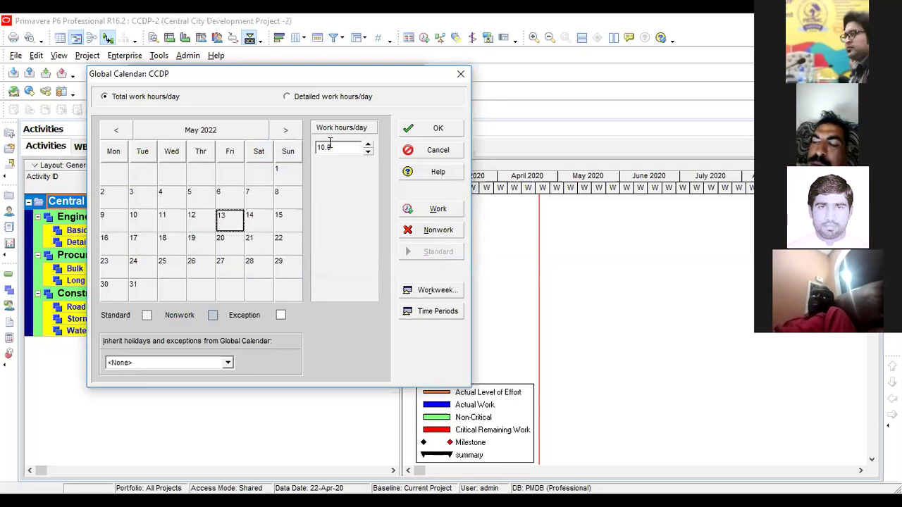
Set Sunday's standard work hours to 0 and check the daily hours on 15 and 13 May 2022
{"action": "left_click", "coordinate": [439, 286]}
{"action": "left_click_drag", "start_coordinate": [499, 282], "coordinate": [478, 282]}
{"action": "type", "text": "0"}
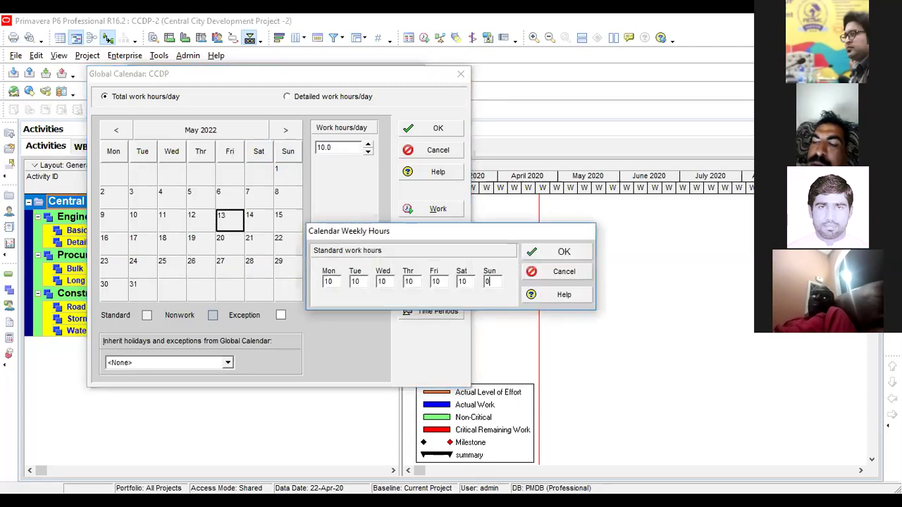
{"action": "left_click", "coordinate": [564, 255]}
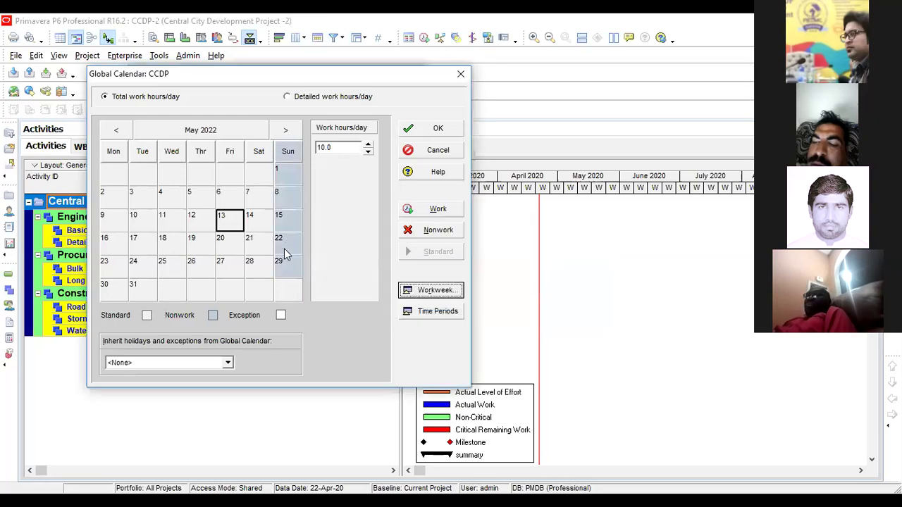
{"action": "left_click", "coordinate": [294, 220]}
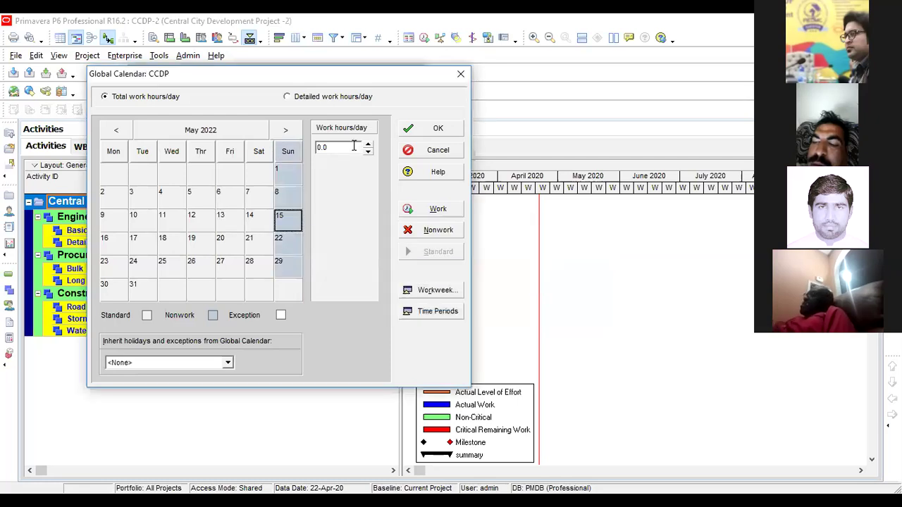
{"action": "key", "text": "Left"}
{"action": "key", "text": "Left"}
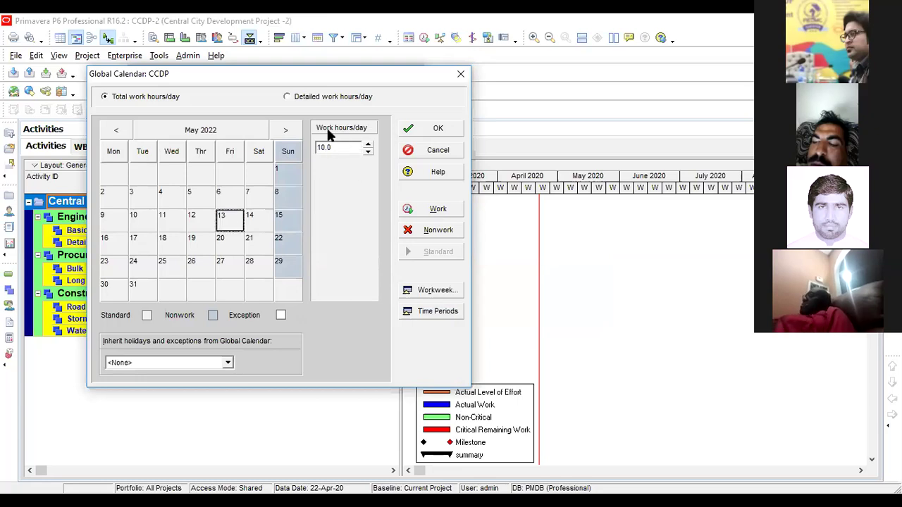
Set Friday's standard work hours to 5 and check the daily hours on several Fridays and Thursday 26 May 2022
{"action": "left_click", "coordinate": [430, 290]}
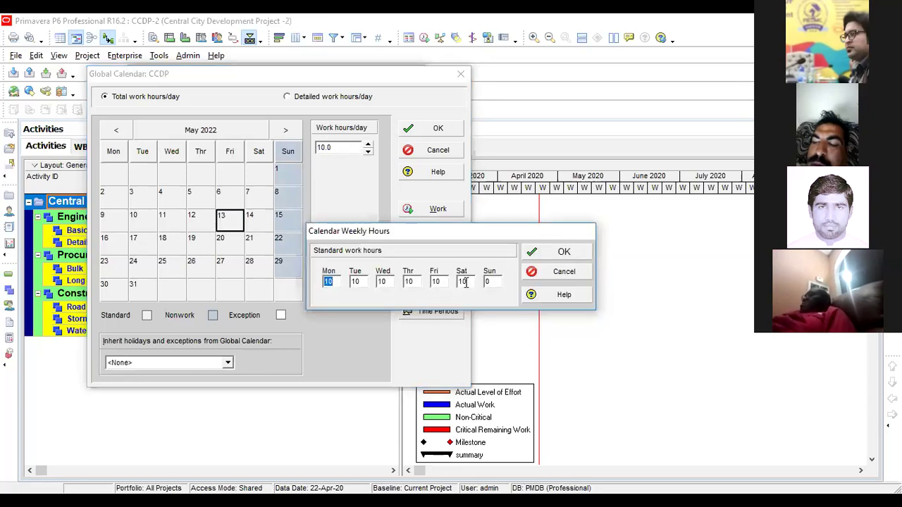
{"action": "left_click", "coordinate": [443, 282]}
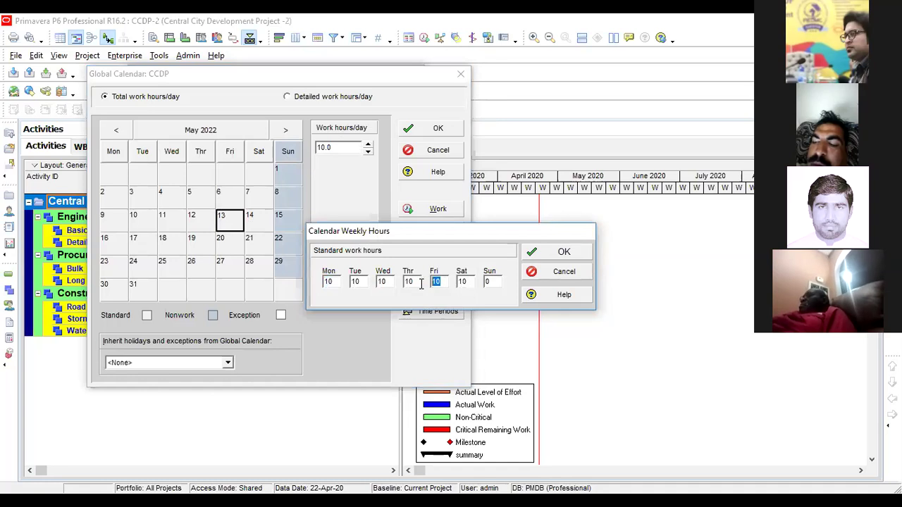
{"action": "type", "text": "5"}
{"action": "left_click", "coordinate": [555, 255]}
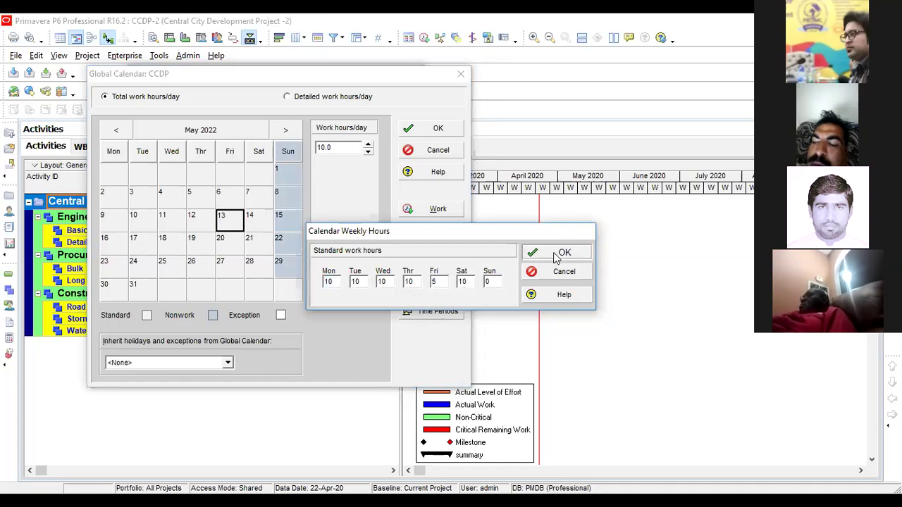
{"action": "left_click", "coordinate": [229, 185]}
{"action": "left_click", "coordinate": [228, 245]}
{"action": "left_click", "coordinate": [228, 275]}
{"action": "left_click", "coordinate": [194, 268]}
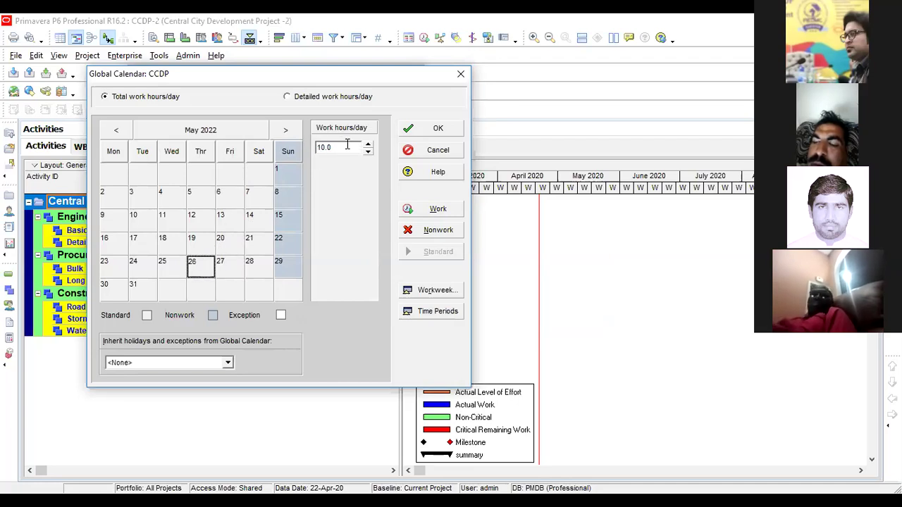
Set Friday's standard work hours to 10 in the weekly hours of the CCDP calendar
{"action": "left_click", "coordinate": [446, 294]}
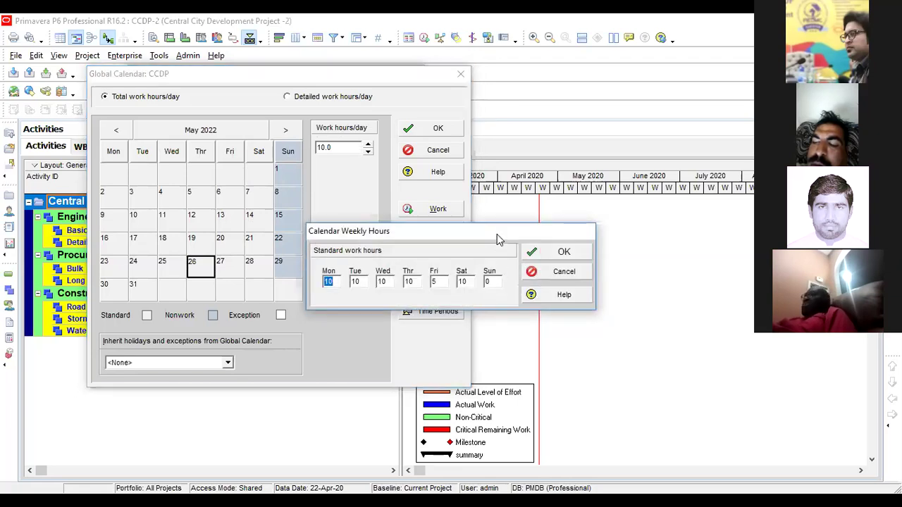
{"action": "left_click_drag", "start_coordinate": [496, 235], "coordinate": [579, 184]}
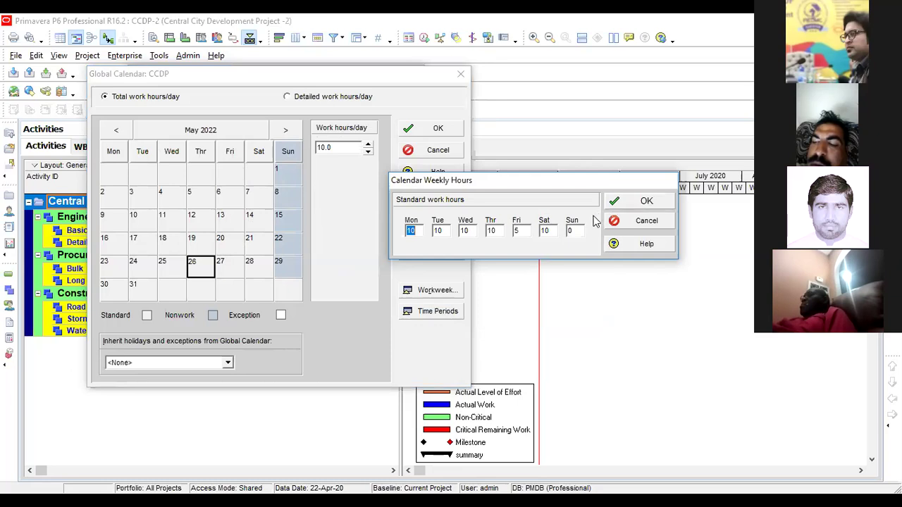
{"action": "left_click", "coordinate": [520, 231]}
{"action": "type", "text": "10"}
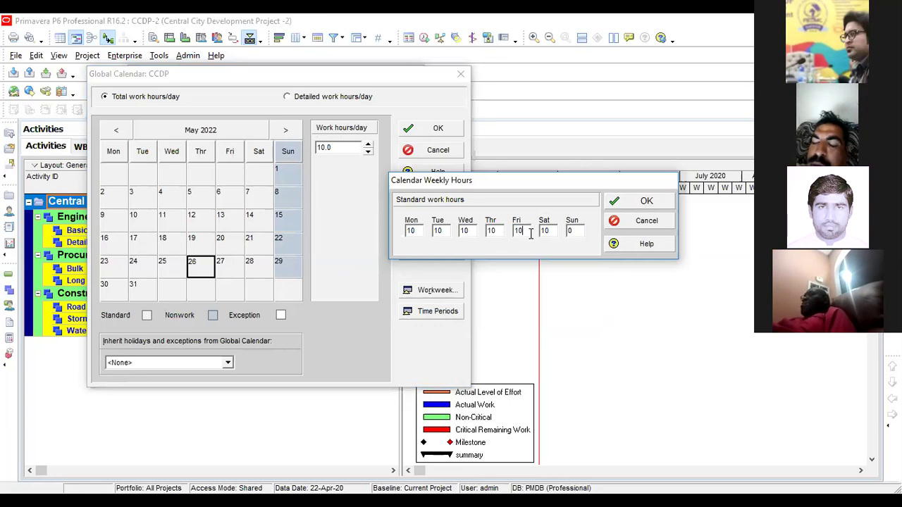
{"action": "left_click", "coordinate": [647, 204]}
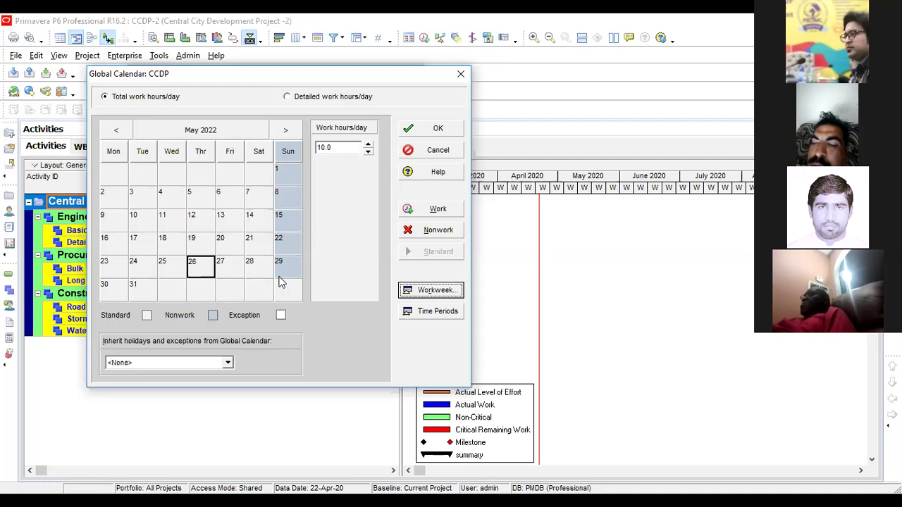
Set the CCDP calendar's hours per time period to 10 hours per day and 60 hours per week
{"action": "left_click", "coordinate": [447, 310]}
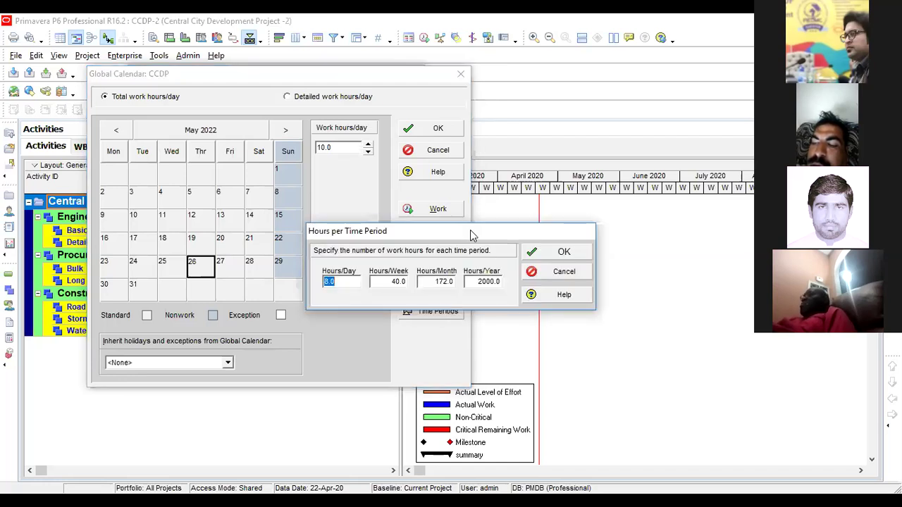
{"action": "left_click_drag", "start_coordinate": [470, 230], "coordinate": [458, 168]}
{"action": "type", "text": "1"}
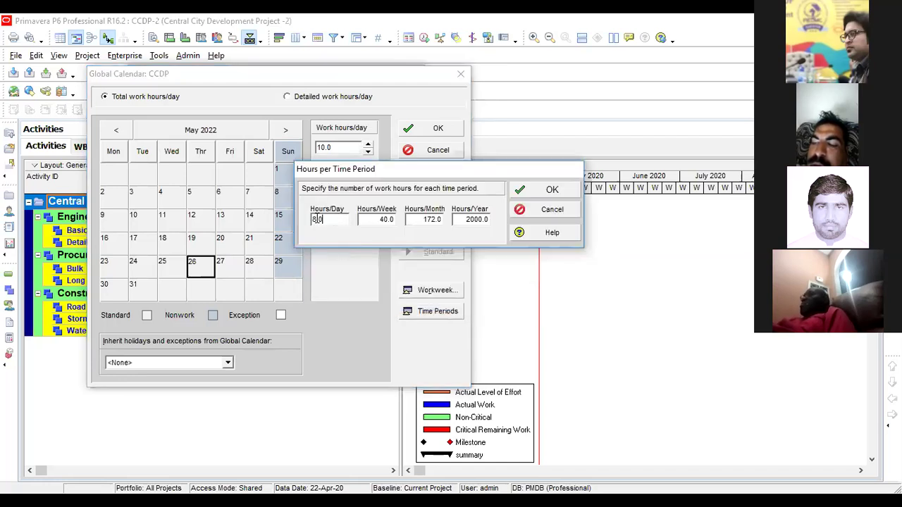
{"action": "type", "text": "0"}
{"action": "left_click", "coordinate": [383, 220]}
{"action": "left_click_drag", "start_coordinate": [358, 220], "coordinate": [389, 222]}
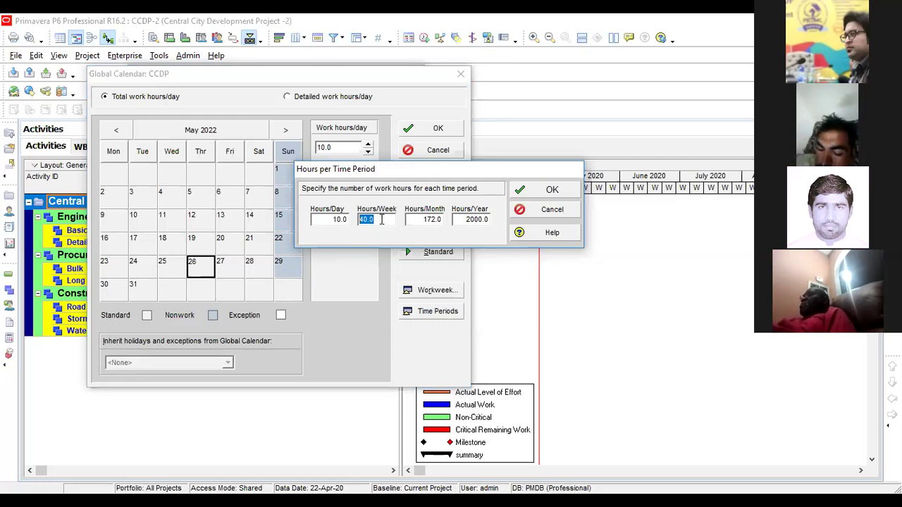
{"action": "type", "text": "60"}
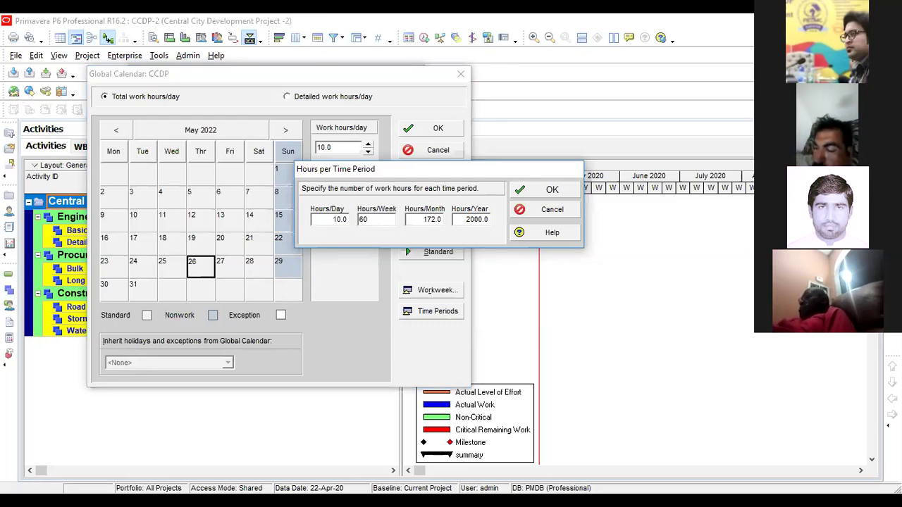
Set the calendar's time periods to 240 hours per month and 2880 hours per year, and accept them
{"action": "left_click", "coordinate": [415, 221]}
{"action": "double_click", "coordinate": [432, 219]}
{"action": "type", "text": "240"}
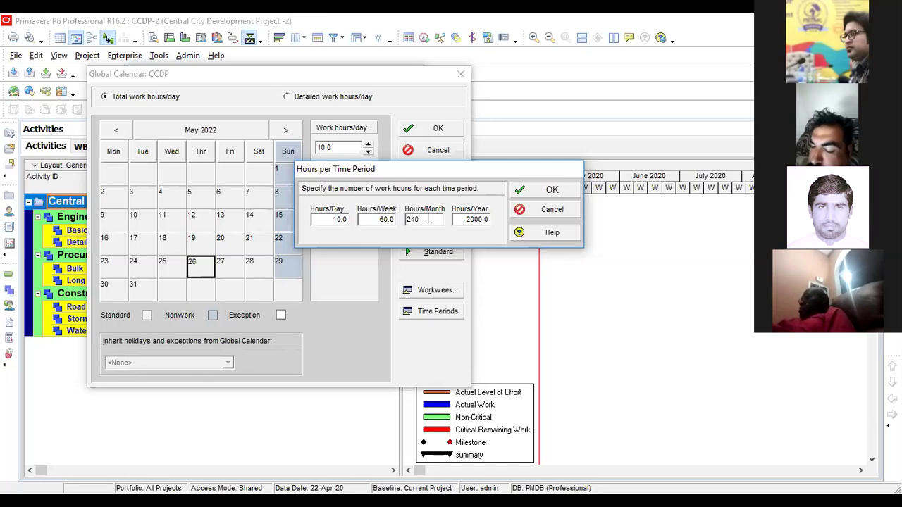
{"action": "left_click", "coordinate": [484, 219]}
{"action": "left_click_drag", "start_coordinate": [474, 220], "coordinate": [451, 221]}
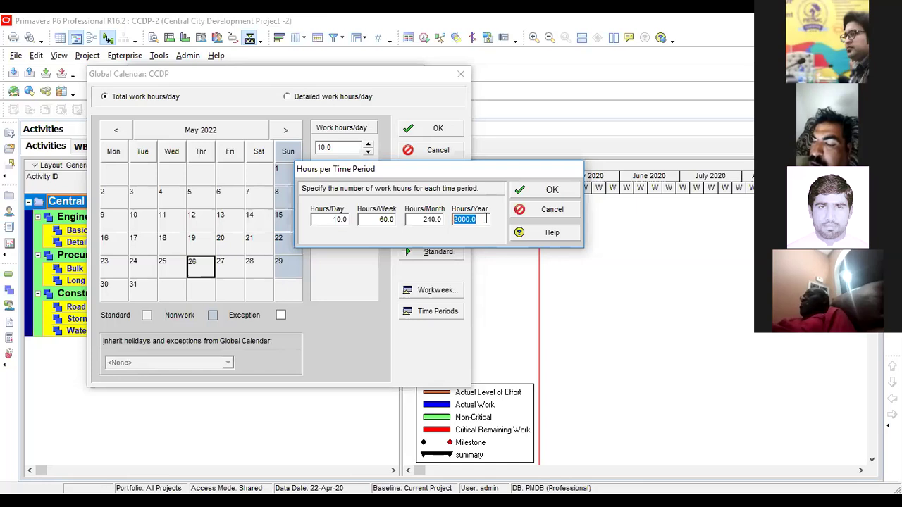
{"action": "type", "text": "2880"}
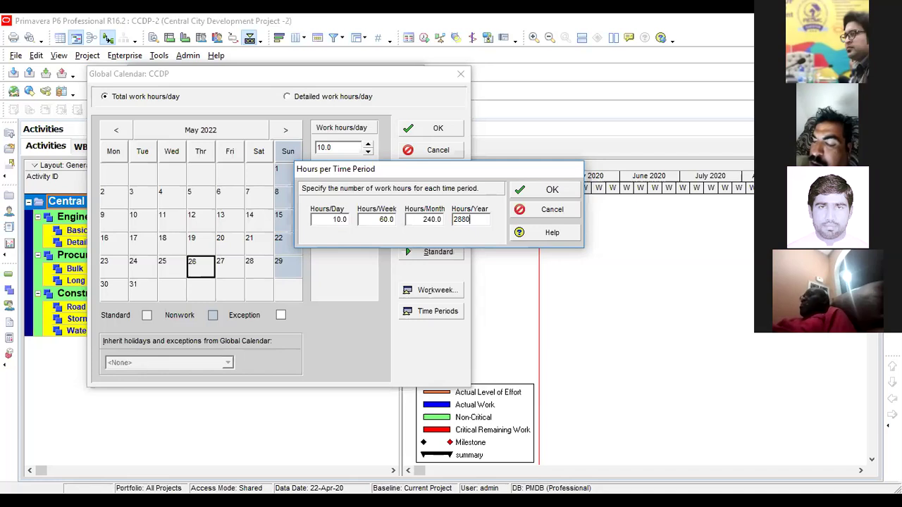
{"action": "left_click", "coordinate": [557, 194]}
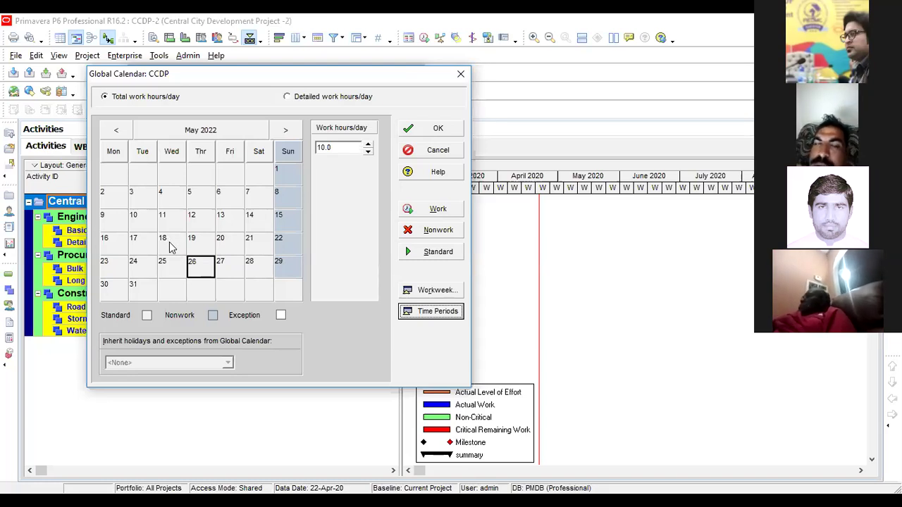
Mark 18 and 19 May 2022 as nonwork days in the CCDP calendar and check both dates
{"action": "left_click", "coordinate": [169, 245]}
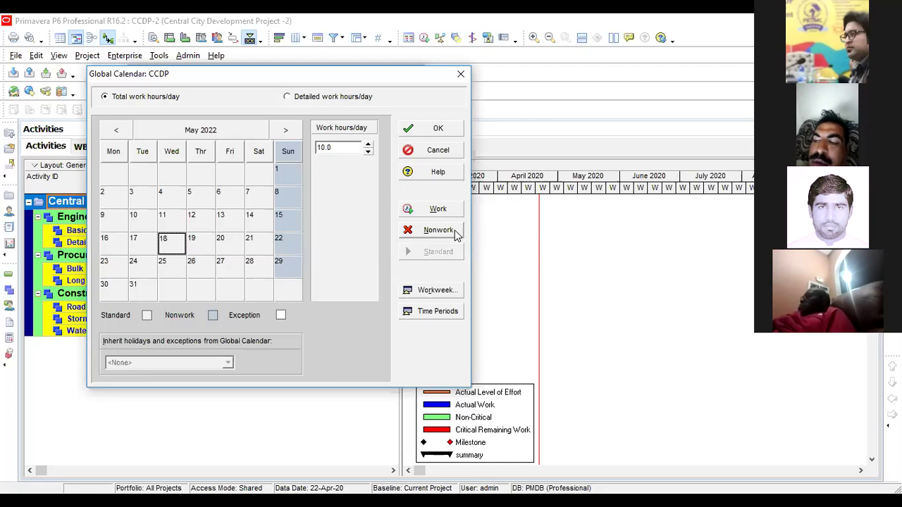
{"action": "left_click", "coordinate": [455, 233]}
{"action": "left_click", "coordinate": [200, 248]}
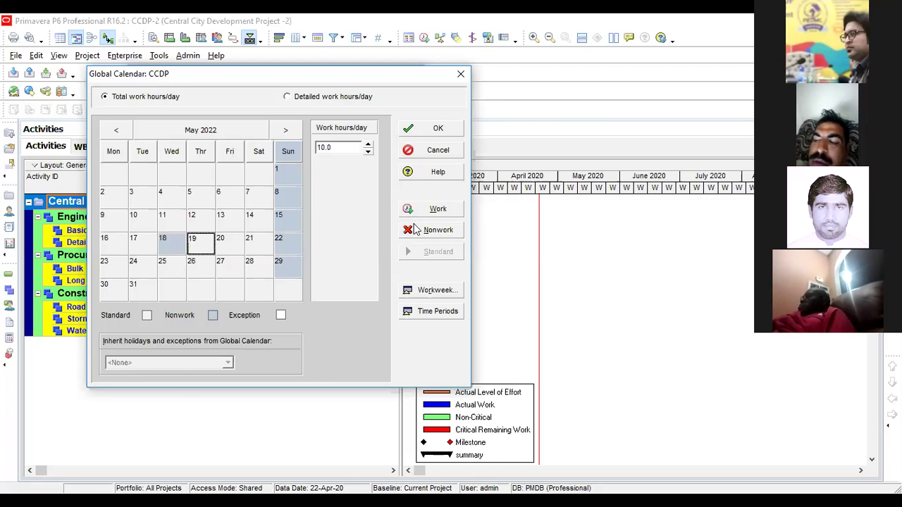
{"action": "left_click", "coordinate": [436, 233]}
{"action": "left_click", "coordinate": [171, 242]}
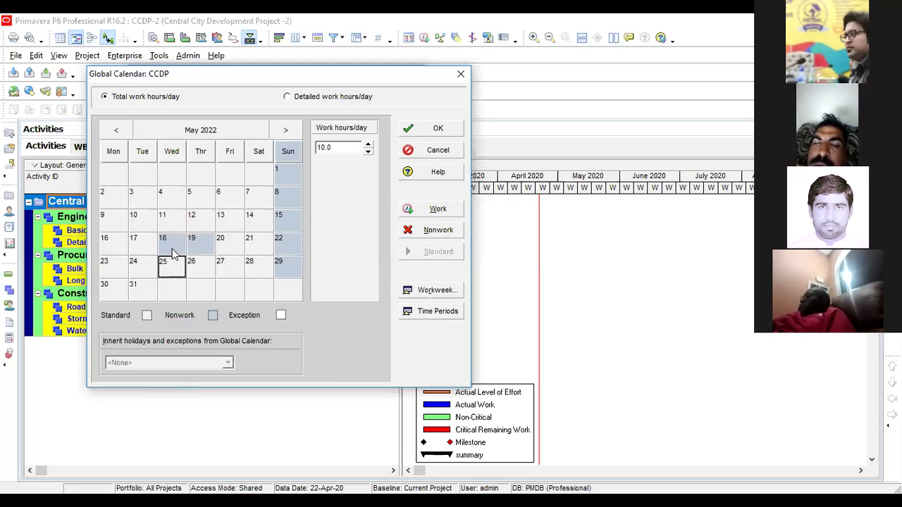
{"action": "left_click", "coordinate": [197, 247]}
{"action": "left_click", "coordinate": [168, 242]}
{"action": "left_click", "coordinate": [195, 250]}
{"action": "key", "text": "Left"}
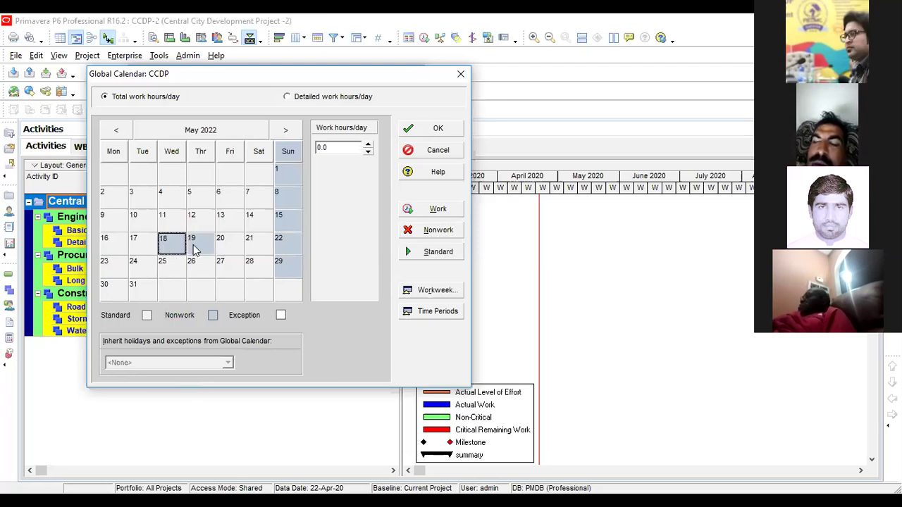
Set the standard work hours for Wednesday and Thursday to 0 in the calendar's weekly hours
{"action": "left_click", "coordinate": [455, 295]}
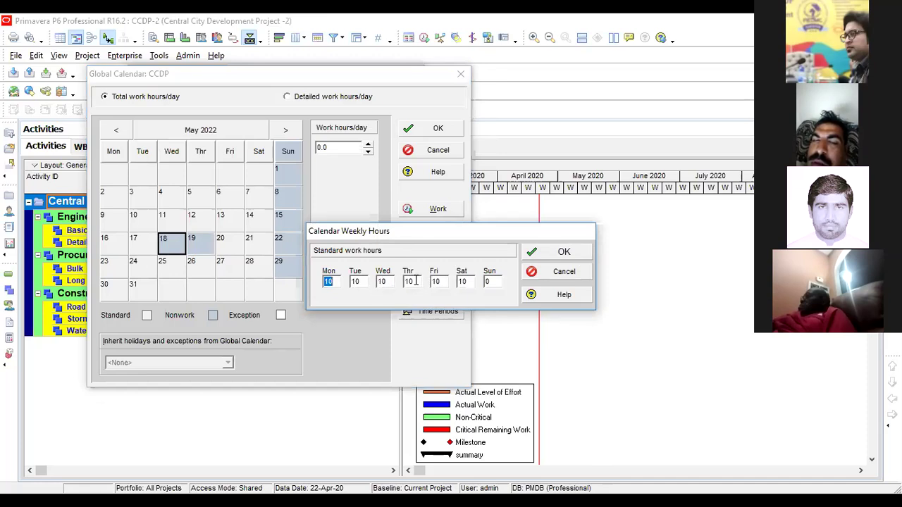
{"action": "double_click", "coordinate": [379, 282]}
{"action": "type", "text": "0"}
{"action": "double_click", "coordinate": [412, 282]}
{"action": "type", "text": "0"}
{"action": "left_click", "coordinate": [542, 254]}
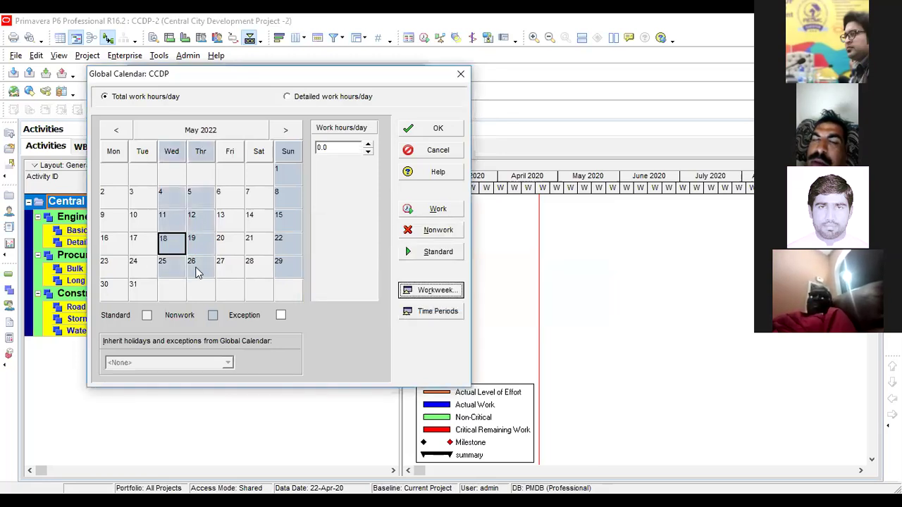
Set the standard work hours for Wednesday and Thursday back to 10 in the calendar's weekly hours
{"action": "left_click", "coordinate": [432, 290]}
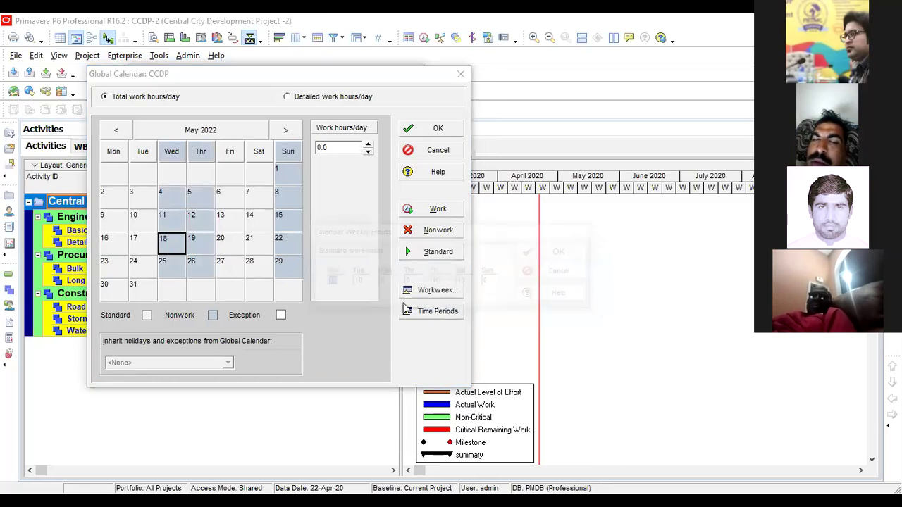
{"action": "left_click", "coordinate": [381, 281]}
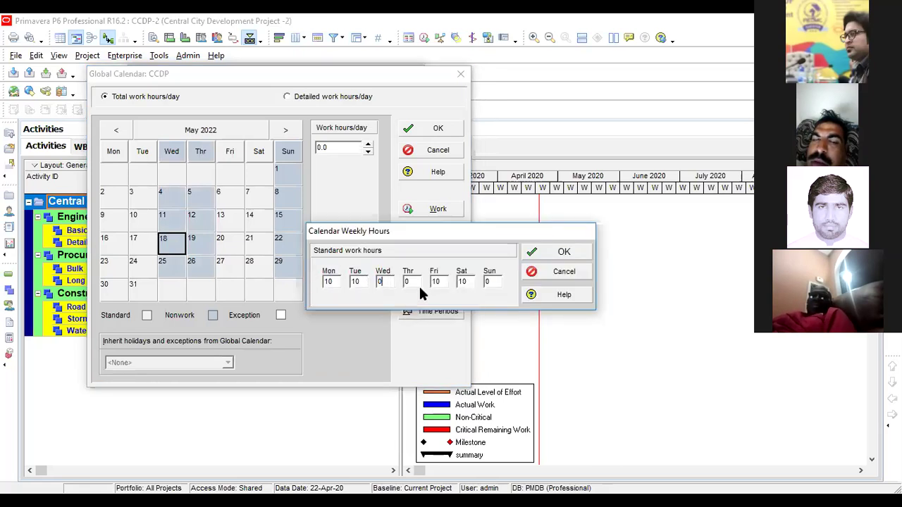
{"action": "key", "text": "BackSpace"}
{"action": "type", "text": "10"}
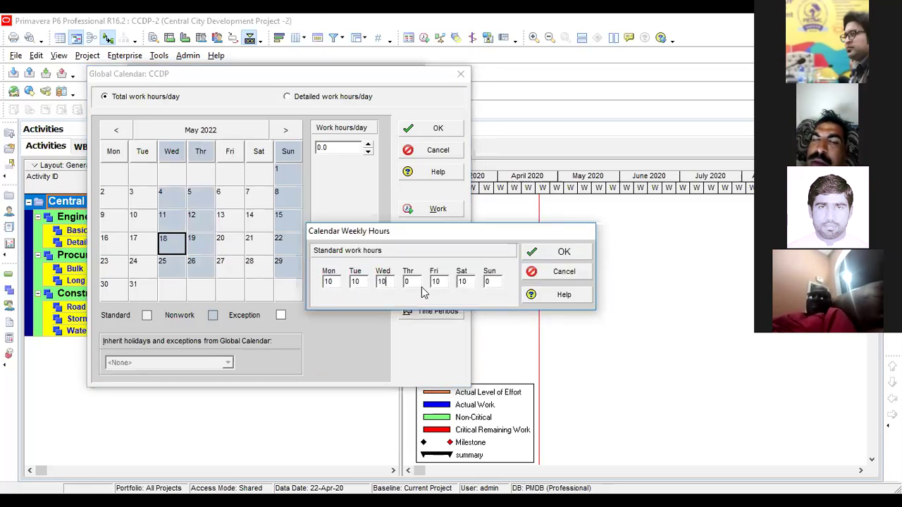
{"action": "key", "text": "Tab"}
{"action": "type", "text": "10"}
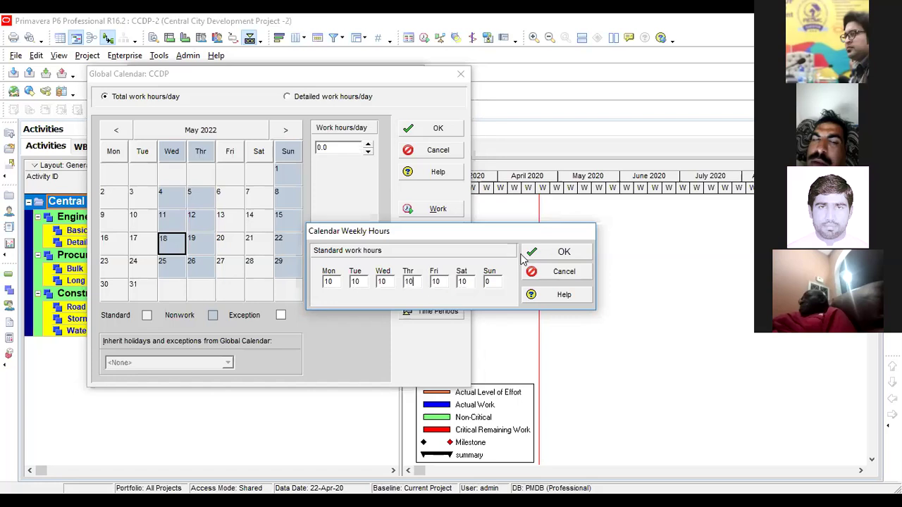
{"action": "left_click", "coordinate": [561, 253]}
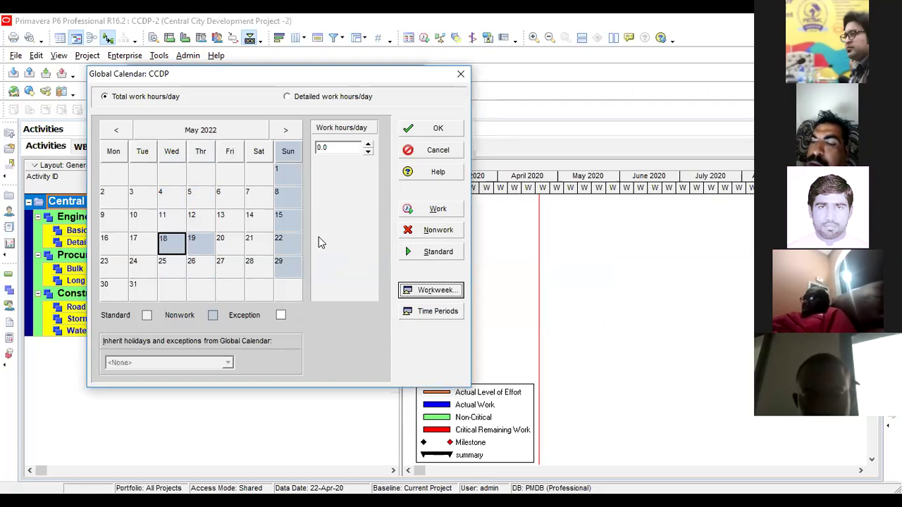
Make Sunday 8 May 2022 a workday with 9 work hours and close the calendar windows
{"action": "left_click", "coordinate": [292, 203]}
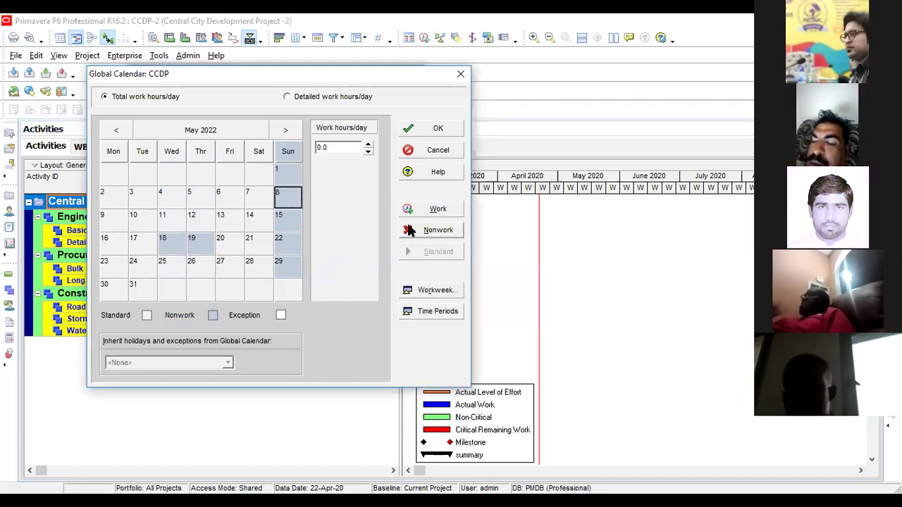
{"action": "left_click", "coordinate": [450, 209]}
{"action": "left_click", "coordinate": [223, 204]}
{"action": "left_click", "coordinate": [289, 202]}
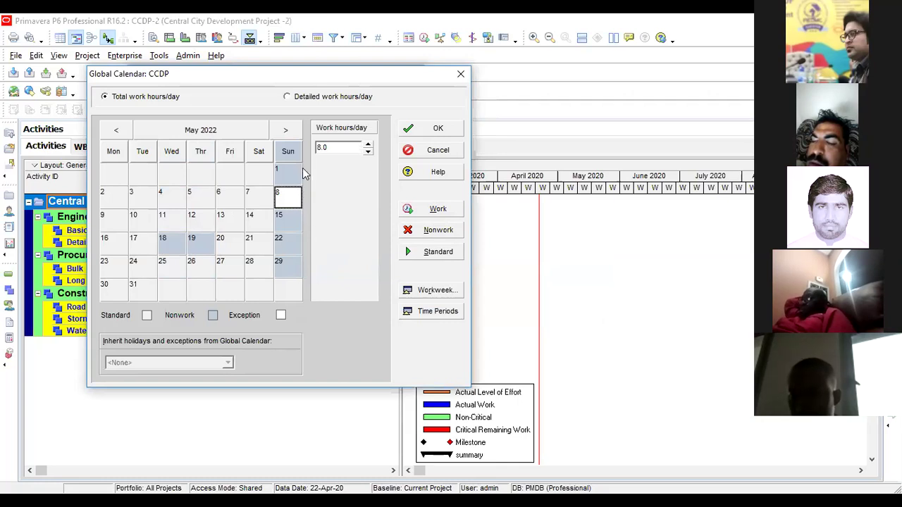
{"action": "left_click", "coordinate": [368, 145]}
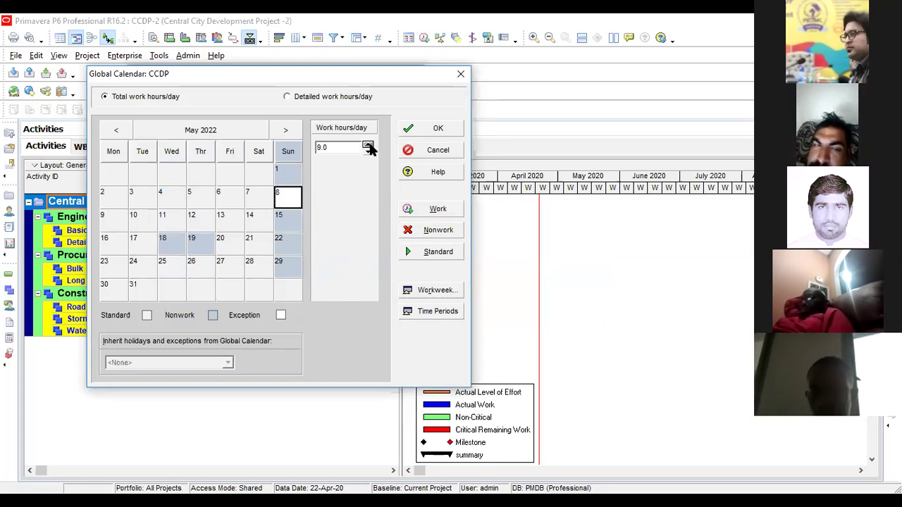
{"action": "left_click", "coordinate": [368, 144]}
{"action": "left_click", "coordinate": [368, 145]}
{"action": "left_click", "coordinate": [368, 144]}
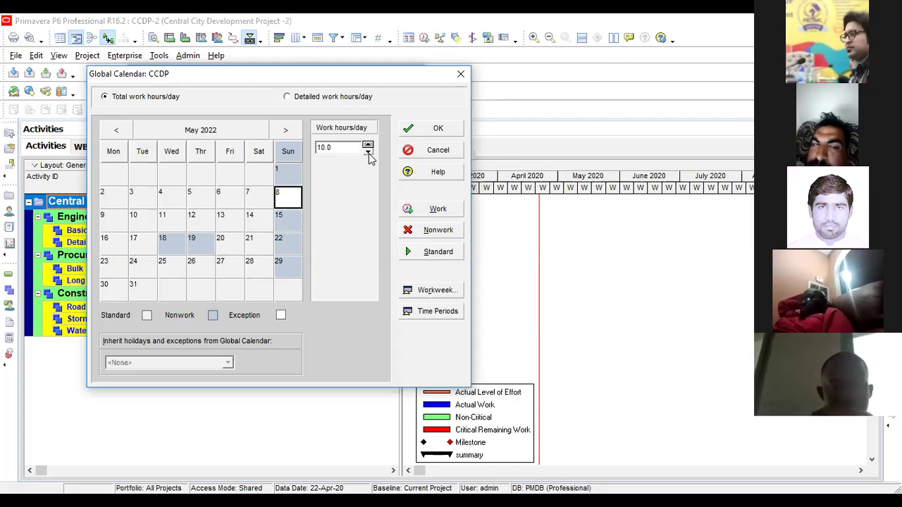
{"action": "left_click", "coordinate": [368, 152]}
{"action": "left_click", "coordinate": [368, 151]}
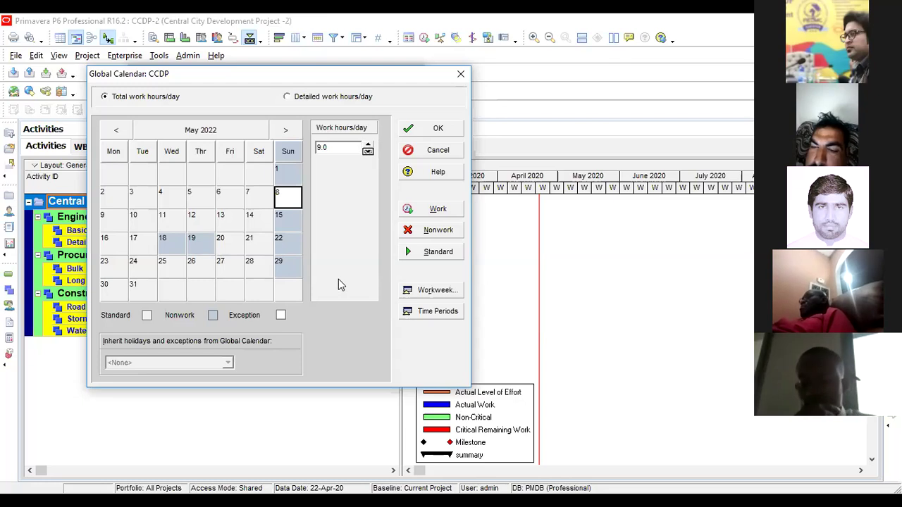
{"action": "left_click", "coordinate": [459, 75]}
{"action": "left_click", "coordinate": [415, 83]}
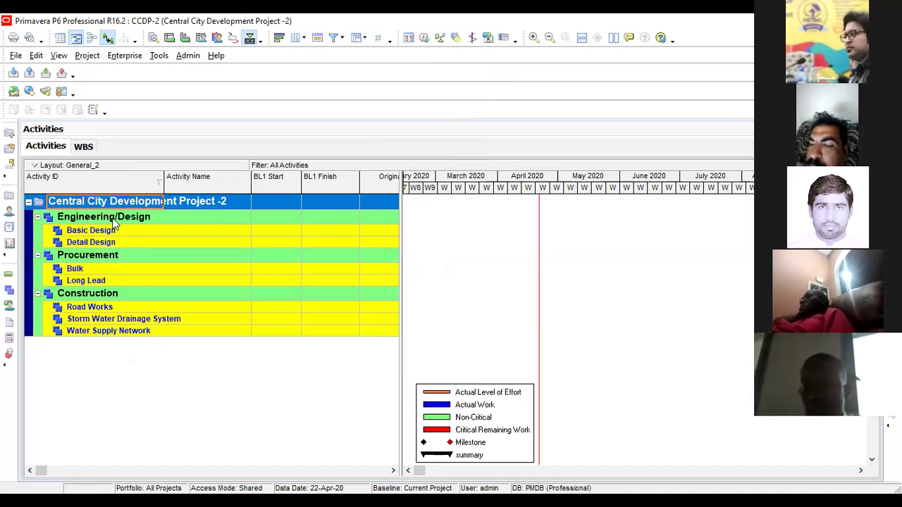
Review the Engineering/Design, Procurement and Construction branches in the project's WBS
{"action": "left_click", "coordinate": [84, 147]}
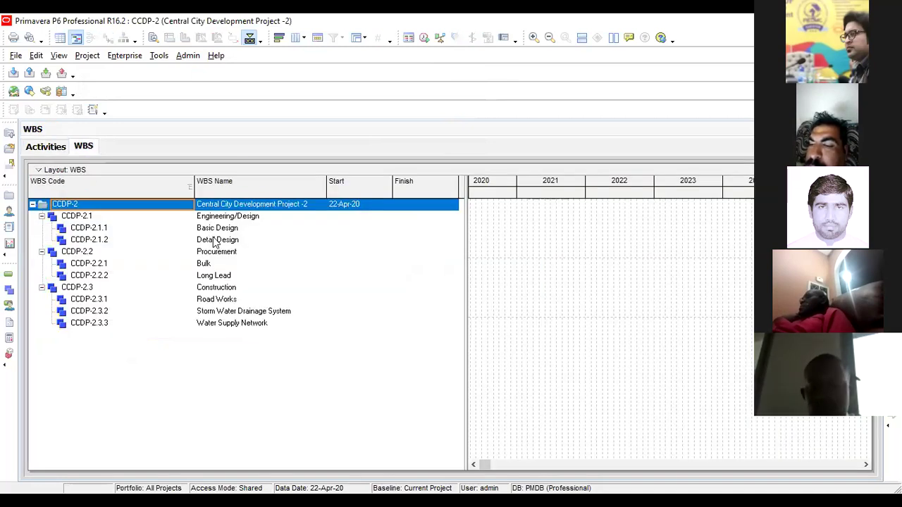
{"action": "left_click", "coordinate": [233, 217]}
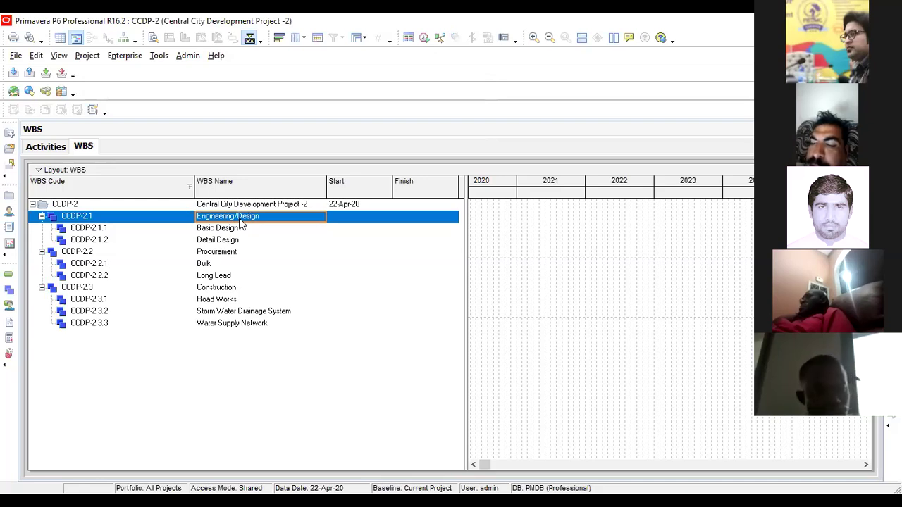
{"action": "left_click", "coordinate": [242, 217]}
{"action": "left_click", "coordinate": [233, 255]}
{"action": "left_click", "coordinate": [236, 288]}
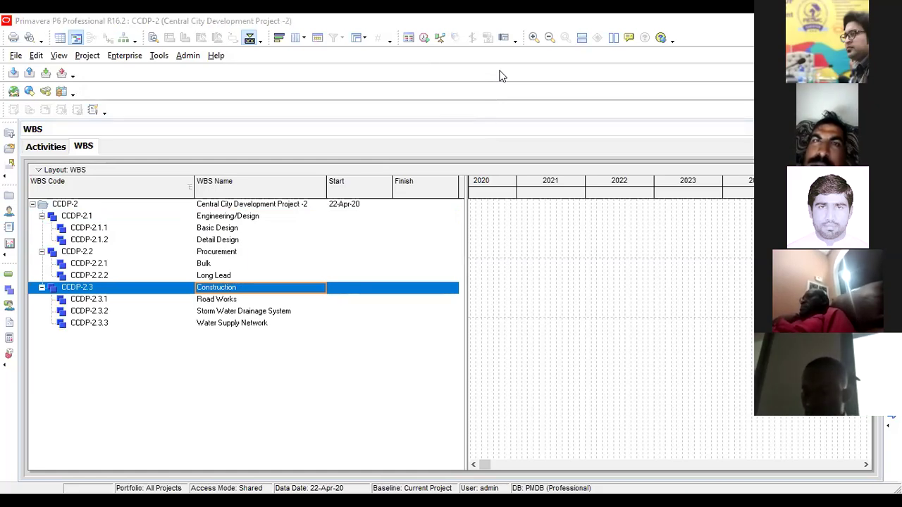
Switch to the blank whiteboard page and add a text box reading Contracts and Development, separated by a blank line
{"action": "key", "text": "alt+Tab"}
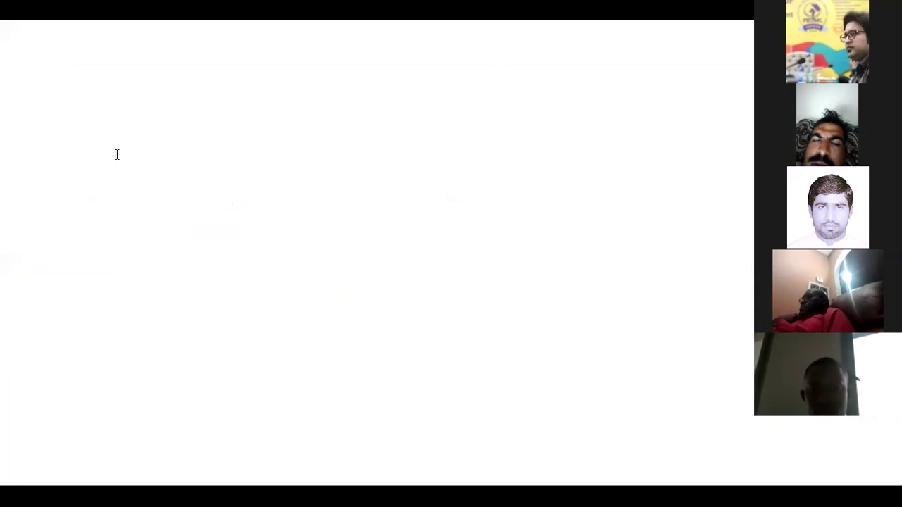
{"action": "left_click", "coordinate": [247, 145]}
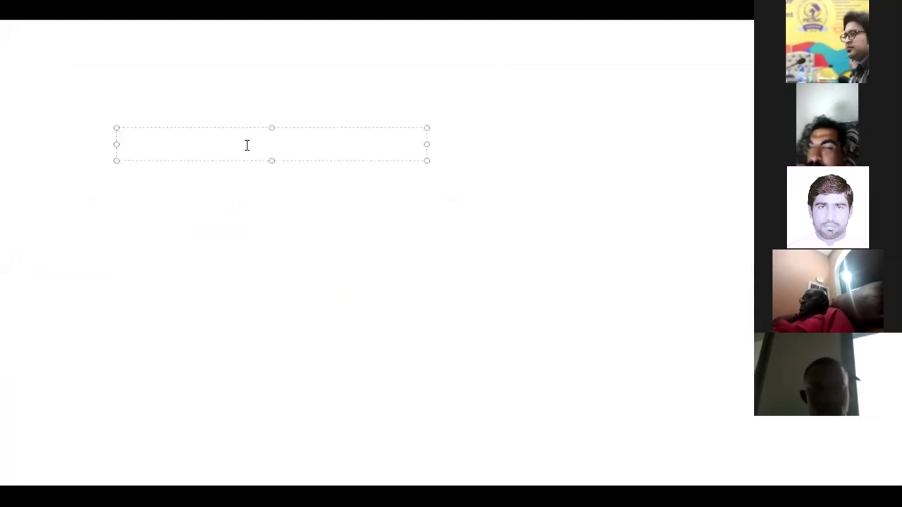
{"action": "type", "text": "C"}
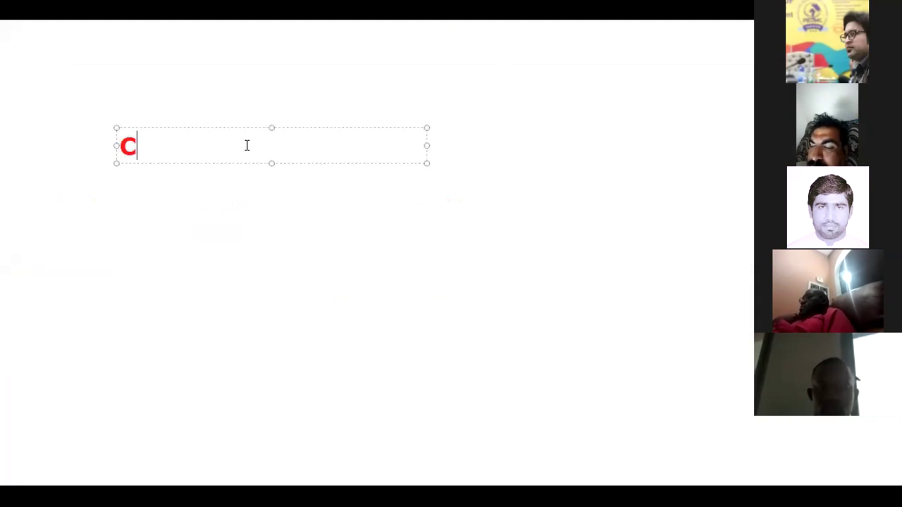
{"action": "type", "text": "ontracts"}
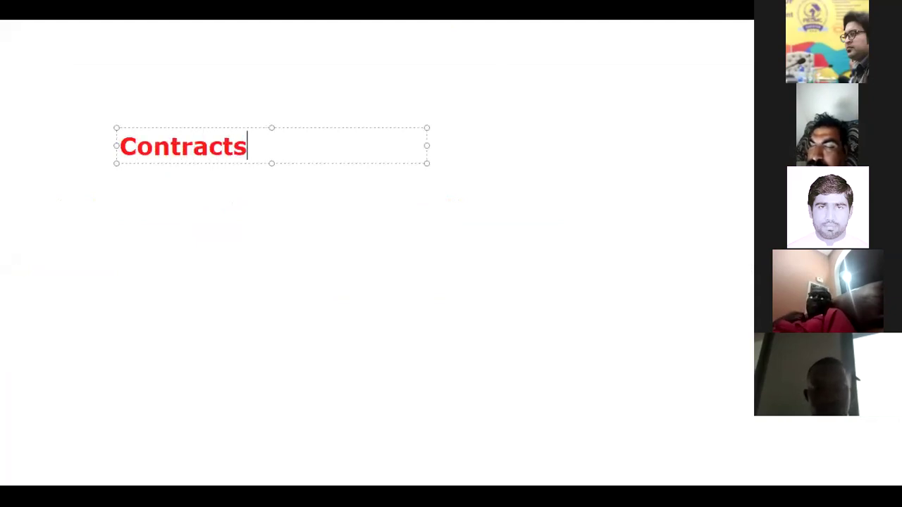
{"action": "key", "text": "Return"}
{"action": "key", "text": "Return"}
{"action": "type", "text": "D"}
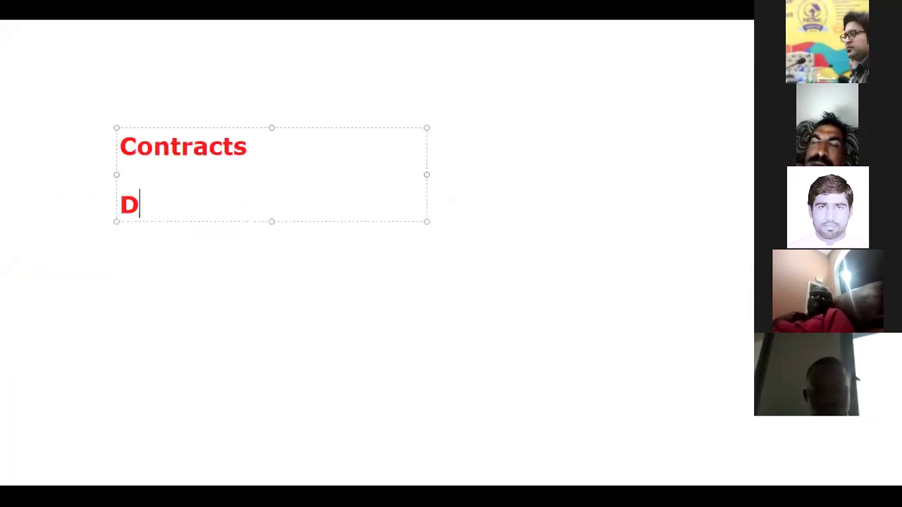
{"action": "type", "text": "evelopment"}
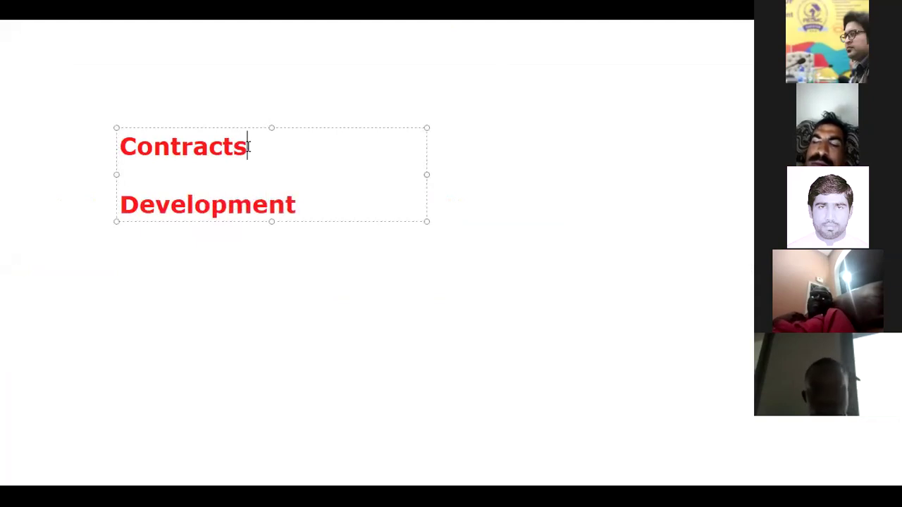
Insert two more blank lines below Contracts to widen the gap above Development
{"action": "key", "text": "Up"}
{"action": "key", "text": "Up"}
{"action": "key", "text": "Return"}
{"action": "key", "text": "Return"}
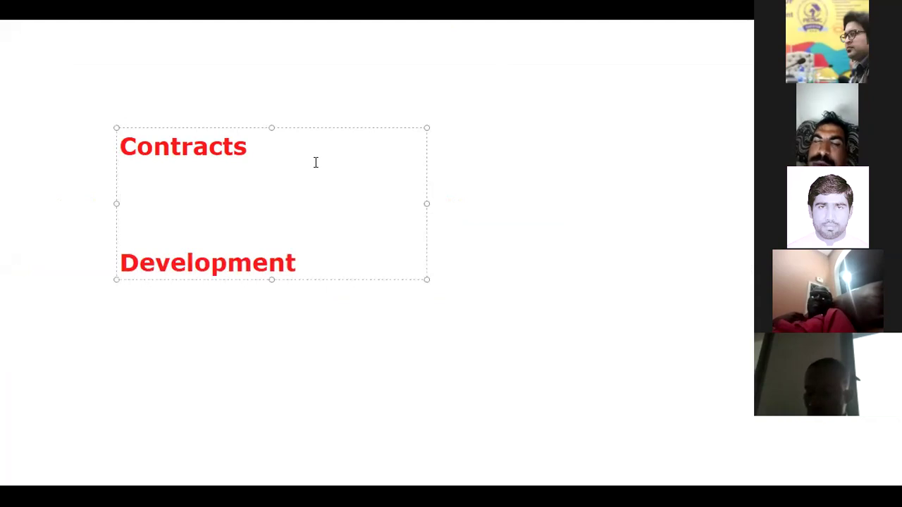
Add the line Process Development between Contracts and Development in the whiteboard text box and finish editing it
{"action": "type", "text": "Pro"}
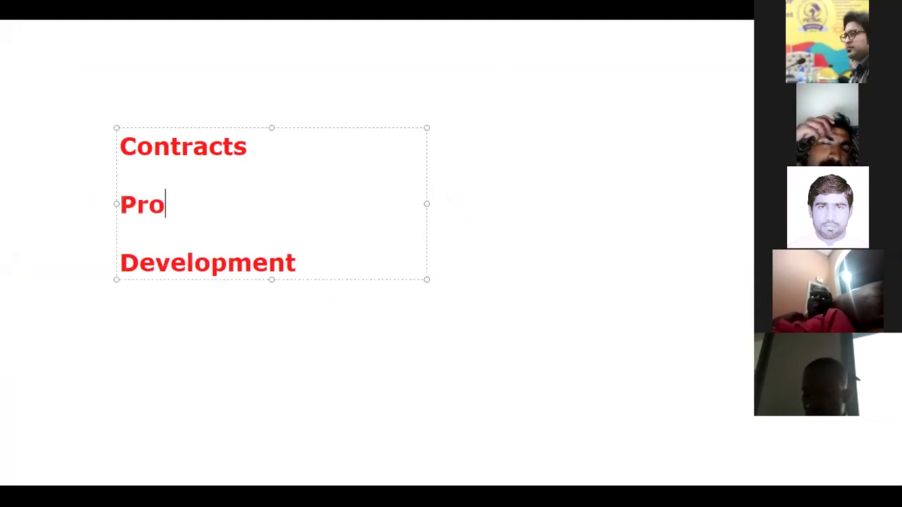
{"action": "type", "text": "cess Deve"}
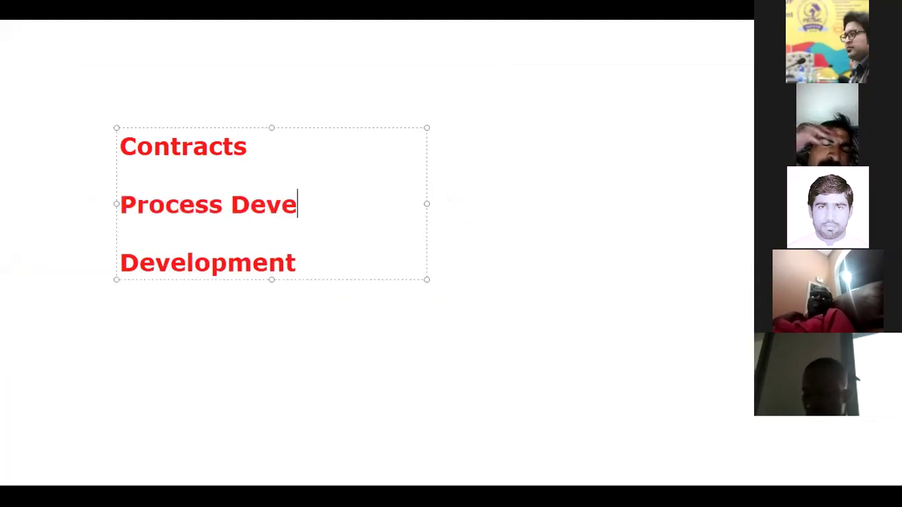
{"action": "type", "text": "lopment"}
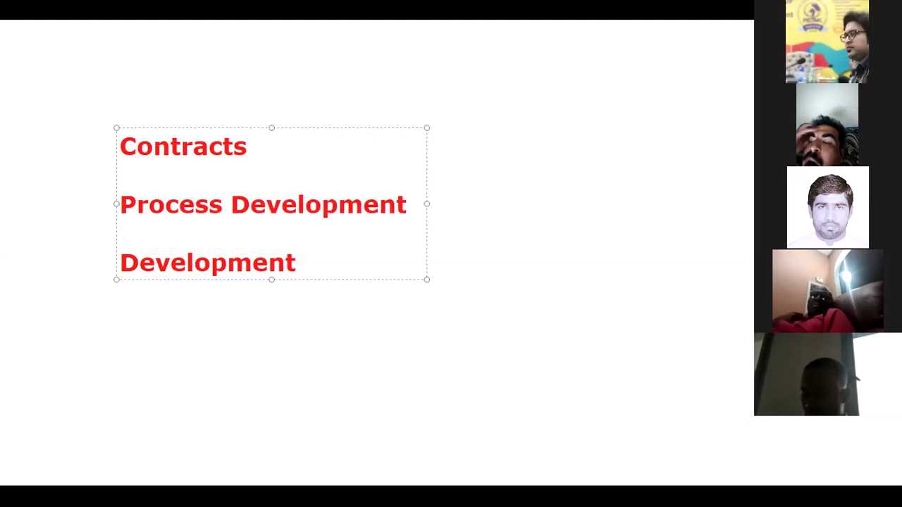
{"action": "left_click", "coordinate": [365, 306]}
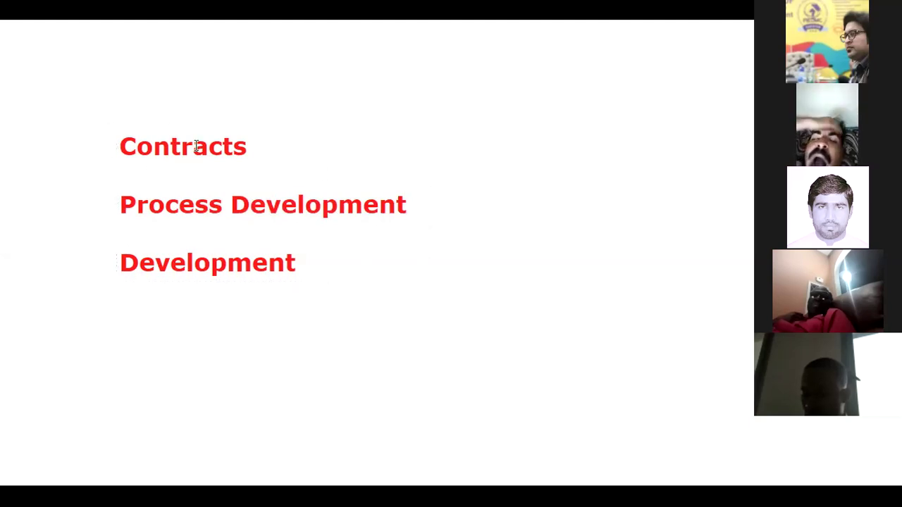
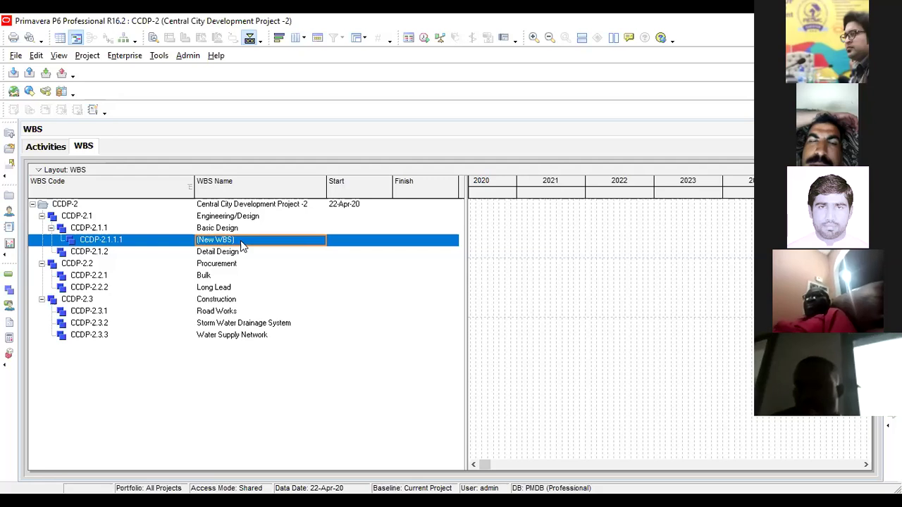
Name the new WBS element under Basic Design Road Works, copying the name from the Construction branch
{"action": "left_click", "coordinate": [243, 242]}
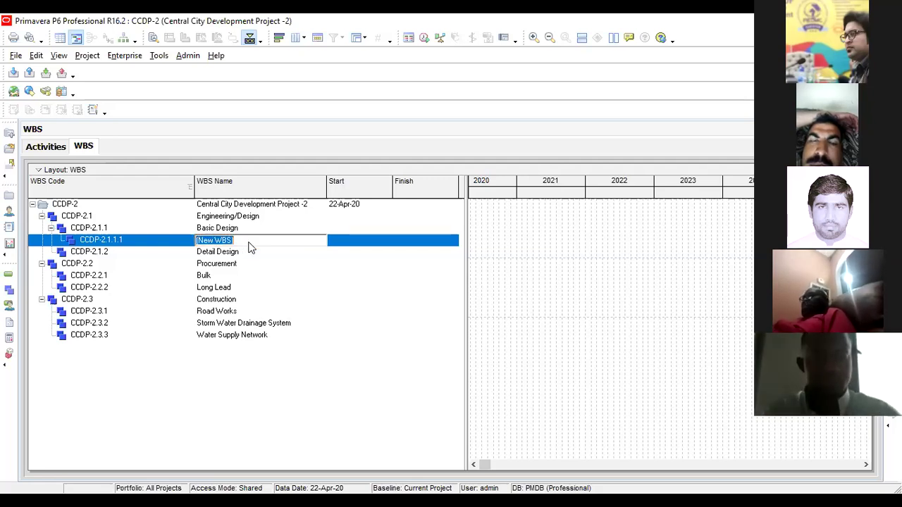
{"action": "left_click", "coordinate": [251, 312]}
{"action": "key", "text": "ctrl+c"}
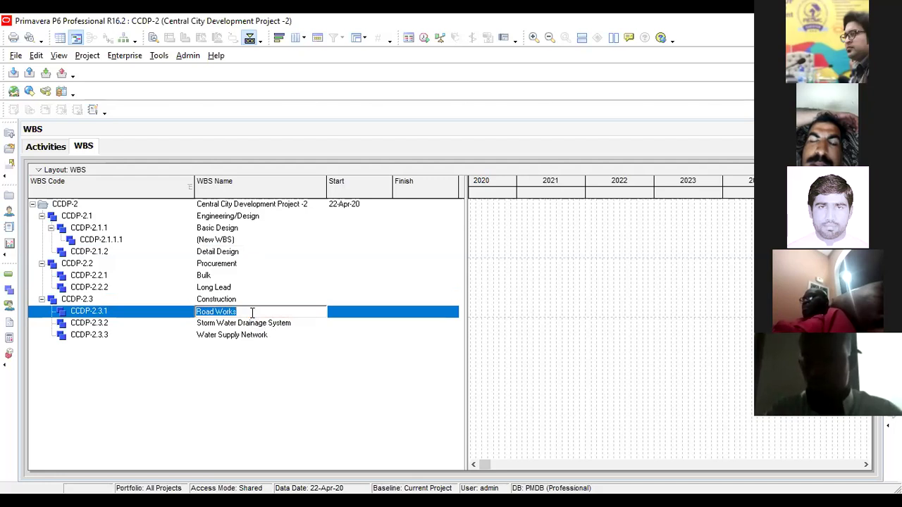
{"action": "left_click", "coordinate": [252, 240]}
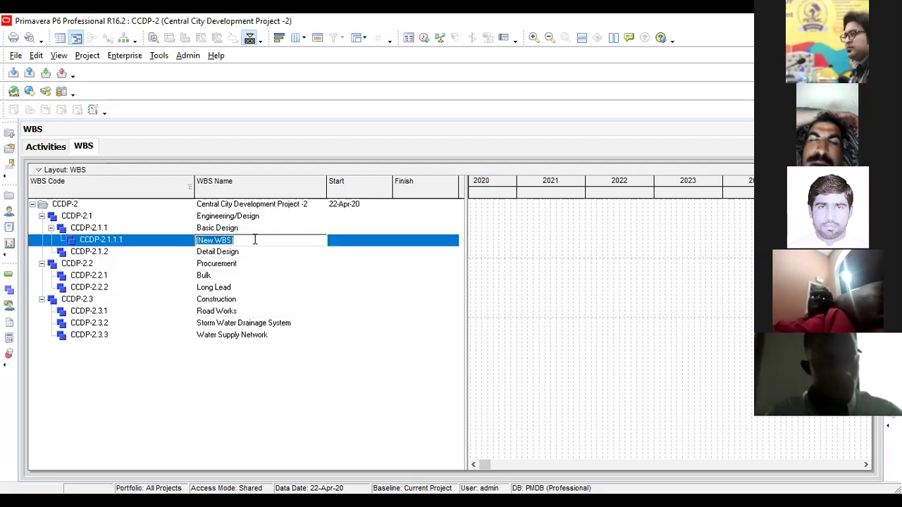
{"action": "key", "text": "ctrl+v"}
{"action": "key", "text": "Return"}
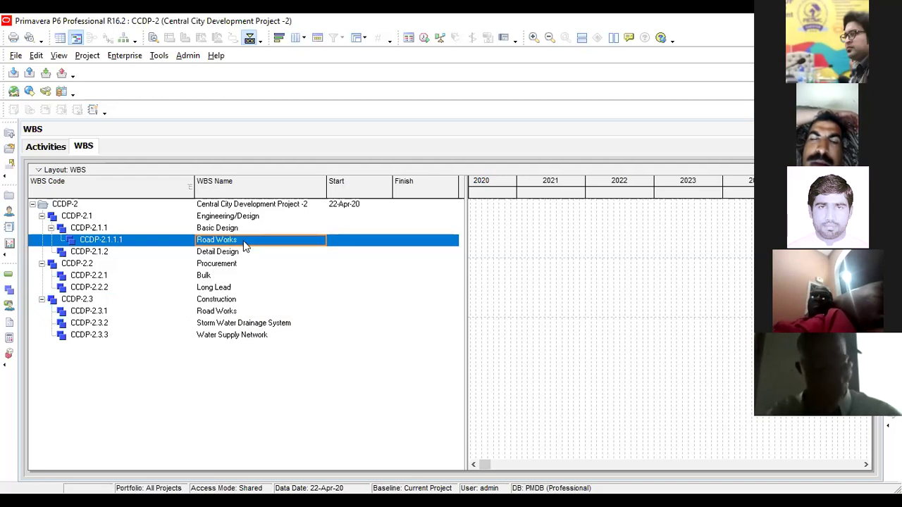
Add a second WBS element under Basic Design named Storm Water Drainage System, copying the name from the Construction branch
{"action": "left_click", "coordinate": [238, 231]}
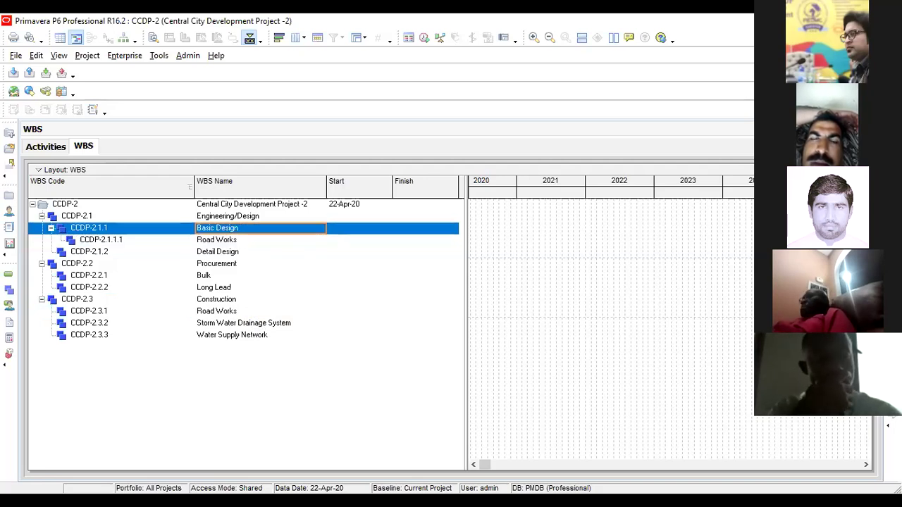
{"action": "key", "text": "Insert"}
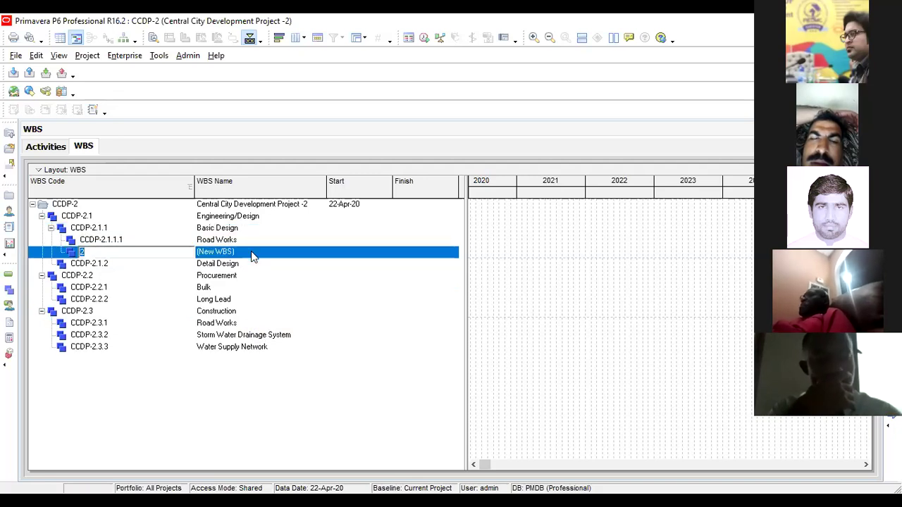
{"action": "left_click", "coordinate": [296, 337]}
{"action": "left_click", "coordinate": [301, 337]}
{"action": "key", "text": "ctrl+c"}
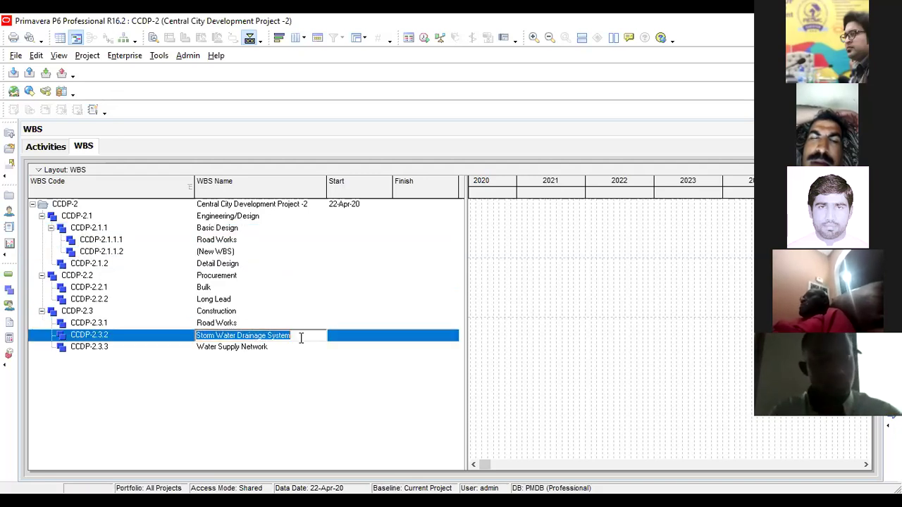
{"action": "left_click", "coordinate": [264, 252]}
{"action": "left_click", "coordinate": [265, 253]}
{"action": "key", "text": "ctrl+v"}
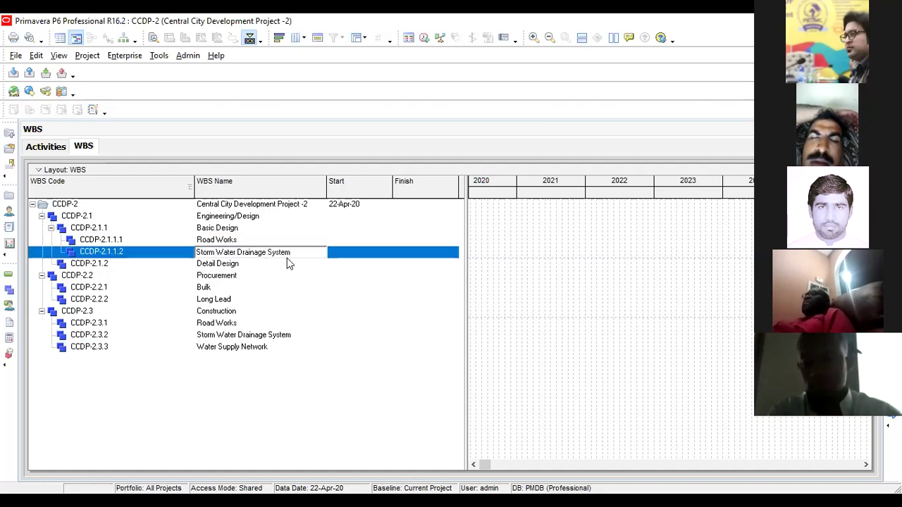
{"action": "key", "text": "Return"}
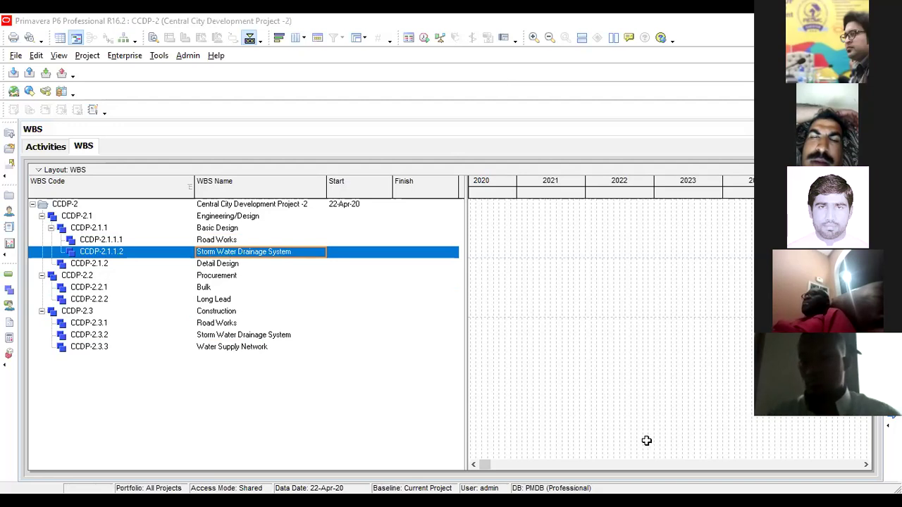
Switch to the BOQ Gen.xlsx workbook in Excel and review the work descriptions from Road Works to Electrification and Street lighting Works
{"action": "key", "text": "alt+Tab"}
{"action": "left_click", "coordinate": [77, 471]}
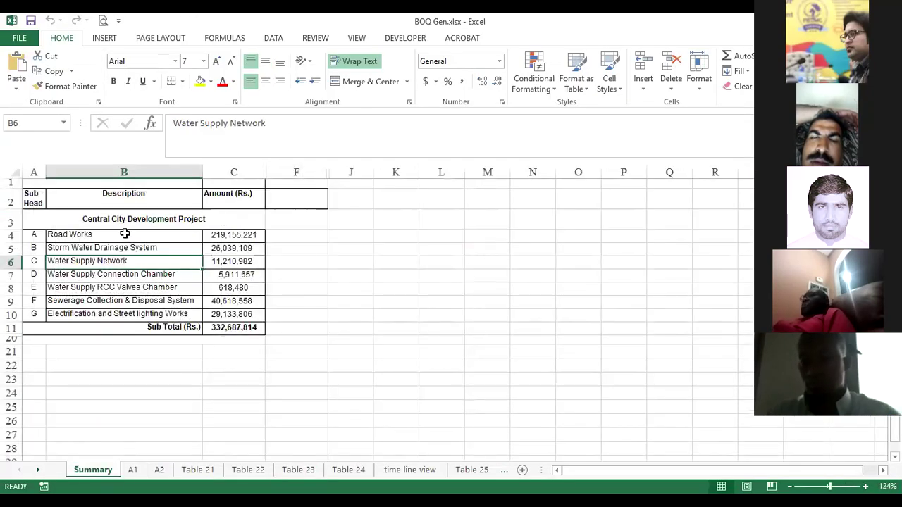
{"action": "left_click", "coordinate": [125, 234]}
{"action": "left_click", "coordinate": [134, 248]}
{"action": "left_click", "coordinate": [137, 261]}
{"action": "left_click", "coordinate": [141, 274]}
{"action": "left_click", "coordinate": [150, 288]}
{"action": "left_click", "coordinate": [157, 301]}
{"action": "left_click", "coordinate": [160, 313]}
{"action": "left_click", "coordinate": [162, 299]}
{"action": "left_click", "coordinate": [157, 287]}
{"action": "left_click", "coordinate": [151, 274]}
{"action": "left_click", "coordinate": [147, 261]}
{"action": "left_click", "coordinate": [143, 248]}
{"action": "left_click", "coordinate": [133, 234]}
{"action": "left_click", "coordinate": [148, 249]}
{"action": "left_click", "coordinate": [156, 261]}
{"action": "left_click", "coordinate": [166, 276]}
{"action": "left_click", "coordinate": [174, 289]}
{"action": "left_click", "coordinate": [172, 301]}
{"action": "left_click", "coordinate": [184, 315]}
{"action": "left_click", "coordinate": [186, 301]}
{"action": "left_click", "coordinate": [179, 288]}
{"action": "left_click", "coordinate": [176, 274]}
{"action": "left_click", "coordinate": [175, 261]}
{"action": "left_click", "coordinate": [170, 248]}
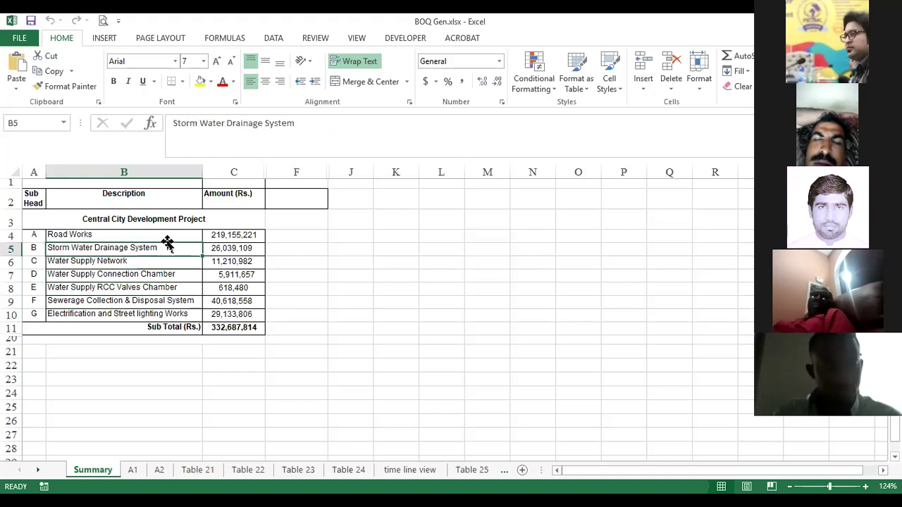
{"action": "left_click", "coordinate": [167, 235]}
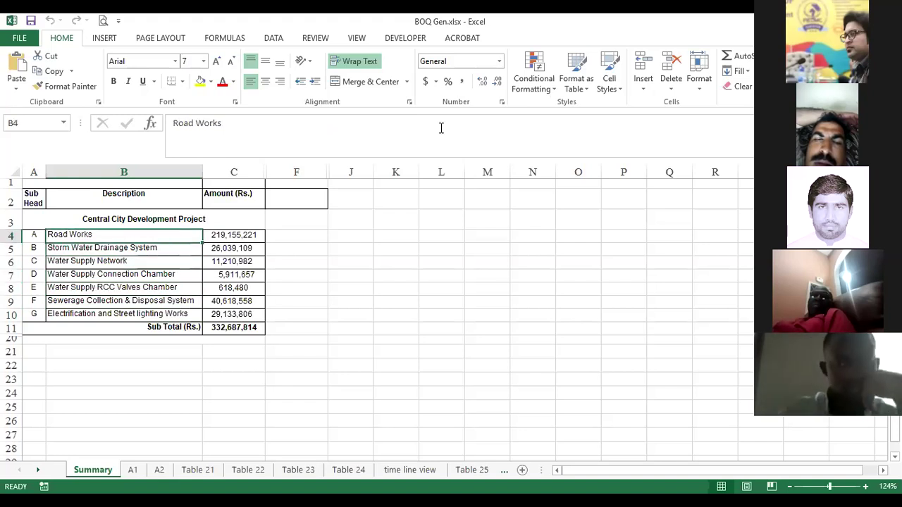
Switch back to Primavera P6 and add a WBS element under Basic Design named Water Supply Network, copied from the Construction branch
{"action": "key", "text": "alt+Tab"}
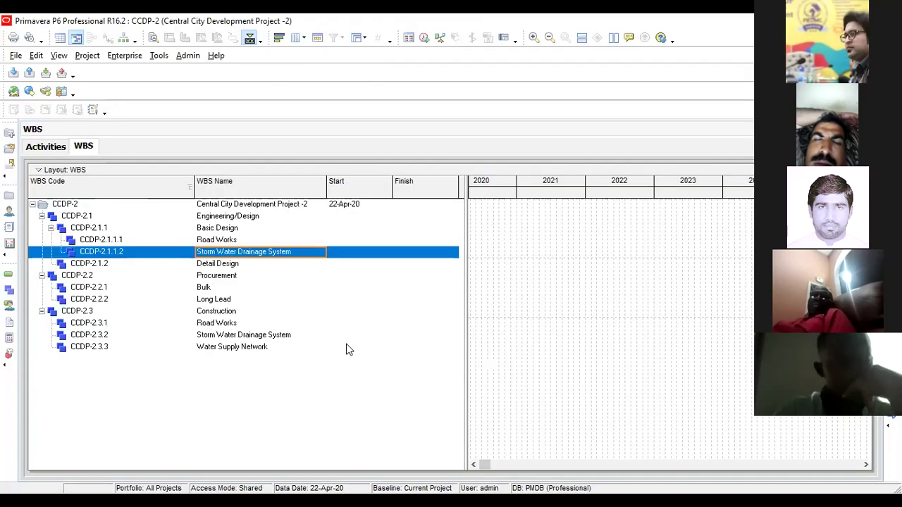
{"action": "left_click", "coordinate": [231, 229]}
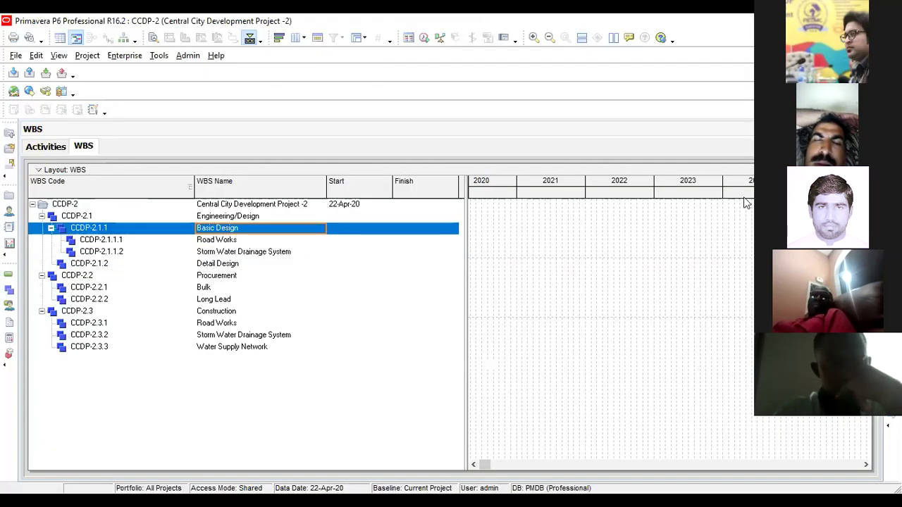
{"action": "key", "text": "Insert"}
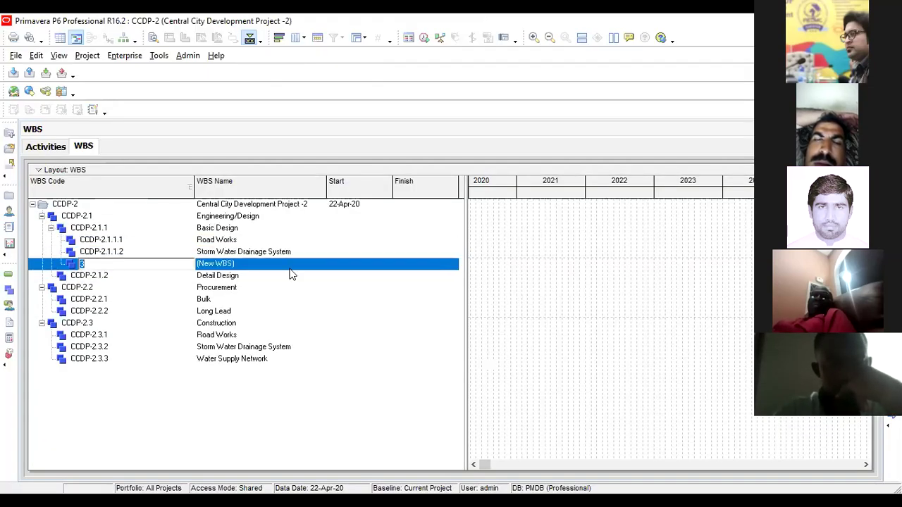
{"action": "left_click", "coordinate": [291, 360]}
{"action": "left_click", "coordinate": [292, 360]}
{"action": "key", "text": "ctrl+c"}
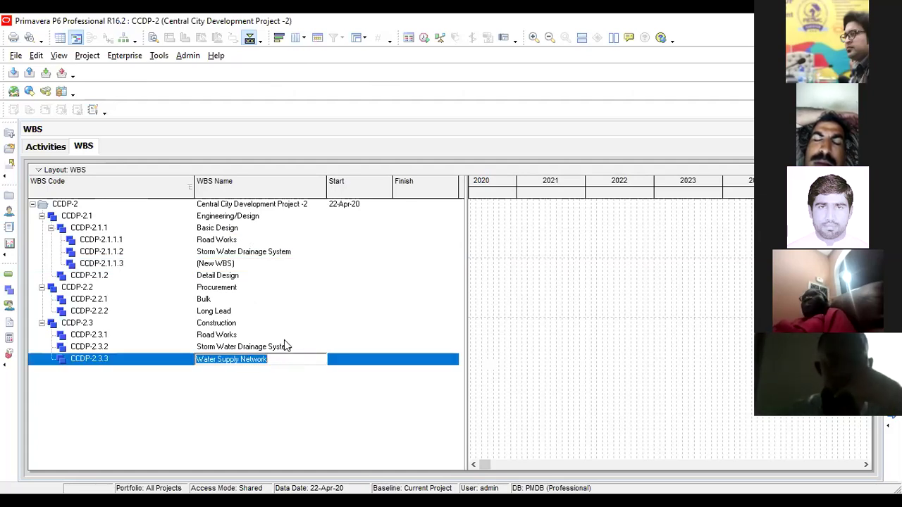
{"action": "left_click", "coordinate": [279, 266]}
{"action": "left_click", "coordinate": [283, 264]}
{"action": "key", "text": "ctrl+v"}
{"action": "key", "text": "Return"}
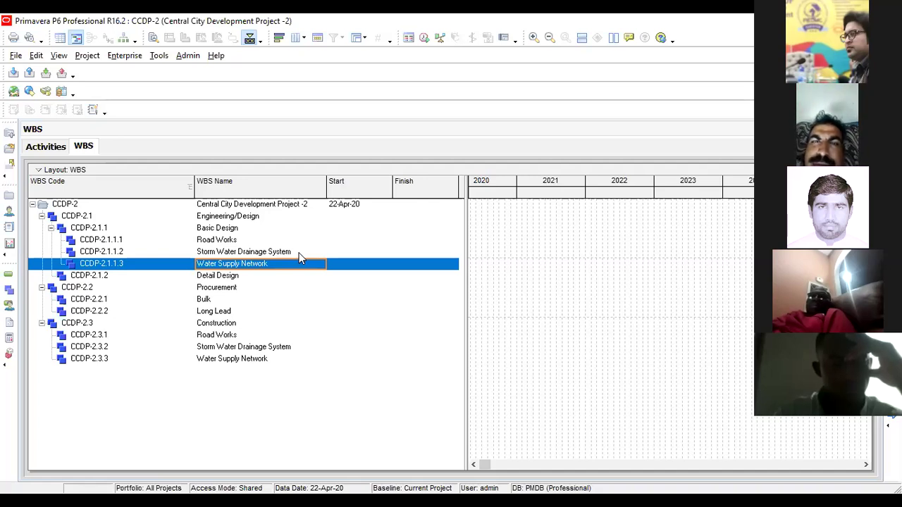
Add a WBS element under Detail Design named Road Works, copying the name from the Basic Design branch
{"action": "left_click", "coordinate": [243, 241]}
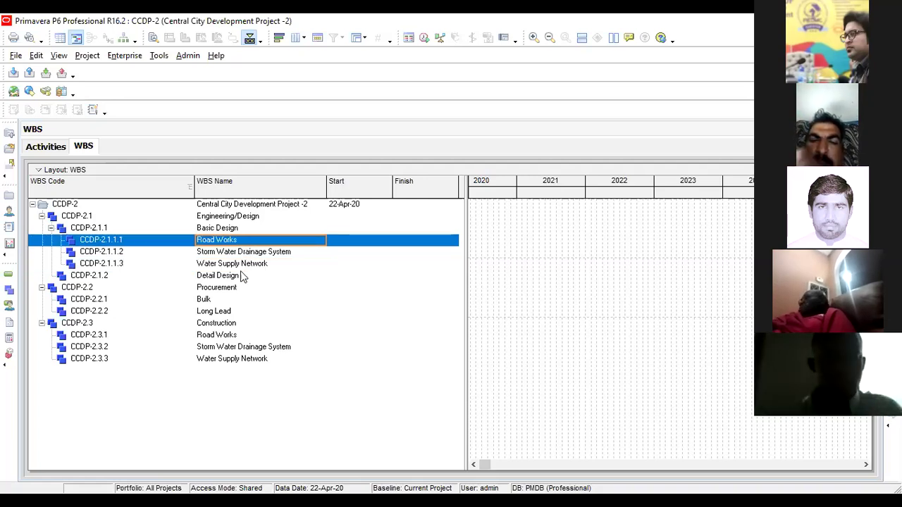
{"action": "left_click", "coordinate": [241, 275]}
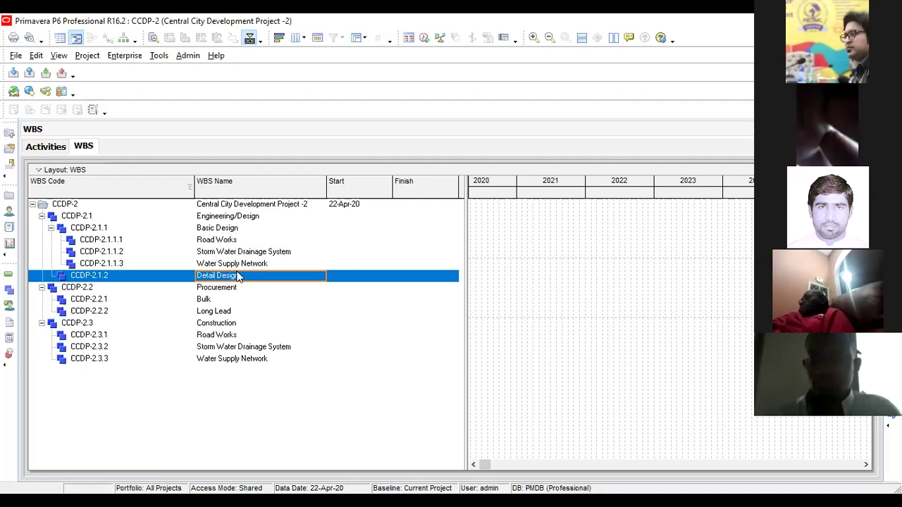
{"action": "key", "text": "Insert"}
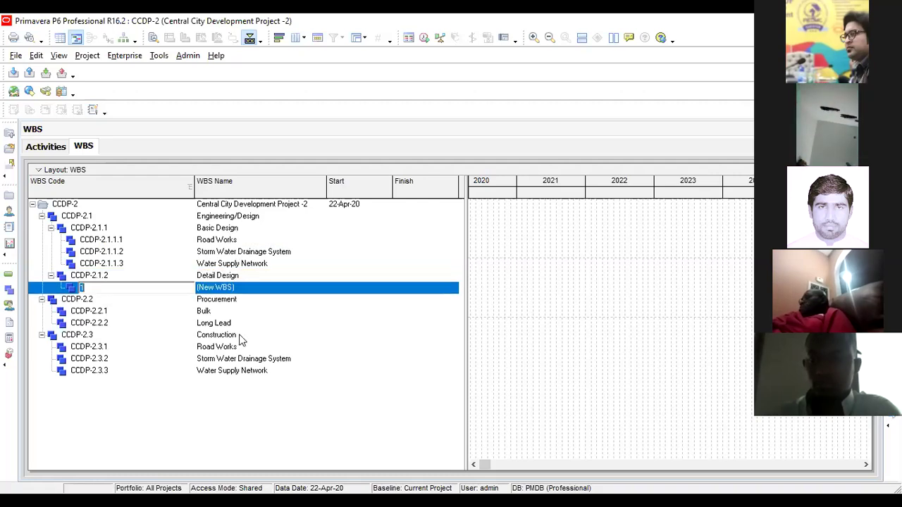
{"action": "left_click", "coordinate": [258, 241]}
{"action": "left_click", "coordinate": [258, 240]}
{"action": "key", "text": "ctrl+c"}
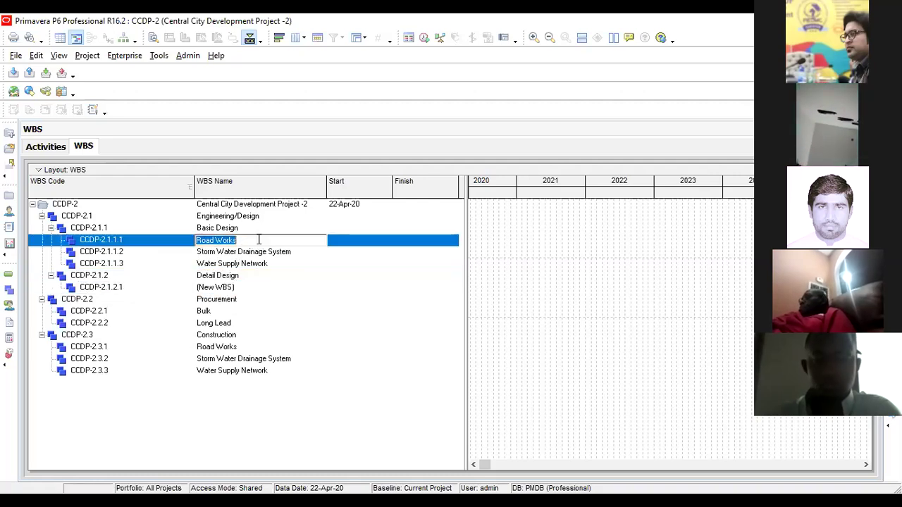
{"action": "left_click", "coordinate": [255, 289]}
{"action": "key", "text": "ctrl+v"}
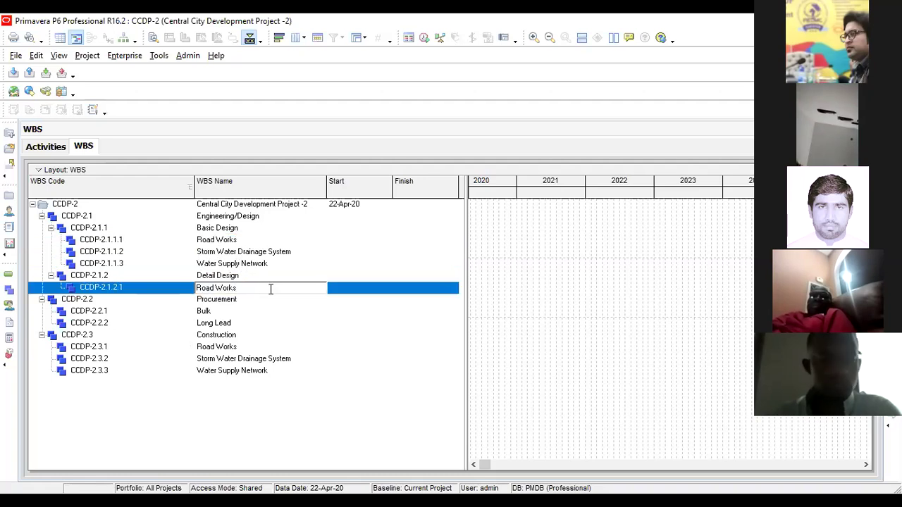
{"action": "key", "text": "Return"}
Add a second WBS element under Detail Design named Storm Water Drainage System, copying the name from the Basic Design branch
{"action": "left_click", "coordinate": [292, 254]}
{"action": "left_click", "coordinate": [306, 253]}
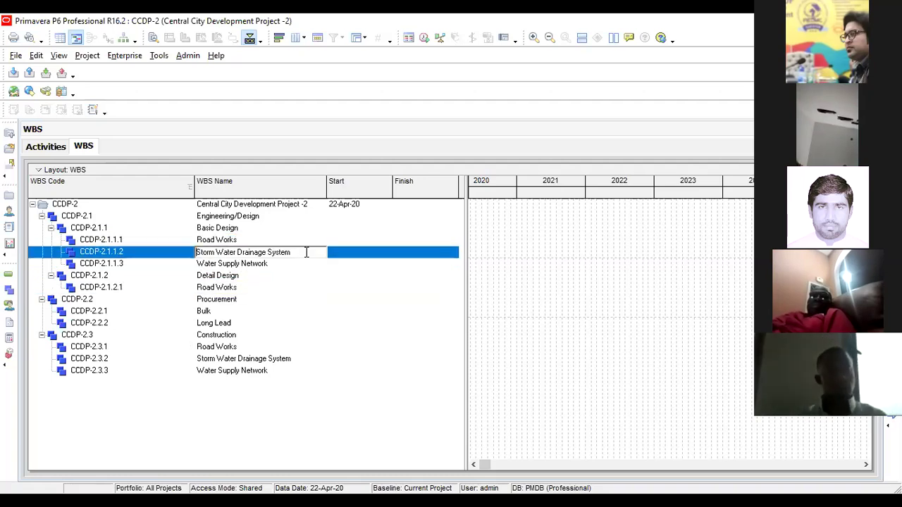
{"action": "left_click_drag", "start_coordinate": [252, 253], "coordinate": [191, 256]}
{"action": "key", "text": "ctrl+c"}
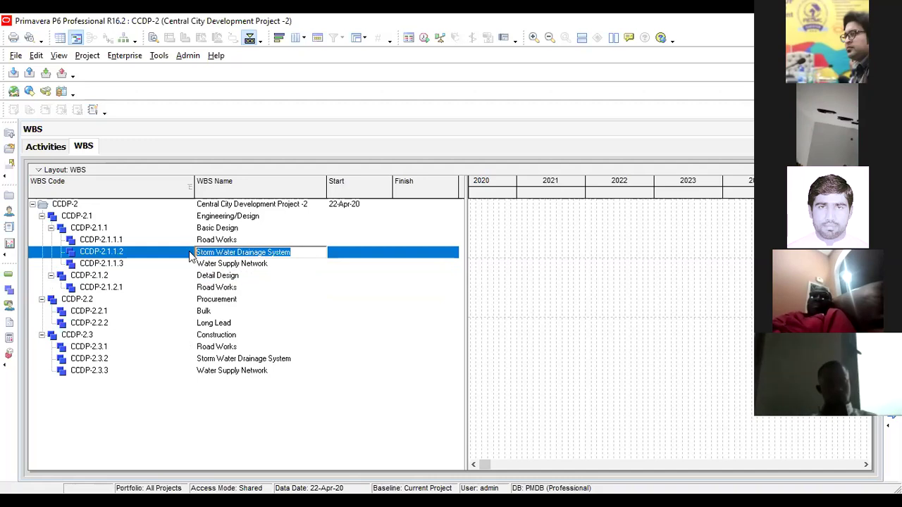
{"action": "left_click", "coordinate": [239, 277]}
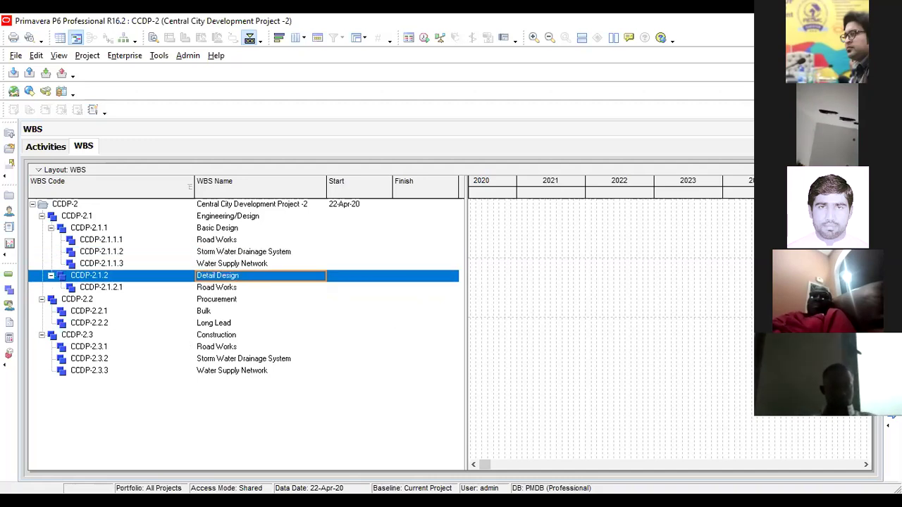
{"action": "key", "text": "Insert"}
{"action": "left_click", "coordinate": [265, 300]}
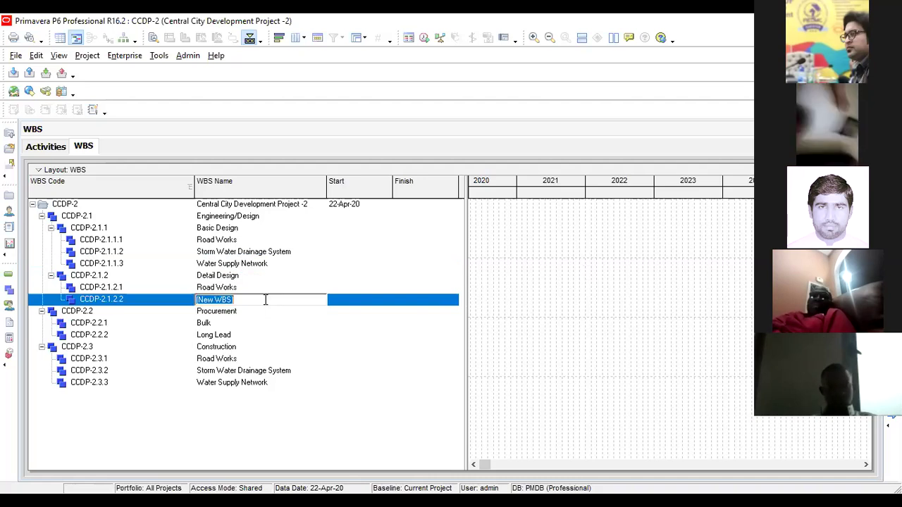
{"action": "key", "text": "ctrl+v"}
{"action": "key", "text": "Return"}
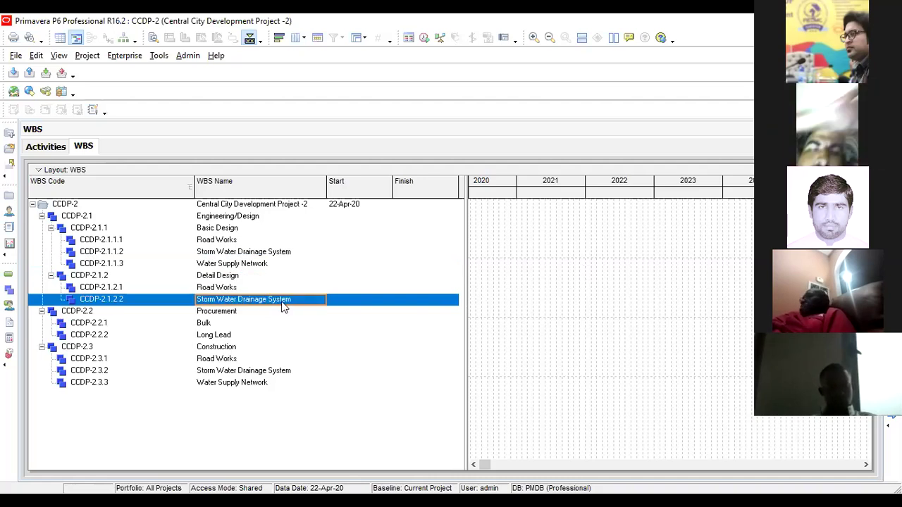
Try to rename the Water Supply Network element under Basic Design as Storm Water Drainage System
{"action": "left_click", "coordinate": [274, 266]}
{"action": "left_click", "coordinate": [276, 266]}
{"action": "left_click_drag", "start_coordinate": [276, 266], "coordinate": [195, 271]}
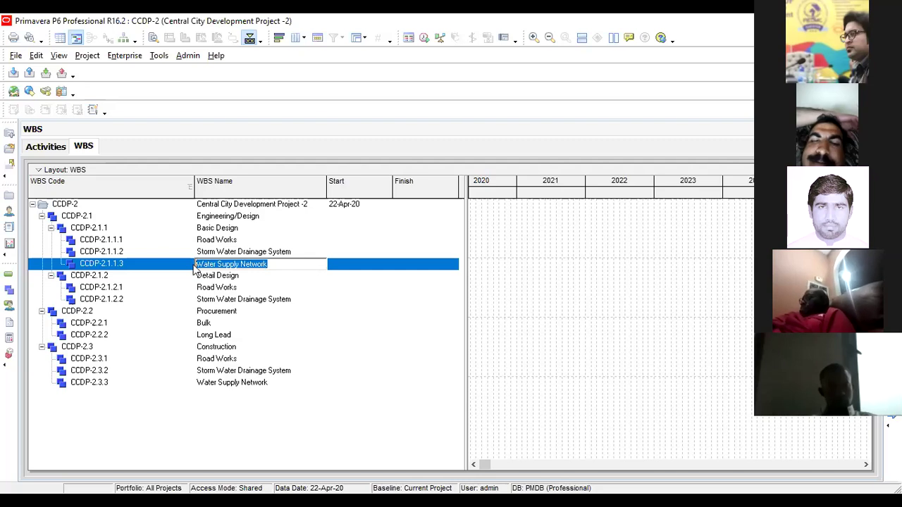
{"action": "key", "text": "ctrl+v"}
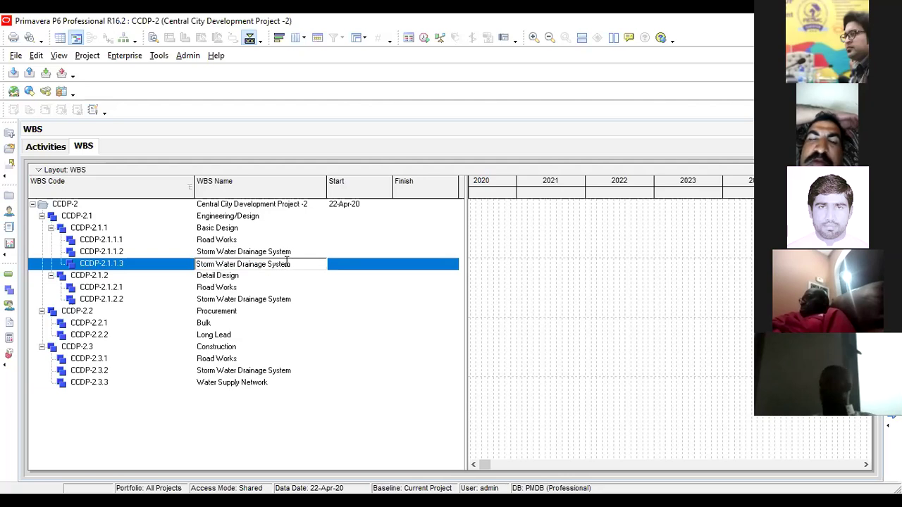
{"action": "key", "text": "Return"}
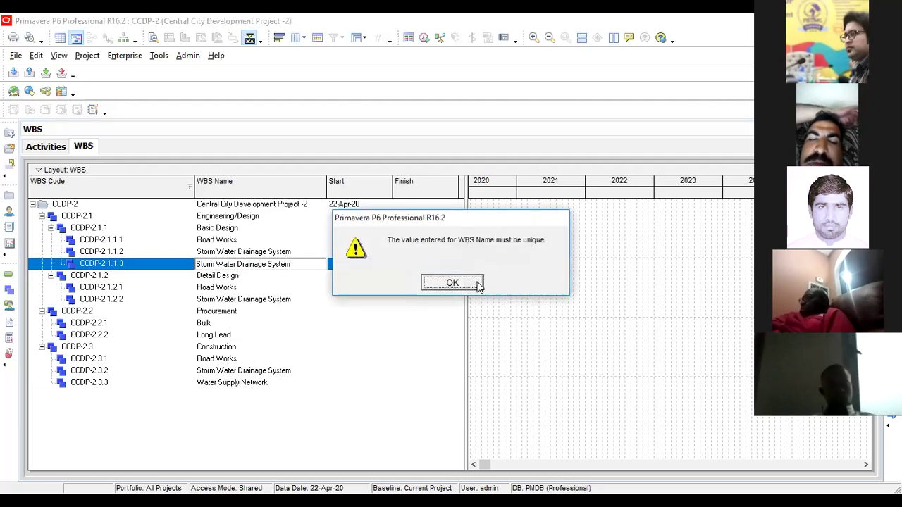
{"action": "left_click", "coordinate": [453, 283]}
Rename the third Basic Design element back to Water Supply Network, copying the name from the Construction branch
{"action": "left_click", "coordinate": [296, 383]}
{"action": "left_click", "coordinate": [268, 384]}
{"action": "left_click_drag", "start_coordinate": [268, 384], "coordinate": [196, 385]}
{"action": "key", "text": "ctrl+c"}
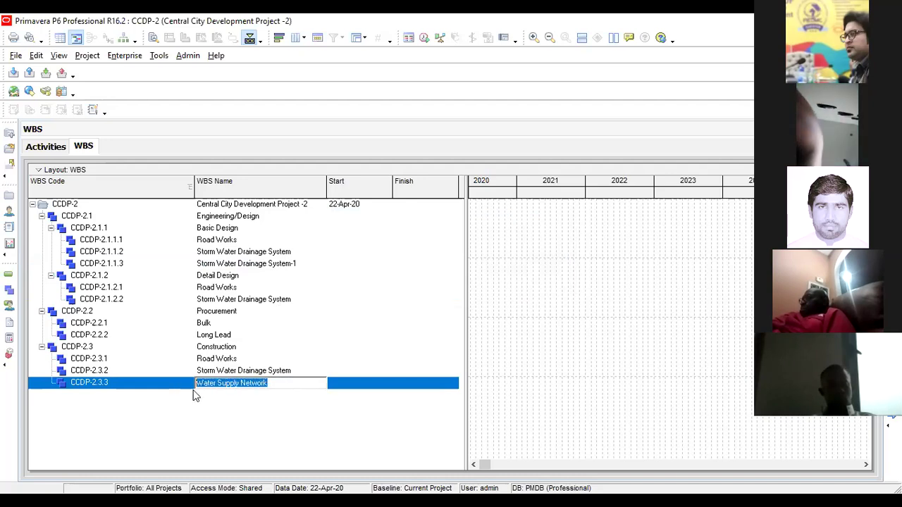
{"action": "left_click", "coordinate": [304, 265]}
{"action": "left_click", "coordinate": [304, 265]}
{"action": "key", "text": "ctrl+v"}
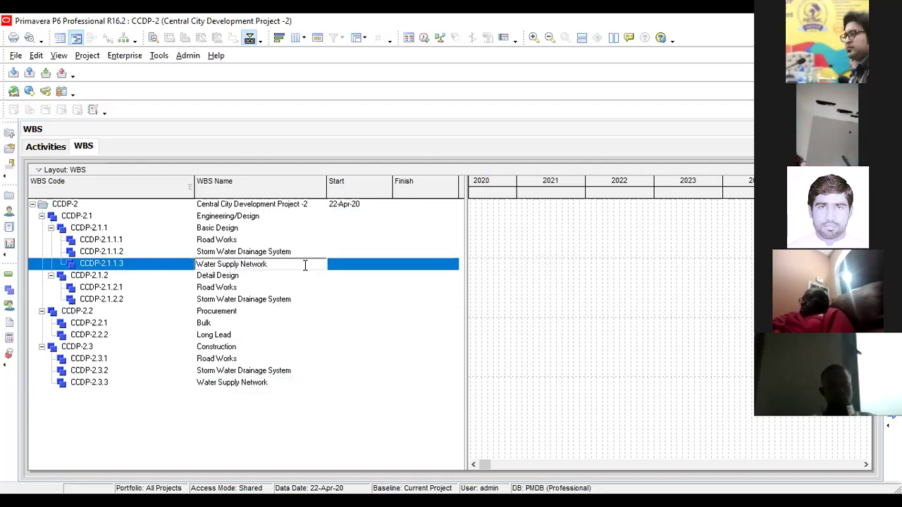
{"action": "key", "text": "Return"}
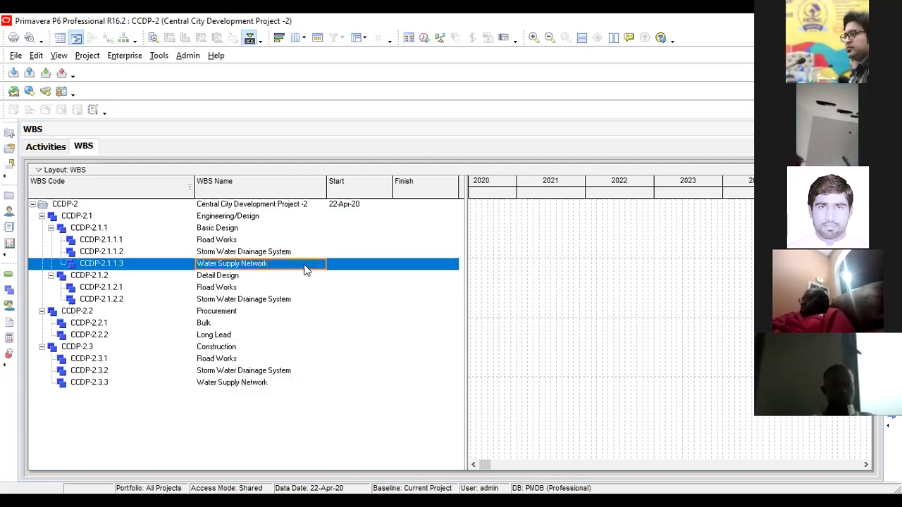
Add a third WBS element under Detail Design, using the copied name Water Supply Network
{"action": "left_click", "coordinate": [248, 278]}
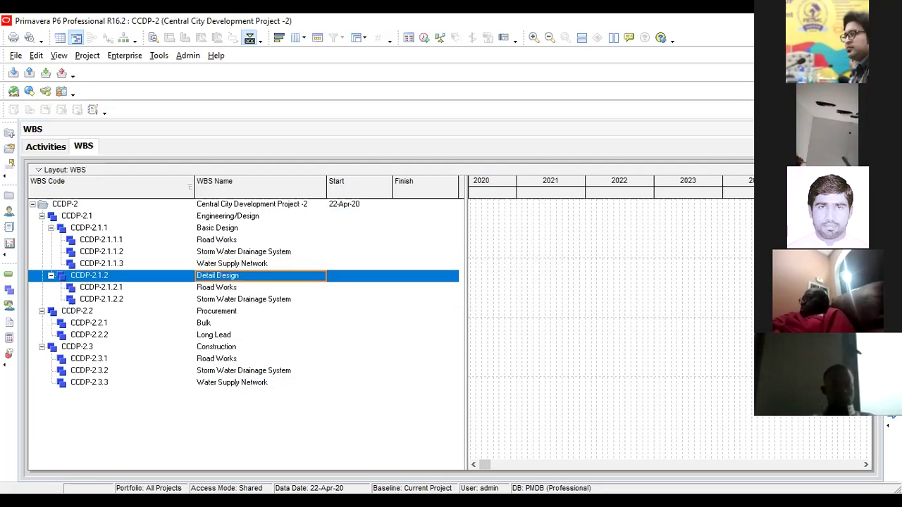
{"action": "key", "text": "Insert"}
{"action": "left_click", "coordinate": [270, 316]}
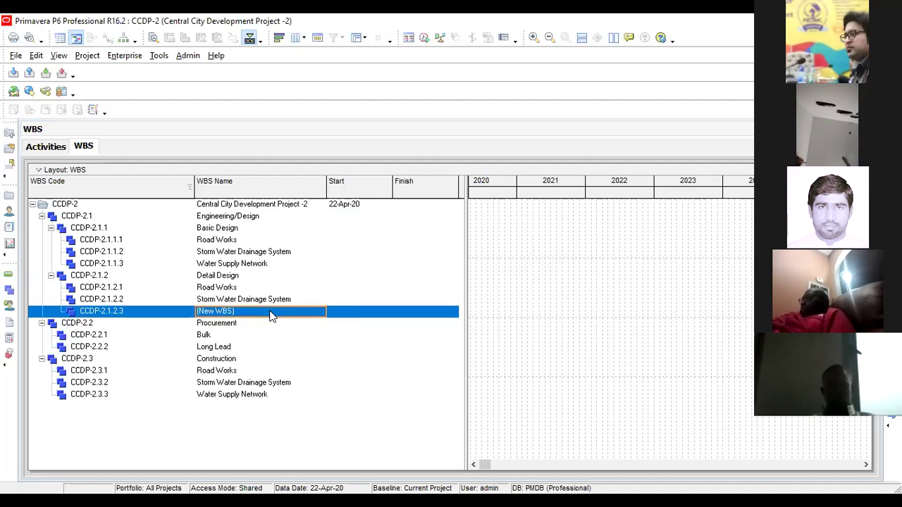
{"action": "left_click", "coordinate": [274, 314]}
{"action": "key", "text": "ctrl+v"}
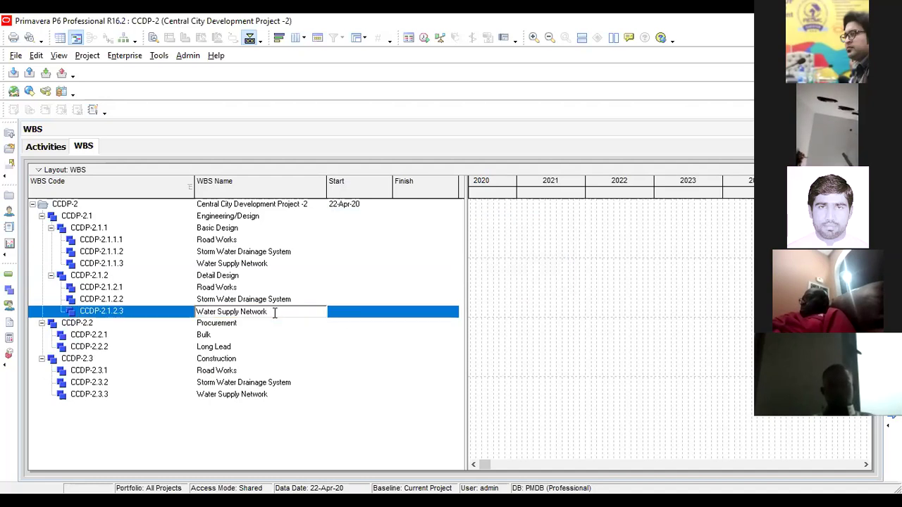
{"action": "key", "text": "Return"}
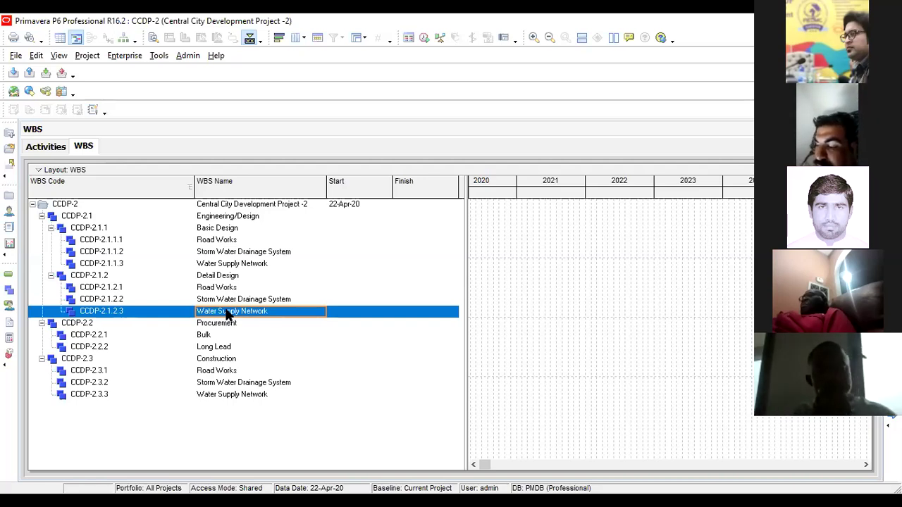
Add a WBS element named Steel under Bulk in the Procurement branch
{"action": "left_click", "coordinate": [220, 334]}
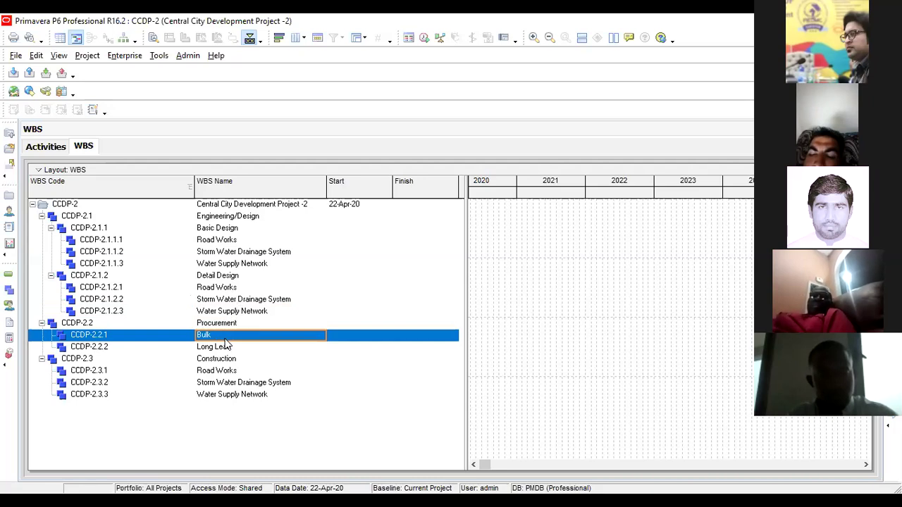
{"action": "key", "text": "Insert"}
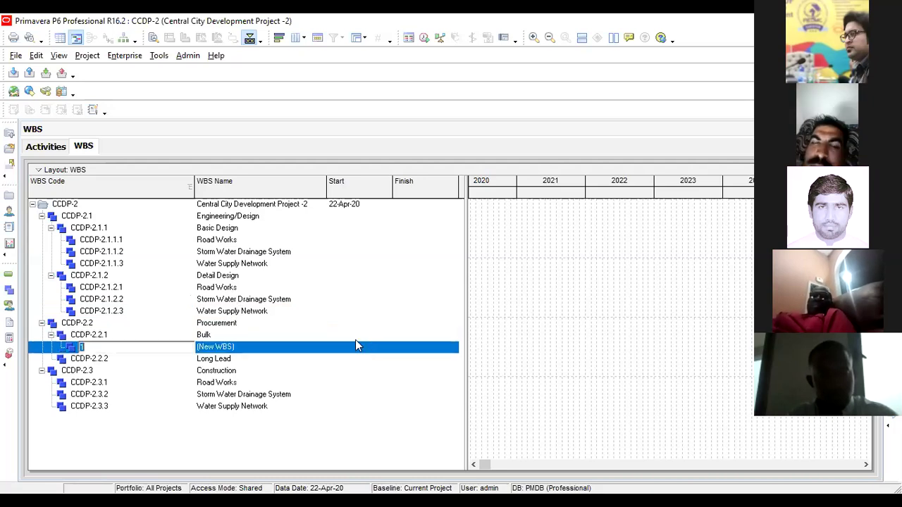
{"action": "left_click", "coordinate": [251, 346]}
{"action": "type", "text": "S"}
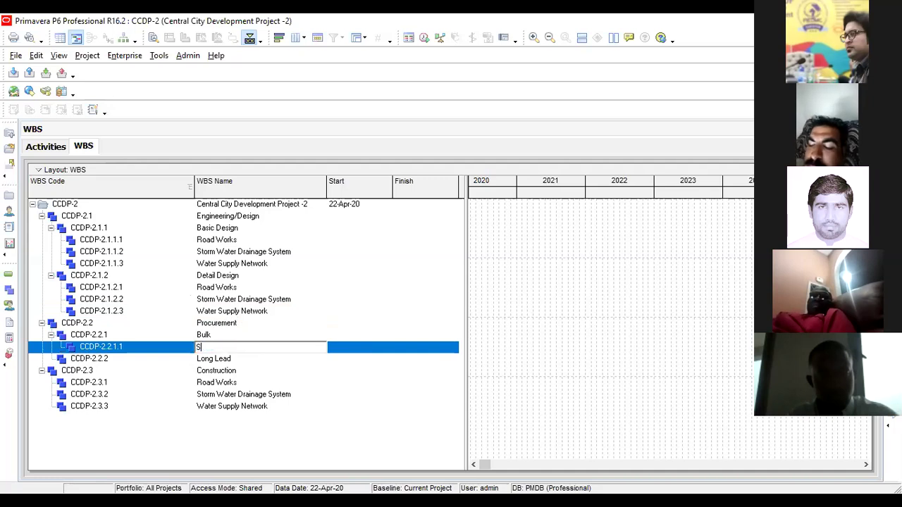
{"action": "type", "text": "teel"}
{"action": "key", "text": "Return"}
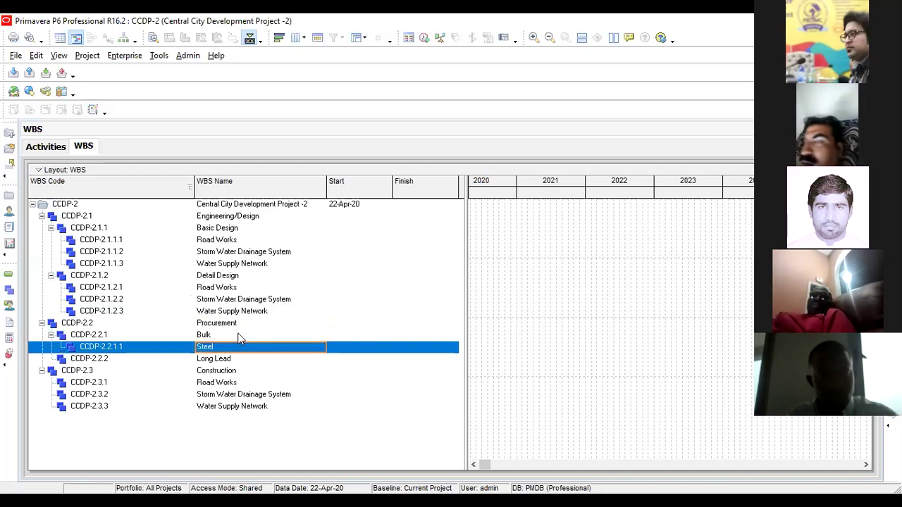
Add a second WBS element under Bulk in the Procurement branch, named Electric Rod
{"action": "left_click", "coordinate": [239, 335]}
{"action": "key", "text": "Insert"}
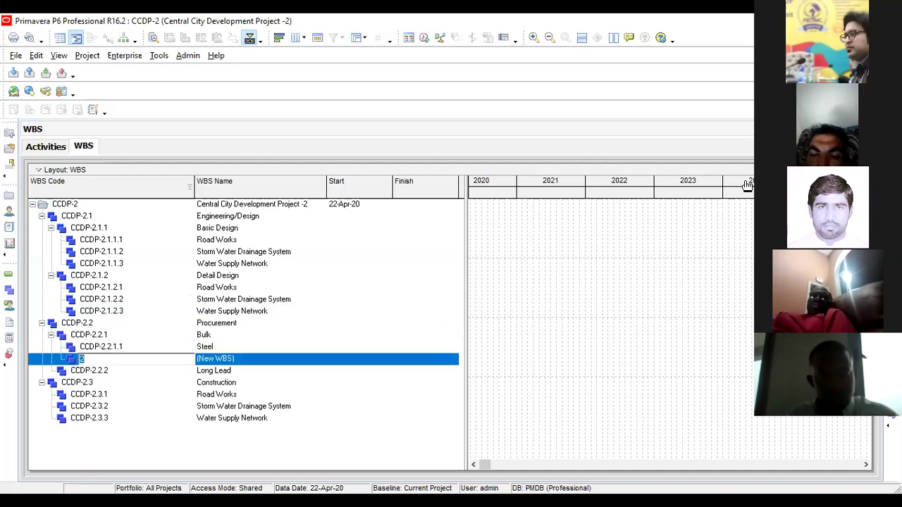
{"action": "left_click", "coordinate": [258, 361]}
{"action": "type", "text": "Electric"}
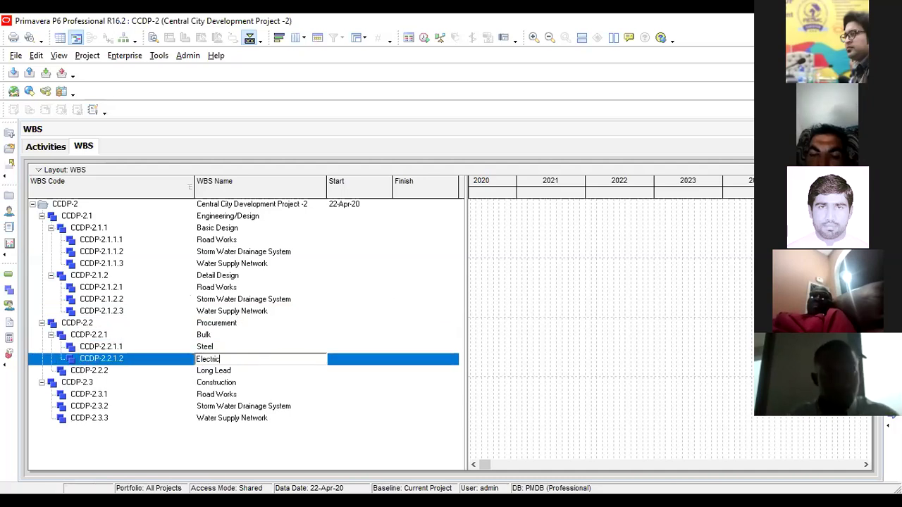
{"action": "key", "text": "Return"}
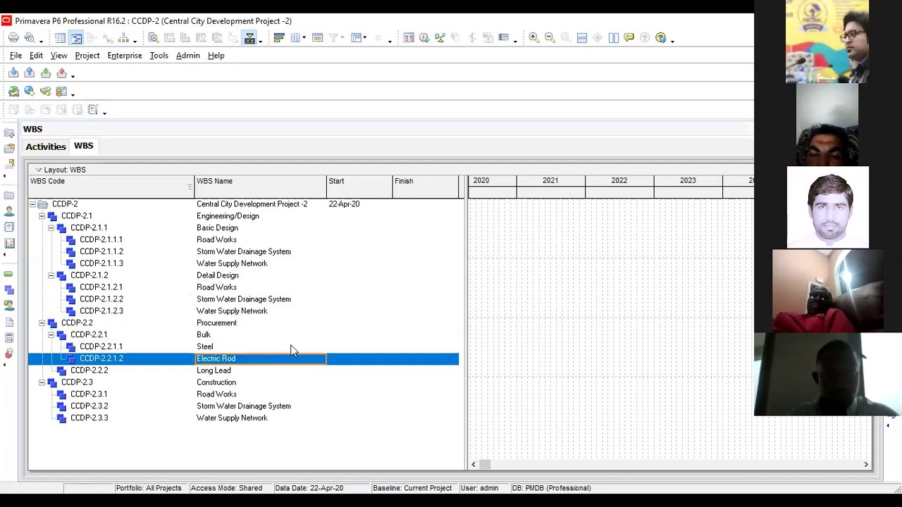
Add a third WBS element under Bulk in the Procurement branch, named Welding Rod
{"action": "left_click", "coordinate": [264, 338]}
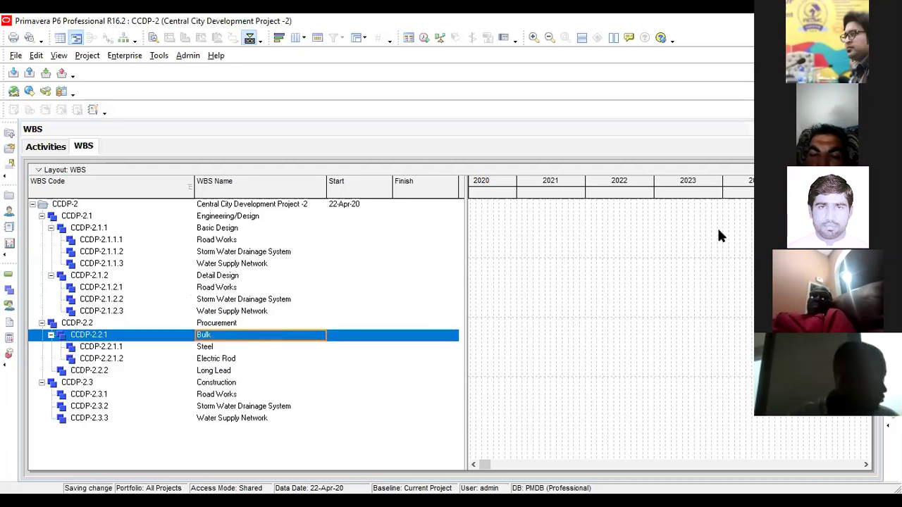
{"action": "key", "text": "Insert"}
{"action": "left_click", "coordinate": [283, 369]}
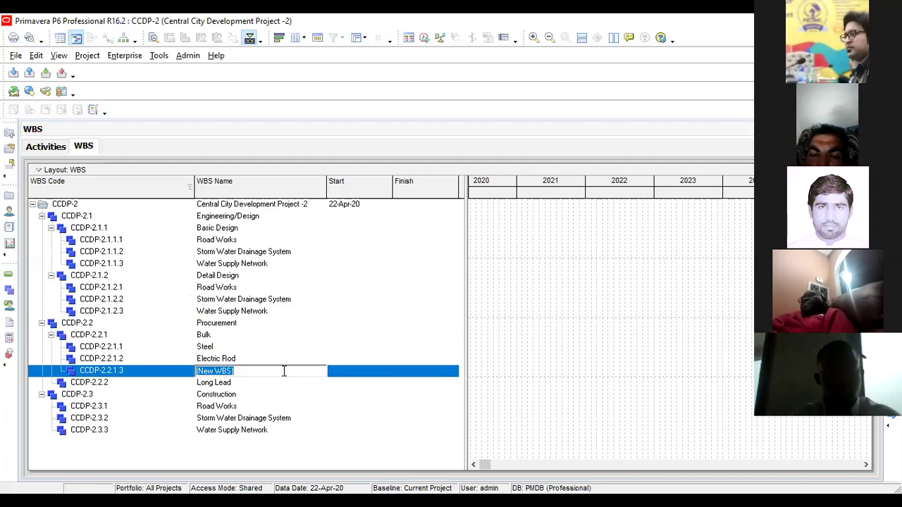
{"action": "type", "text": "Weldin"}
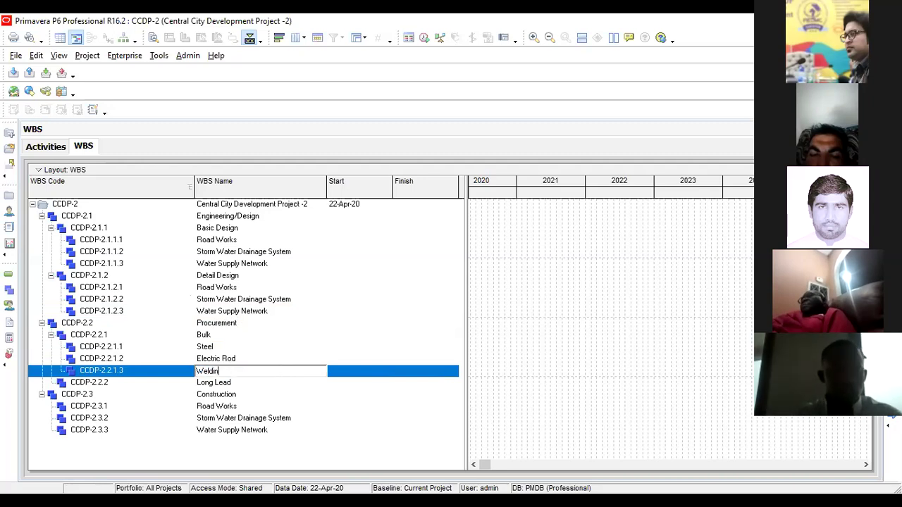
{"action": "type", "text": "g Rod"}
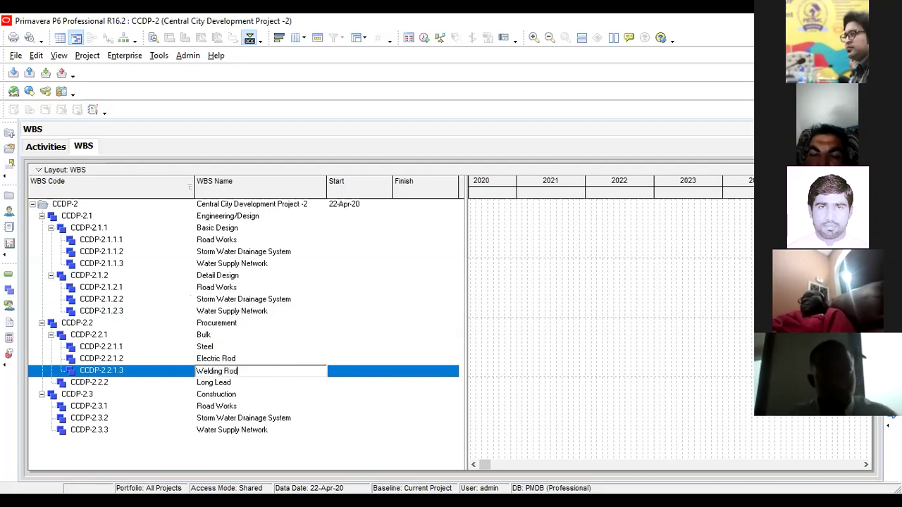
{"action": "key", "text": "Return"}
Add a fourth WBS element under Bulk in the Procurement branch, named Cement
{"action": "left_click", "coordinate": [240, 337]}
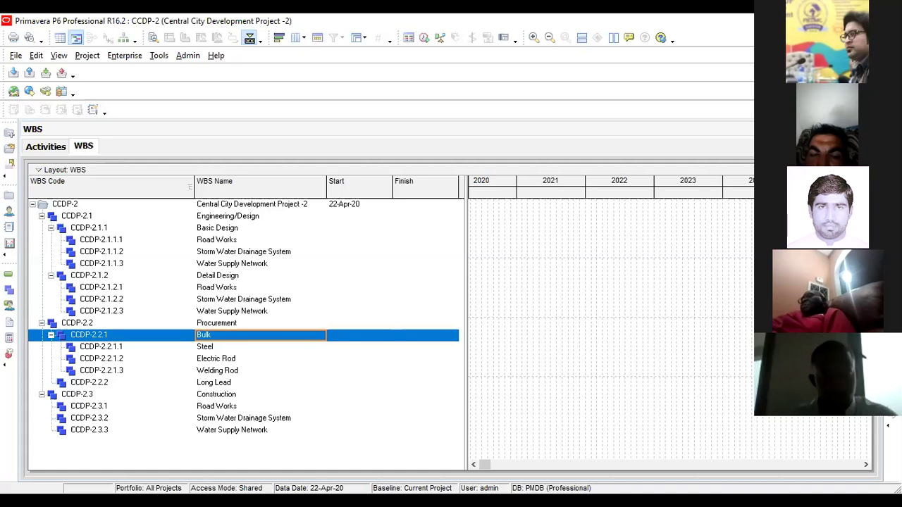
{"action": "key", "text": "Insert"}
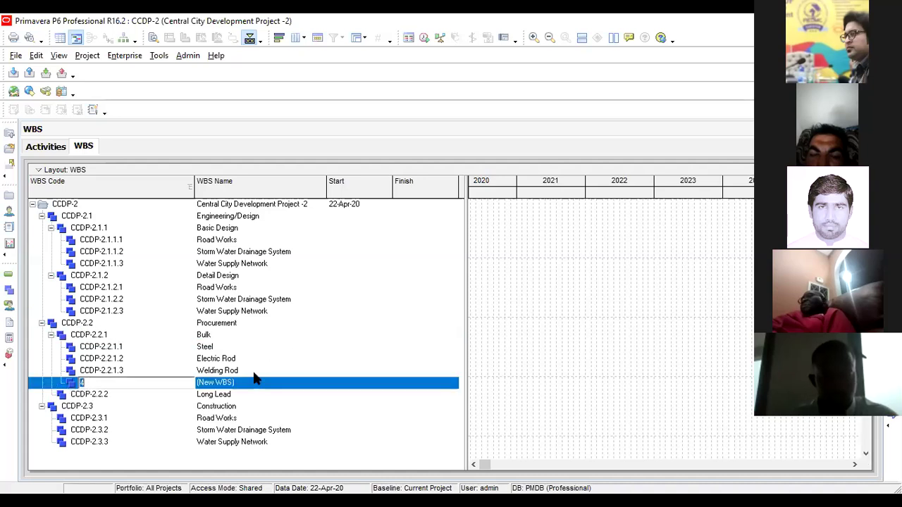
{"action": "left_click", "coordinate": [255, 383]}
{"action": "type", "text": "C"}
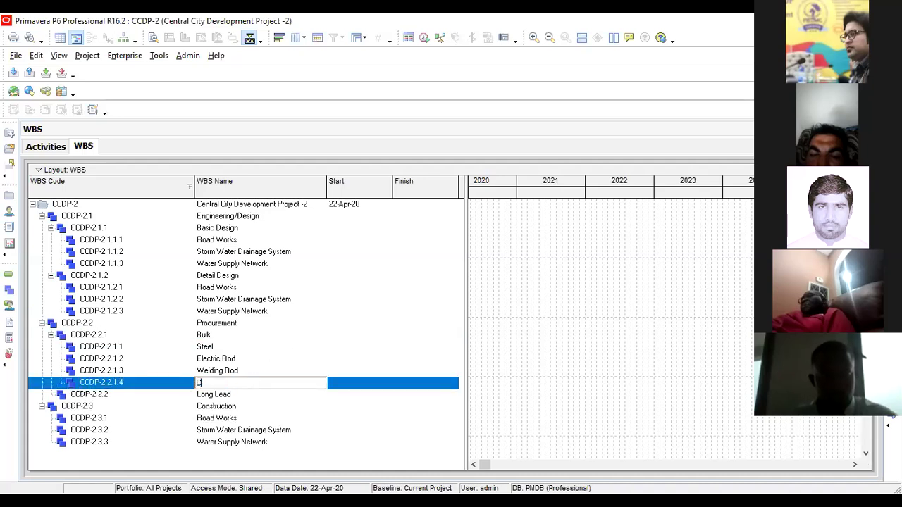
{"action": "key", "text": "Return"}
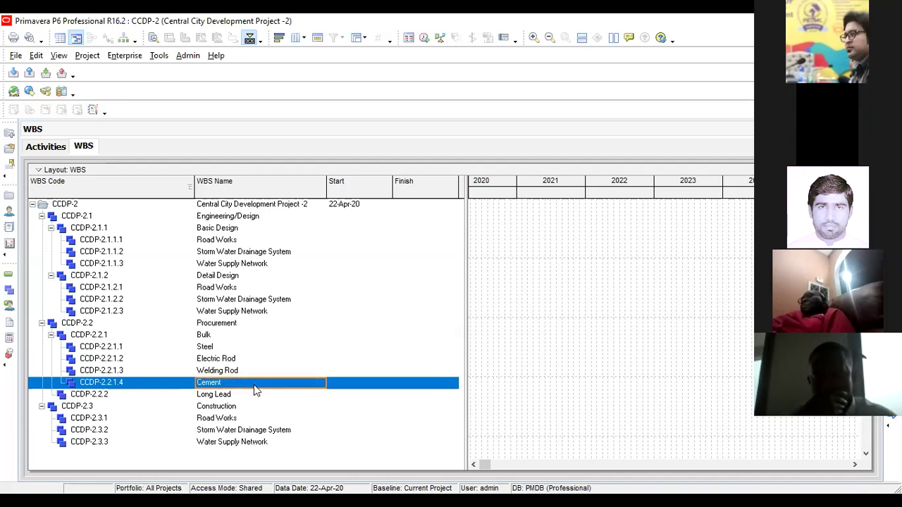
Add a WBS element named Electric Panels under Long Lead in the Procurement branch
{"action": "left_click", "coordinate": [245, 395]}
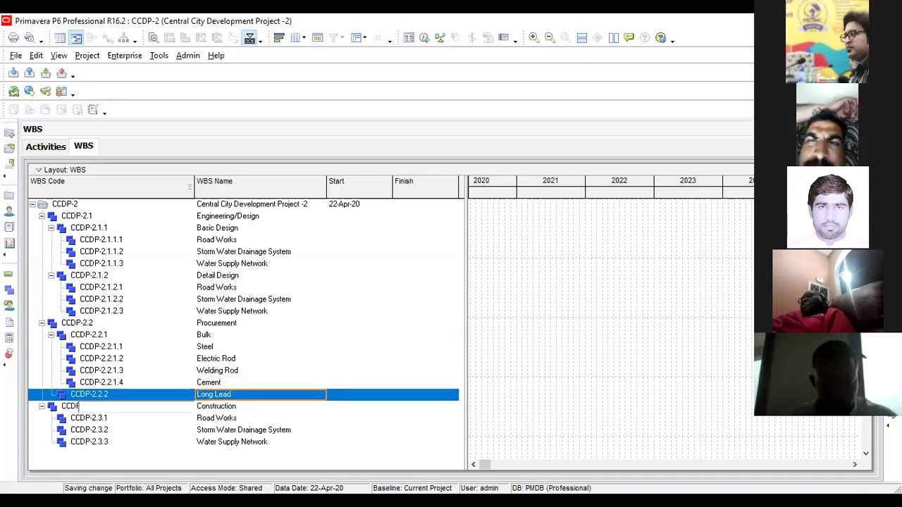
{"action": "left_click", "coordinate": [257, 407]}
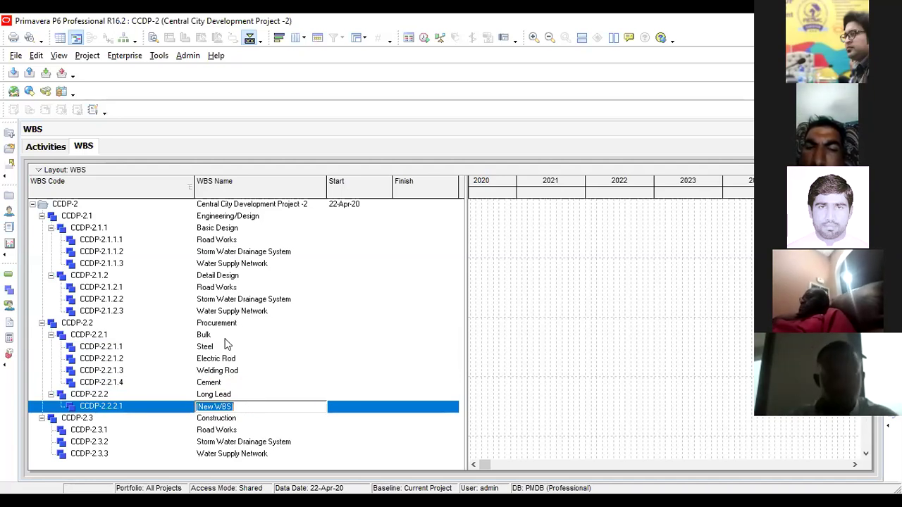
{"action": "left_click", "coordinate": [253, 407]}
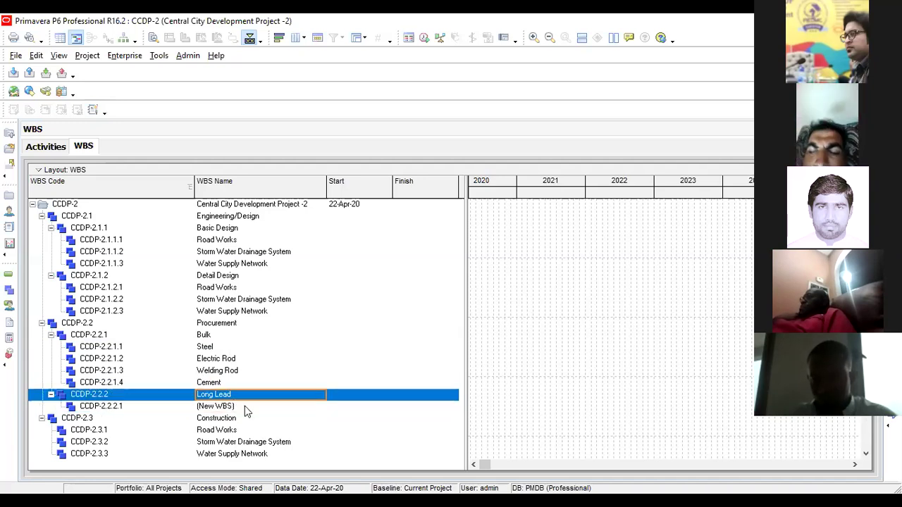
{"action": "double_click", "coordinate": [245, 407]}
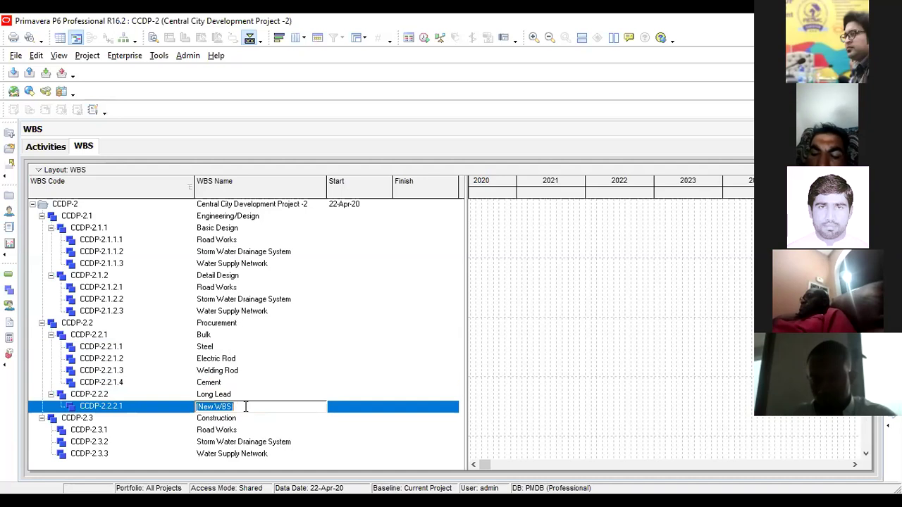
{"action": "type", "text": "Electric"}
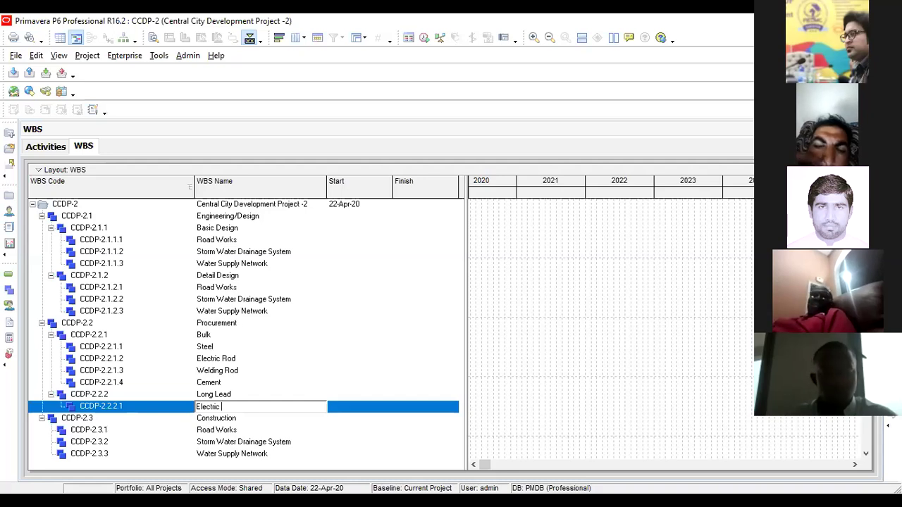
{"action": "type", "text": "Panels"}
{"action": "key", "text": "Return"}
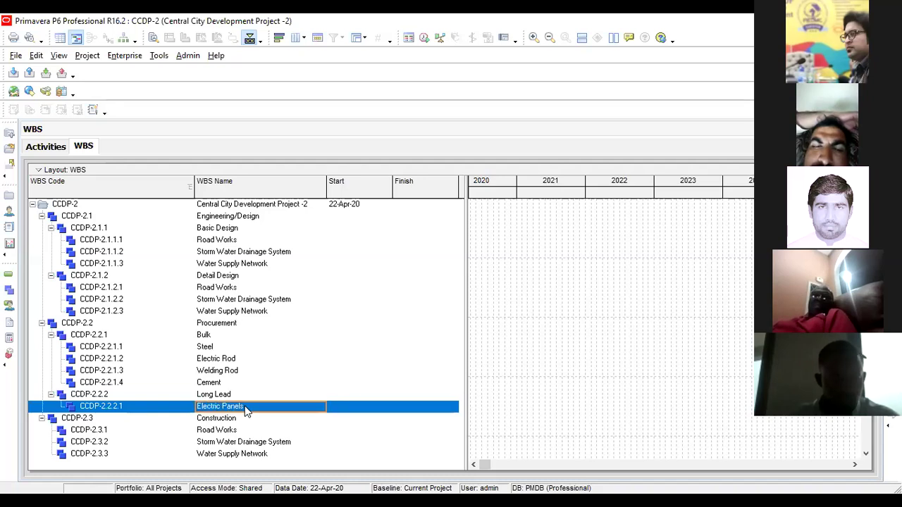
Add a second WBS element under Long Lead in the Procurement branch, named Sensors
{"action": "key", "text": "Up"}
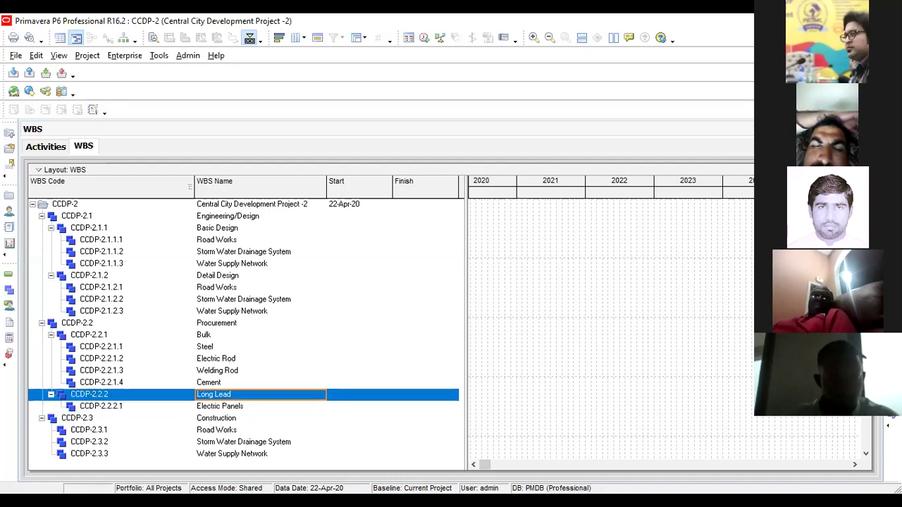
{"action": "key", "text": "Insert"}
{"action": "left_click", "coordinate": [248, 421]}
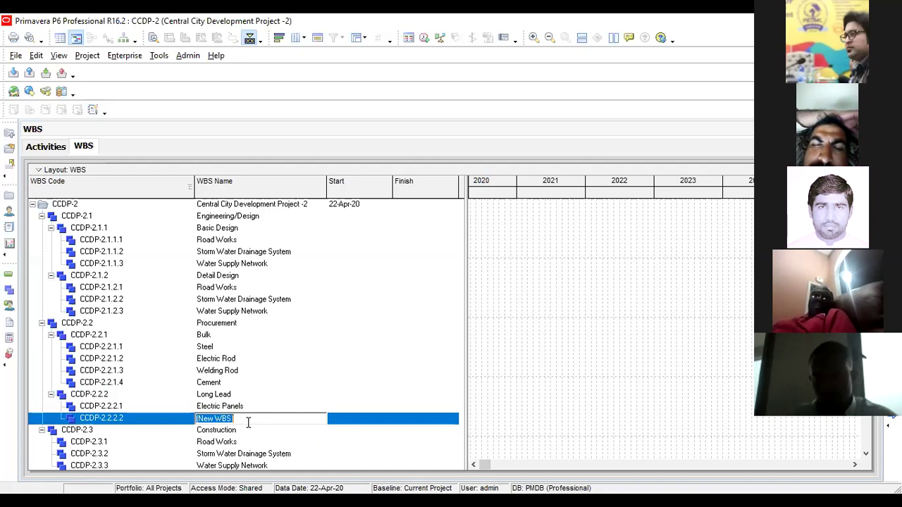
{"action": "type", "text": "Sensors"}
{"action": "key", "text": "Return"}
Add a third WBS element under Long Lead in the Procurement branch, named Expansion Joints
{"action": "left_click", "coordinate": [299, 392]}
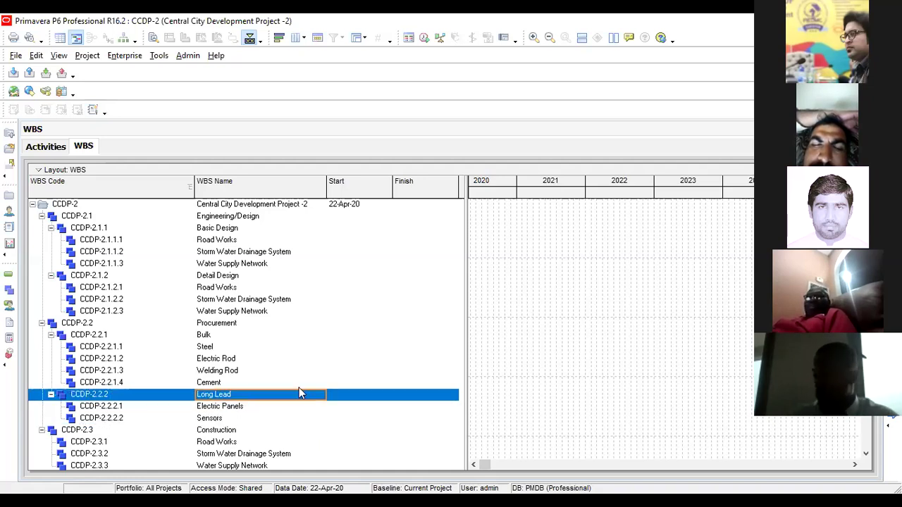
{"action": "key", "text": "Insert"}
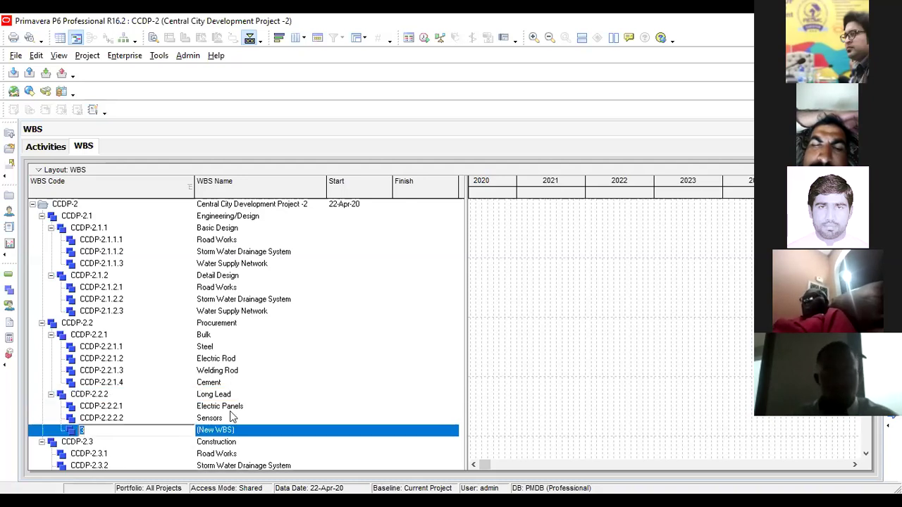
{"action": "key", "text": "Return"}
{"action": "left_click", "coordinate": [250, 431]}
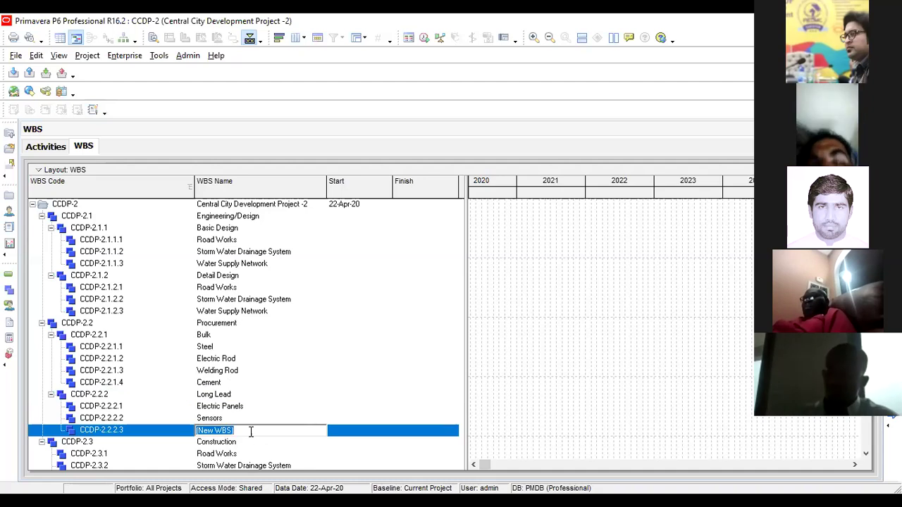
{"action": "key", "text": "BackSpace"}
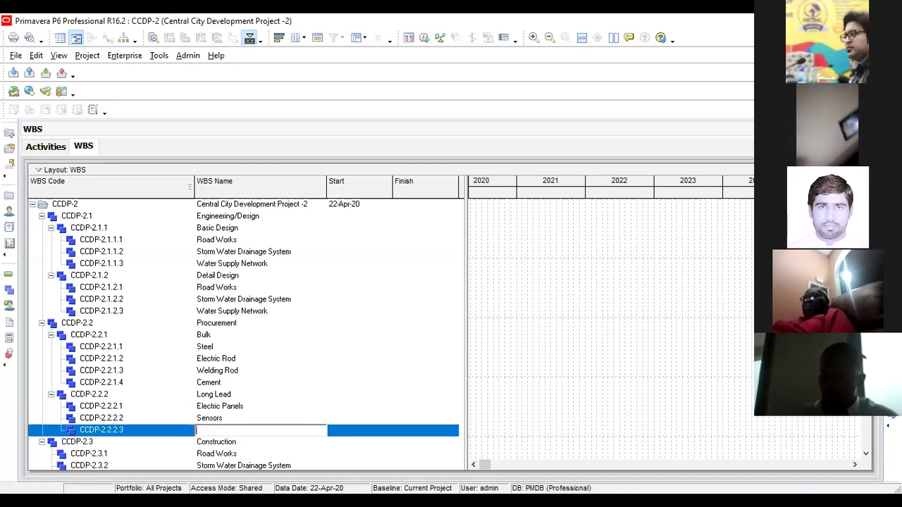
{"action": "type", "text": "Expansio"}
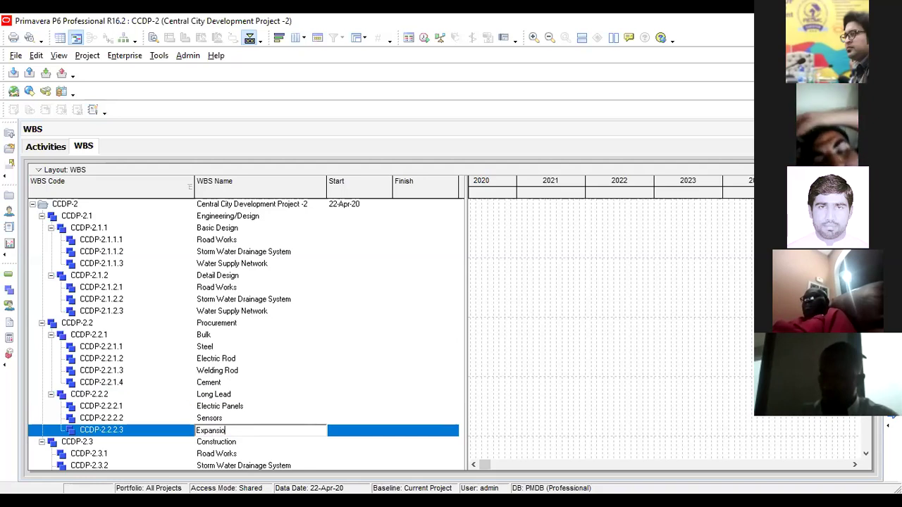
{"action": "type", "text": "n Joints"}
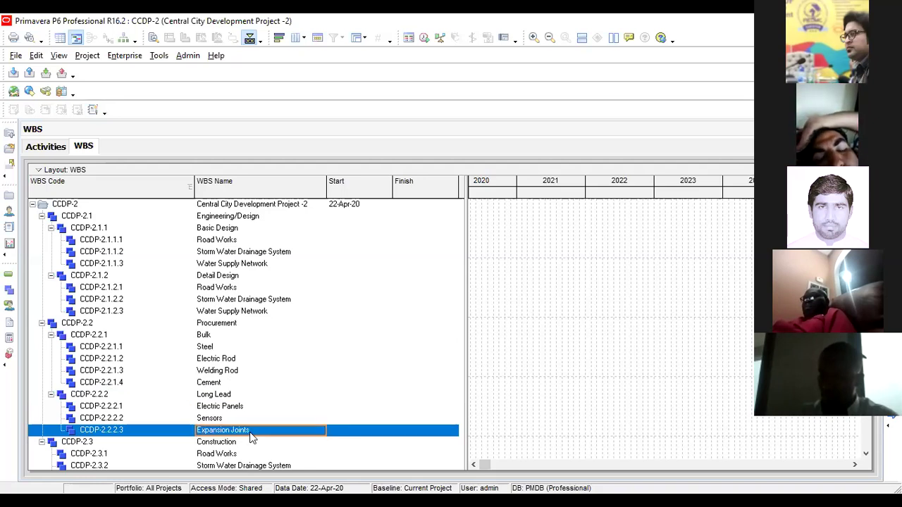
Add a fourth WBS element under Long Lead in the Procurement branch, named CAT-Eyes
{"action": "left_click", "coordinate": [229, 395]}
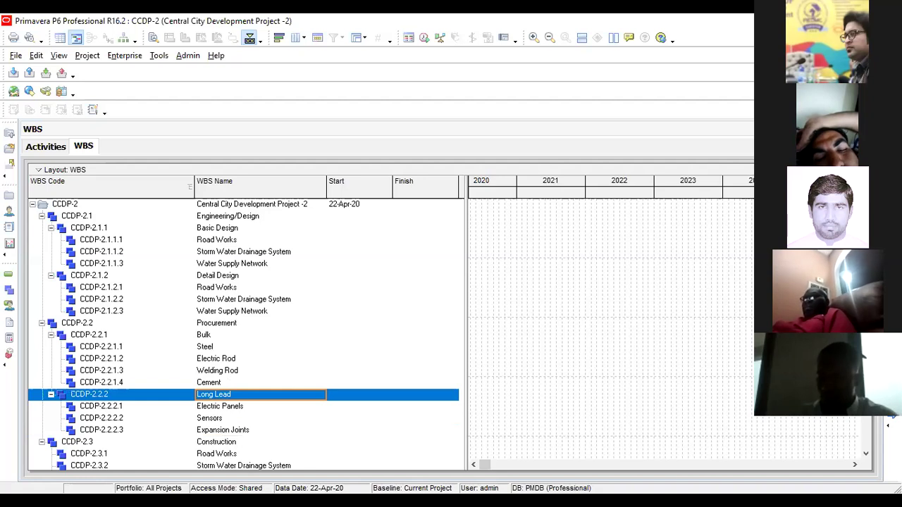
{"action": "key", "text": "Insert"}
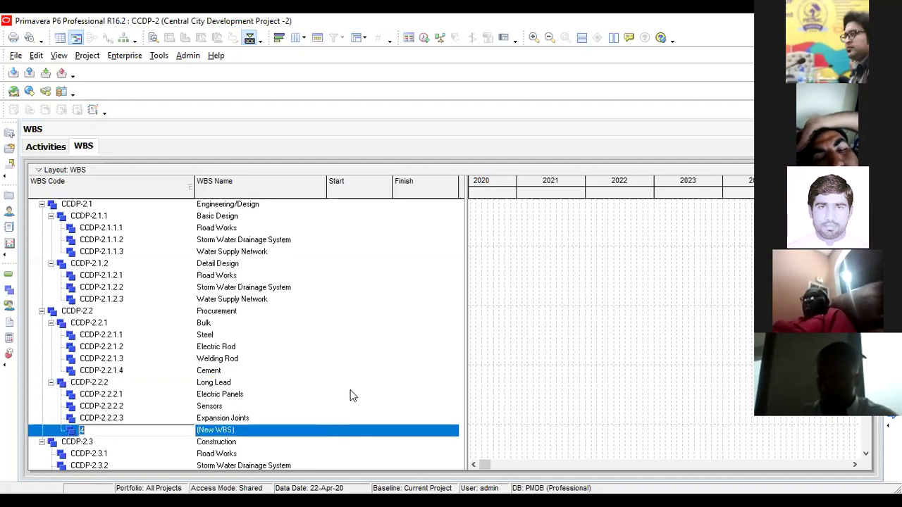
{"action": "left_click", "coordinate": [257, 430]}
{"action": "type", "text": "C"}
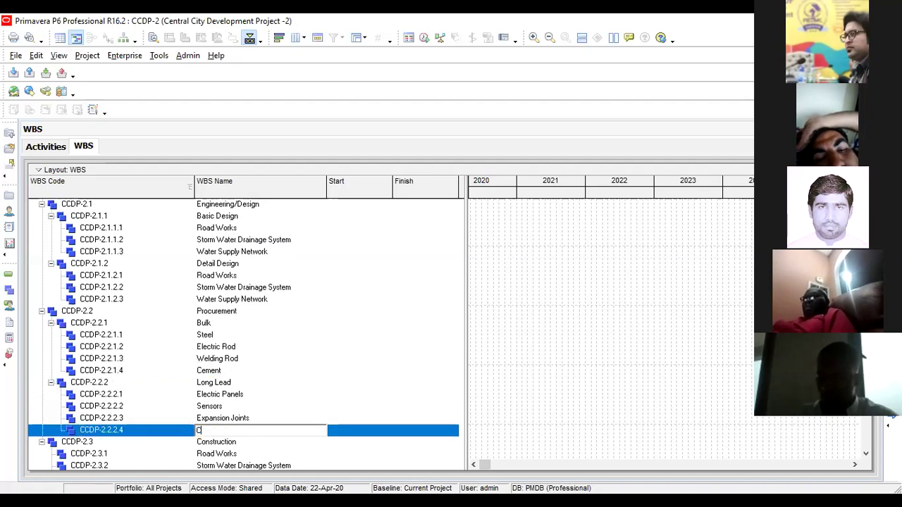
{"action": "type", "text": "AT-Eyes"}
{"action": "key", "text": "Return"}
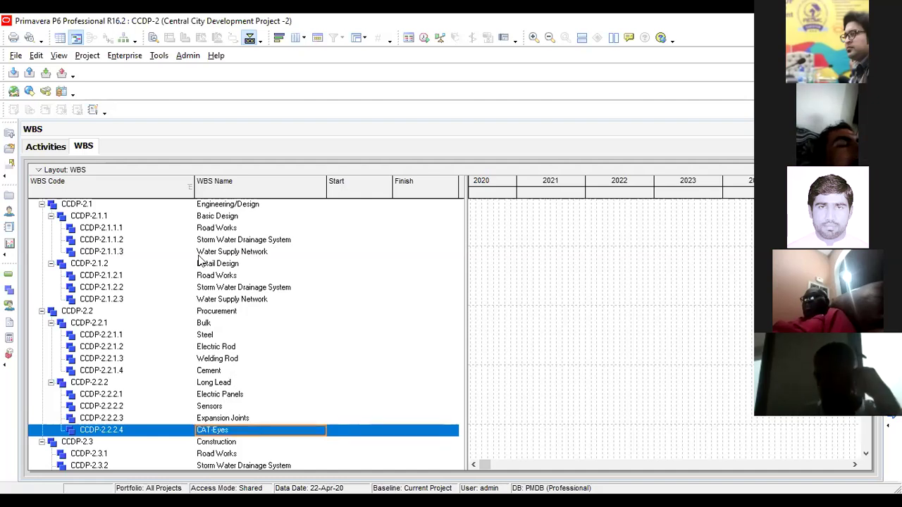
Switch to the Activities view and review the WBS hierarchy from Engineering/Design down to Construction
{"action": "left_click", "coordinate": [50, 148]}
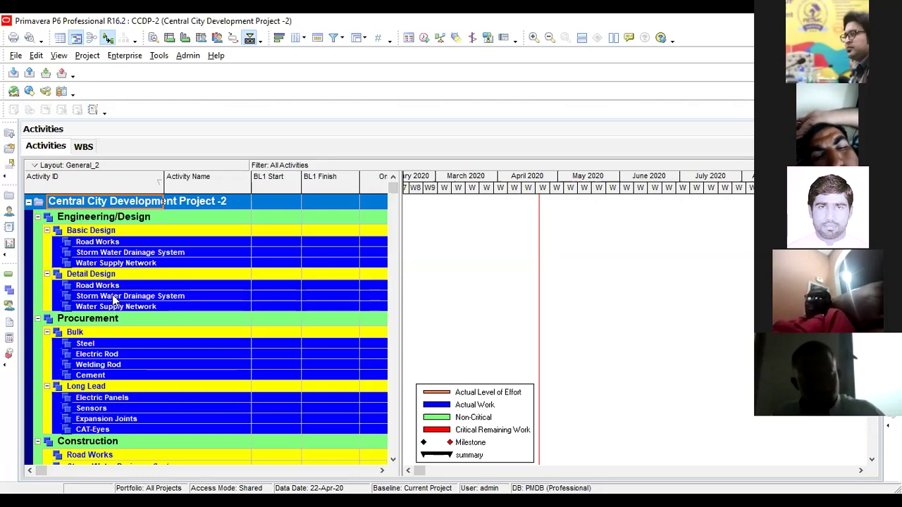
{"action": "scroll", "coordinate": [107, 298], "scroll_direction": "down", "scroll_amount": 1}
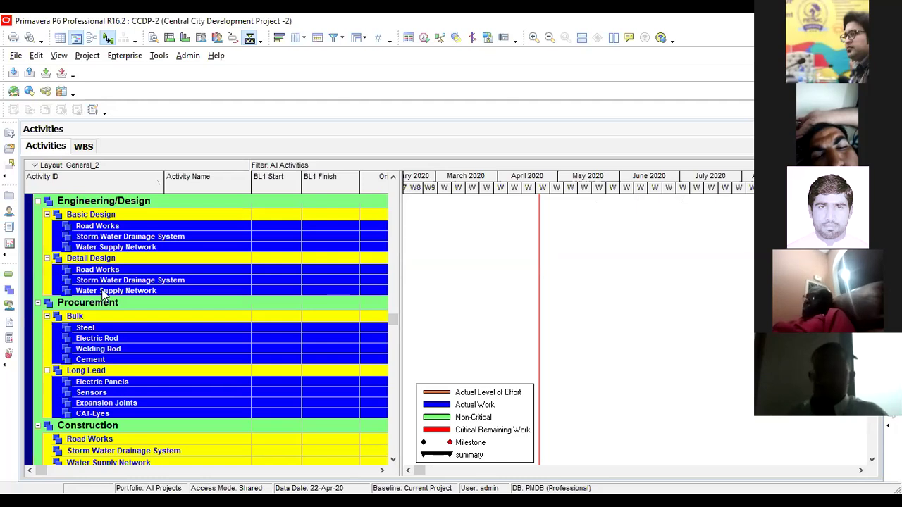
{"action": "scroll", "coordinate": [101, 332], "scroll_direction": "down", "scroll_amount": 1}
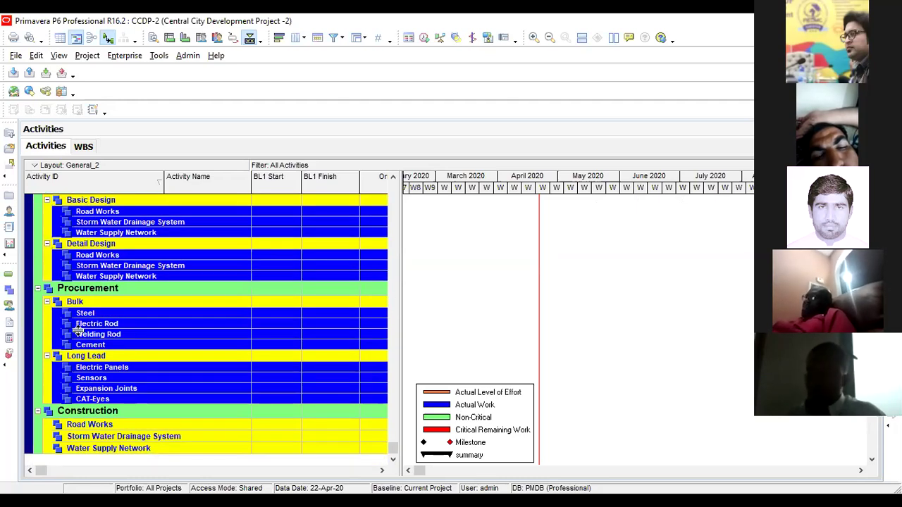